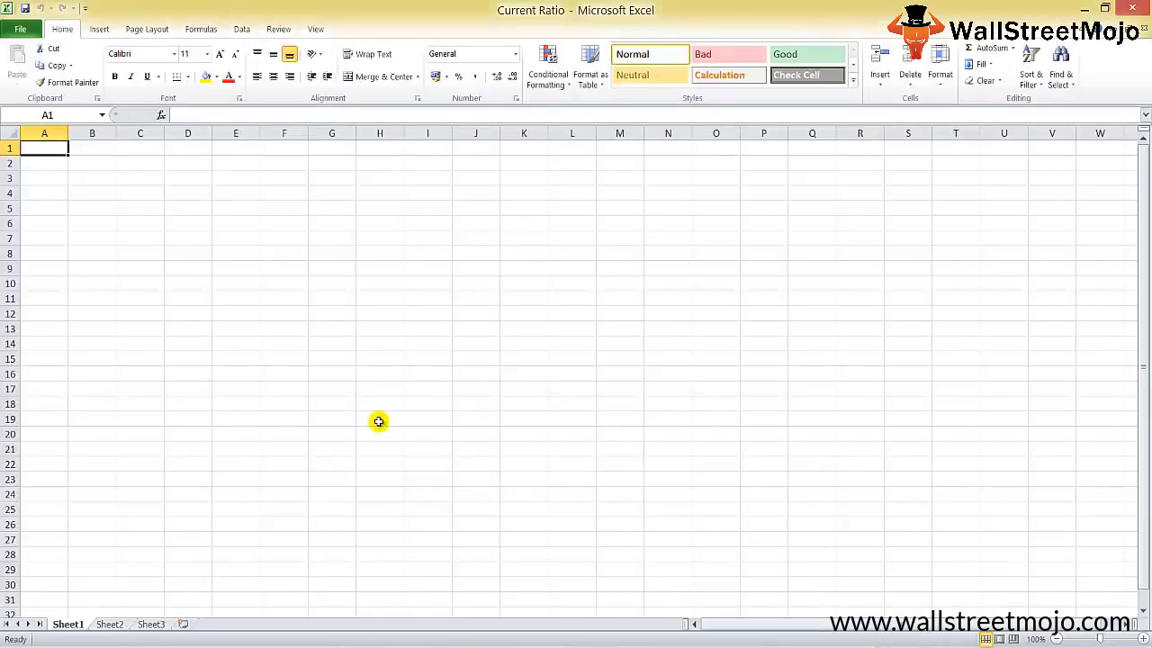
Step: Enter the label "Current Ratio =" in cell D4
left_click(267, 251)
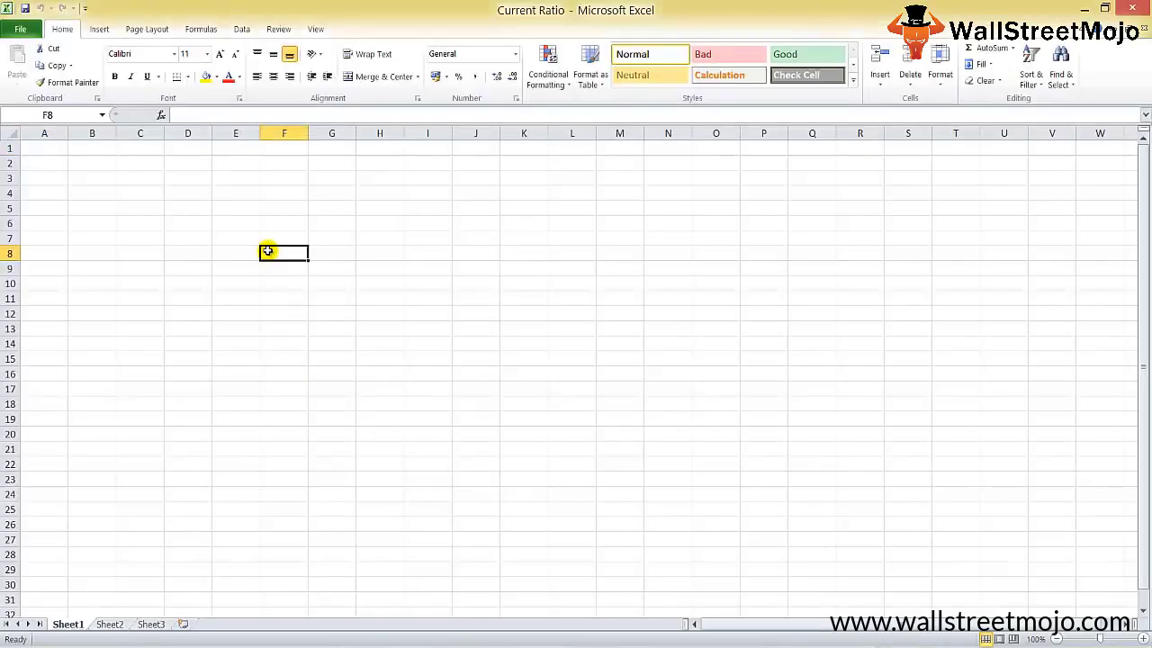
key("Up")
key("Up")
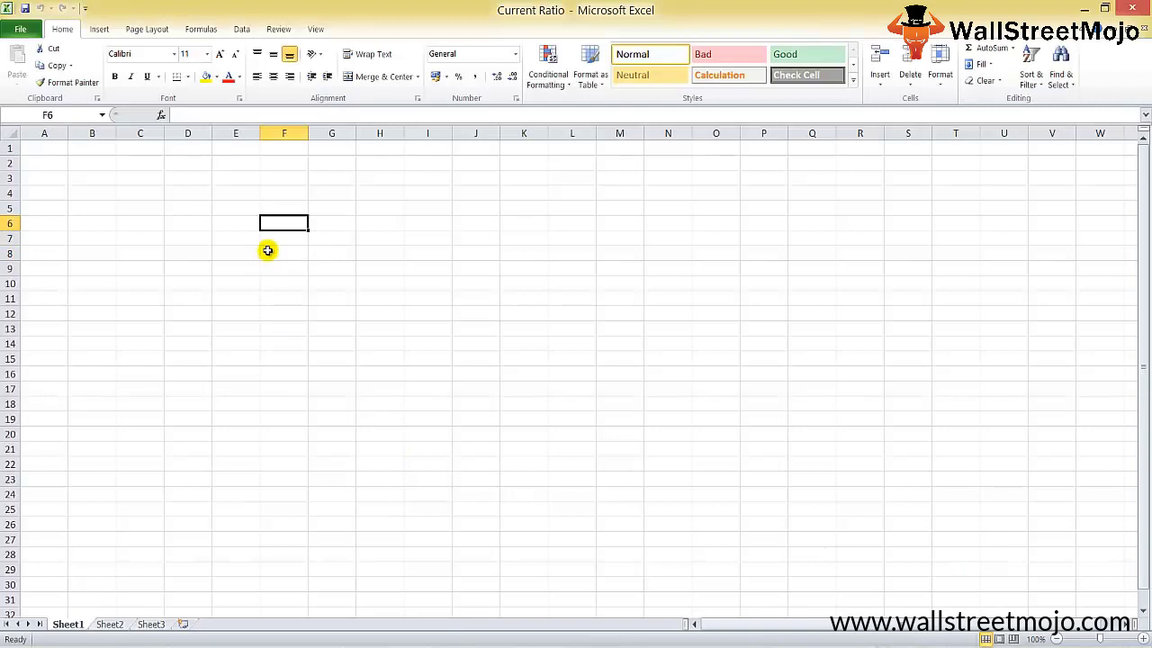
key("Up")
key("Left")
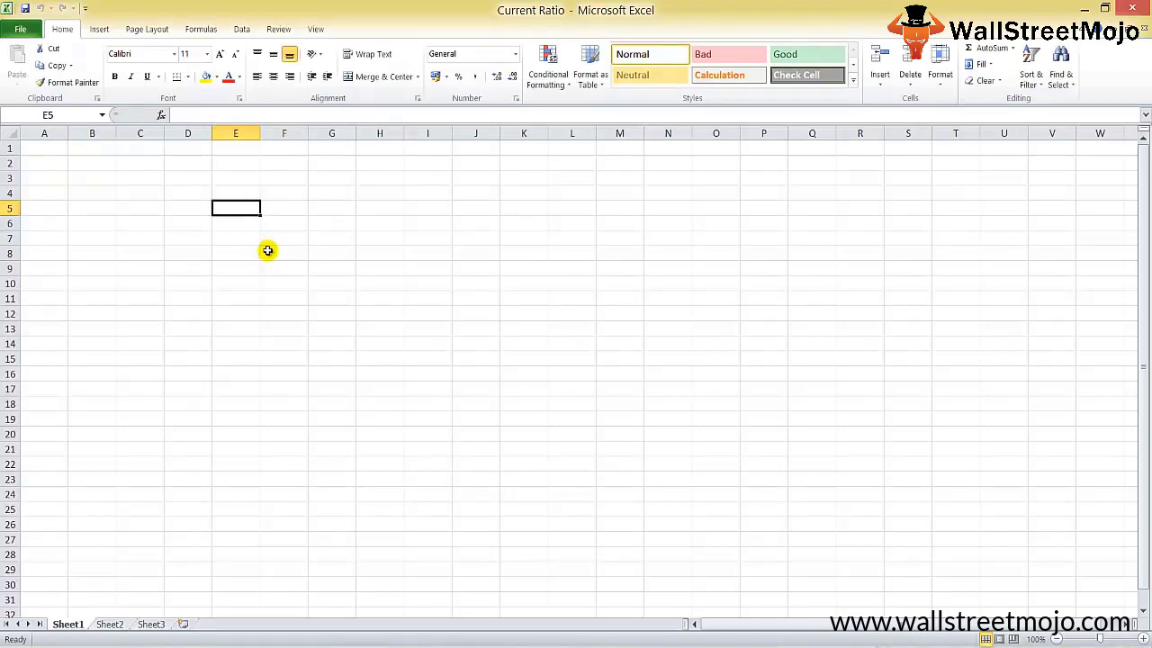
key("Left")
key("Up")
key("Down")
key("Up")
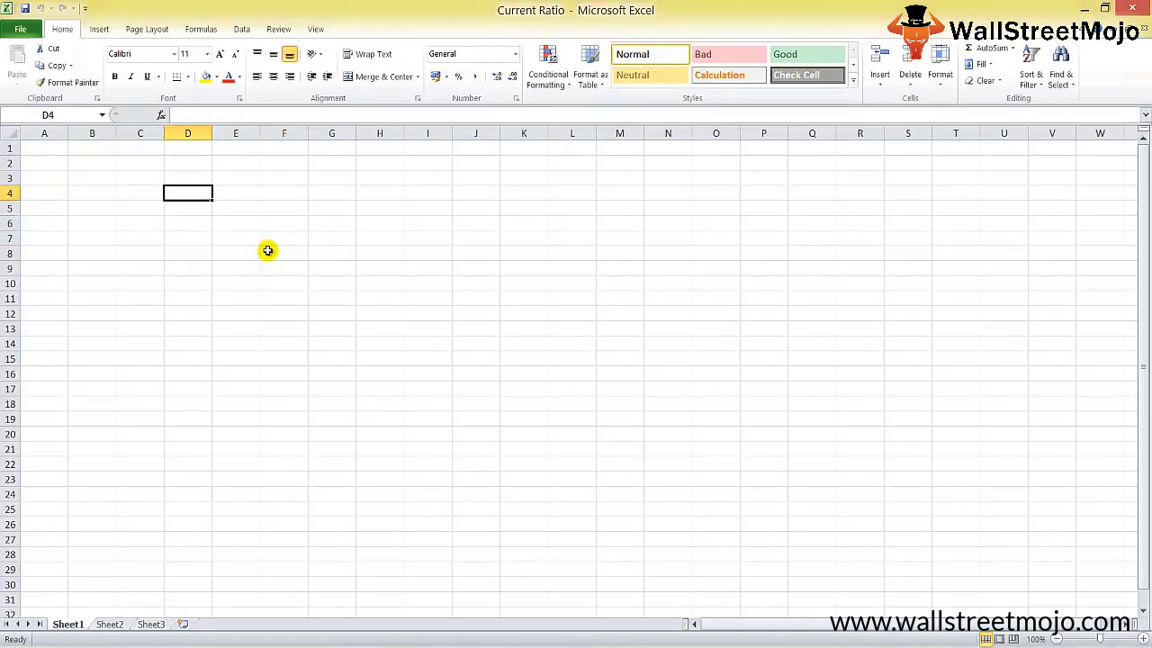
type("Current Ratio")
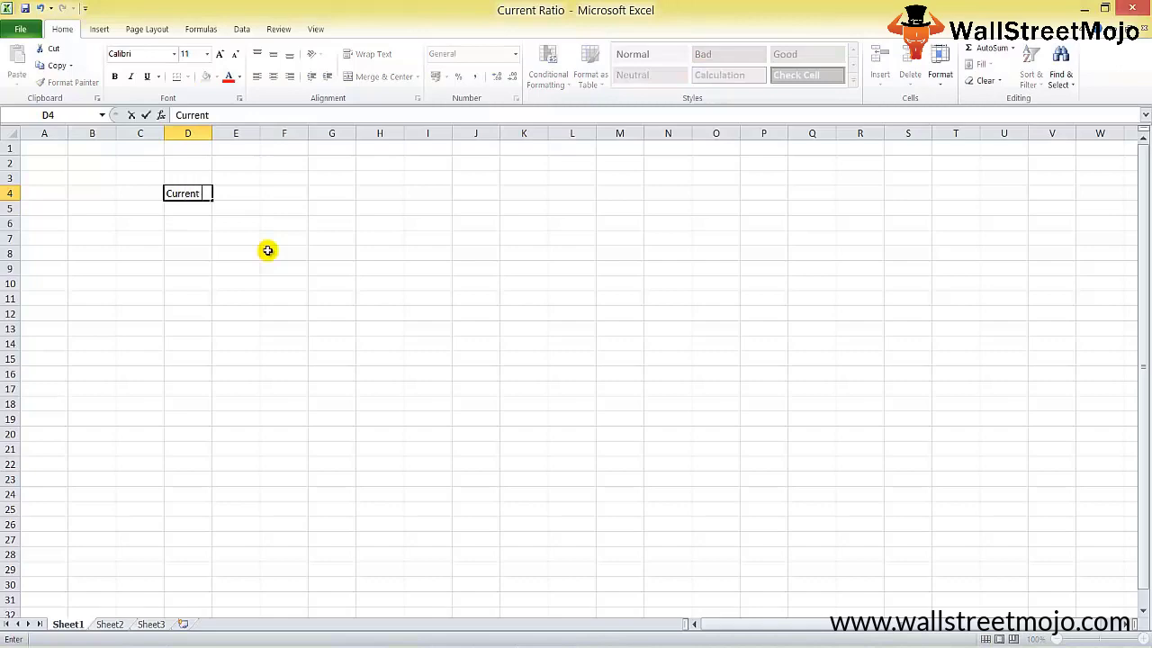
key("F2")
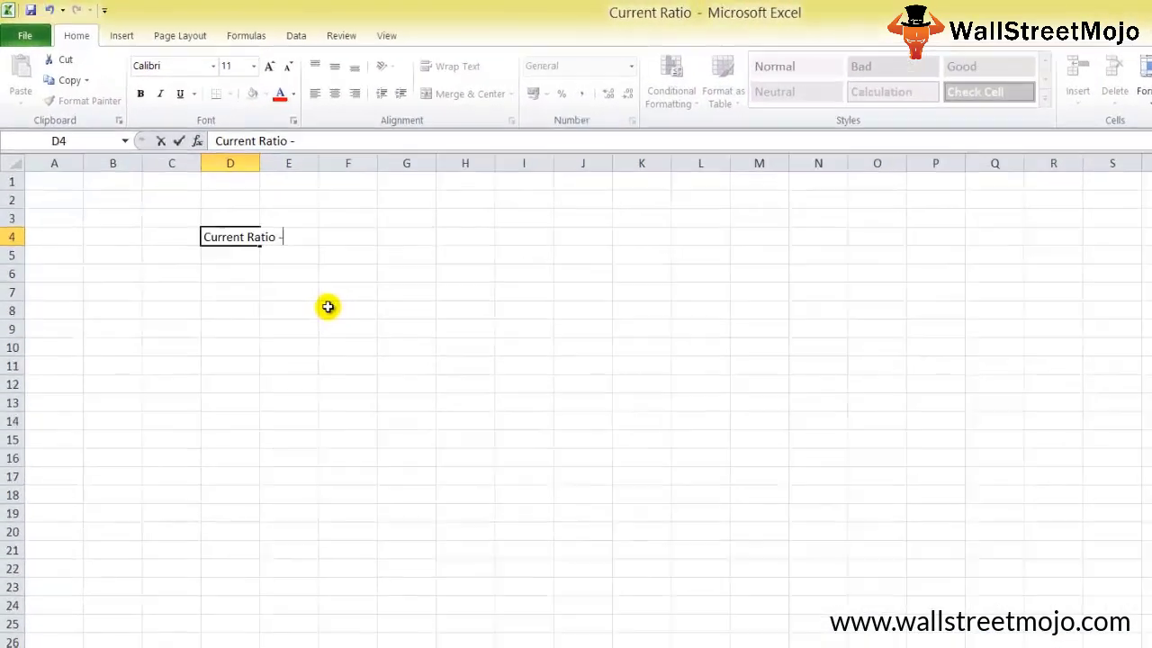
type("=")
key("Return")
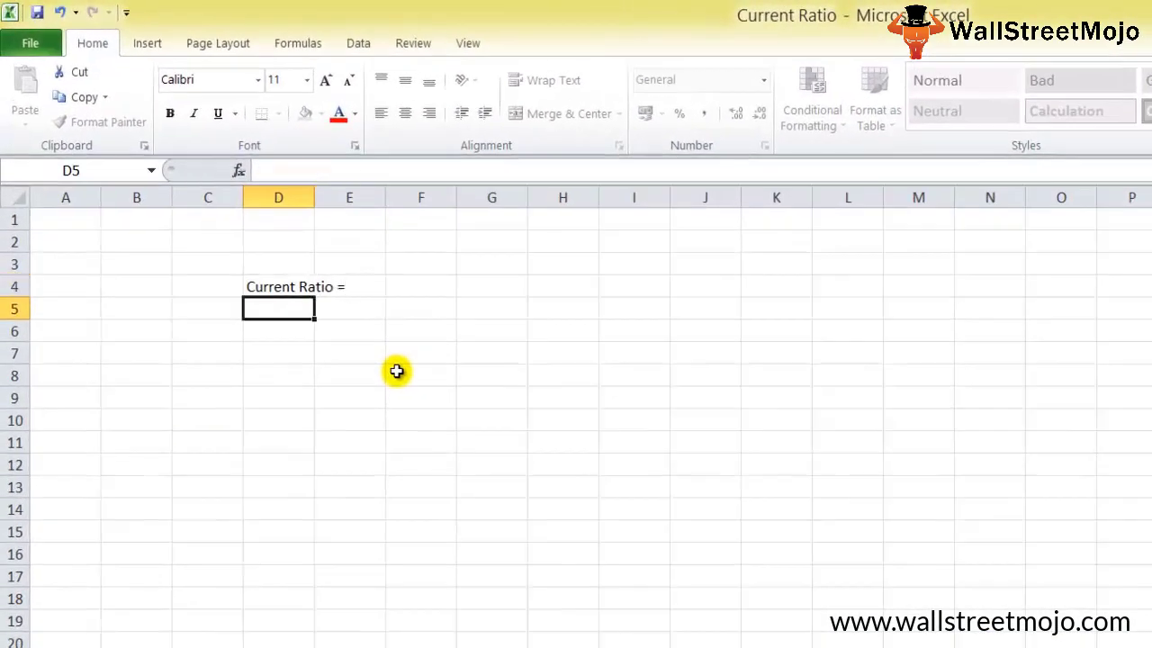
Step: Autofit the width of column D to the "Current Ratio =" label
key("Up")
key("alt+h")
key("o")
key("i")
Step: Enter "Current Asset" in cell E4 and give that cell a thick bottom border
key("Right")
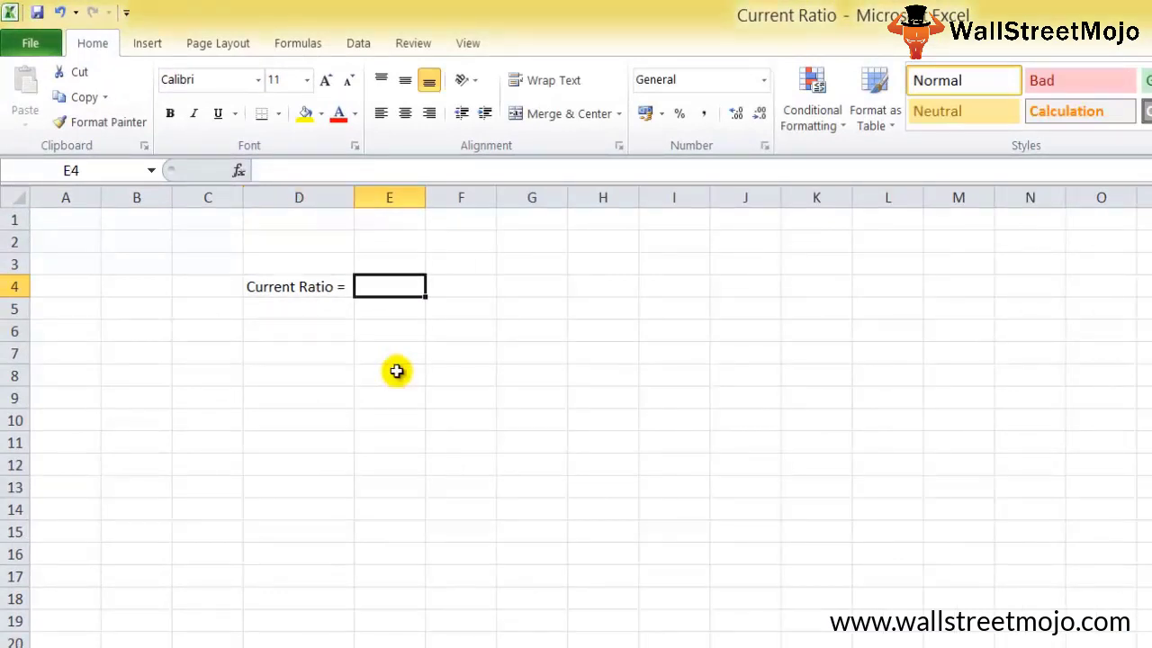
type("Current Asset")
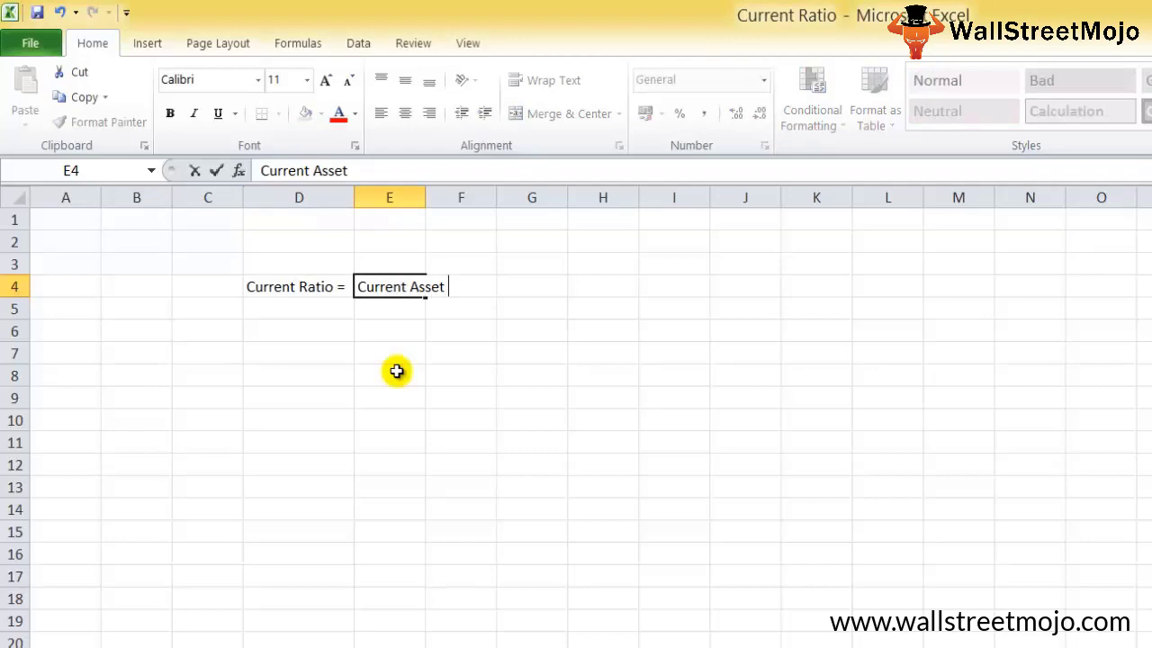
key("Return")
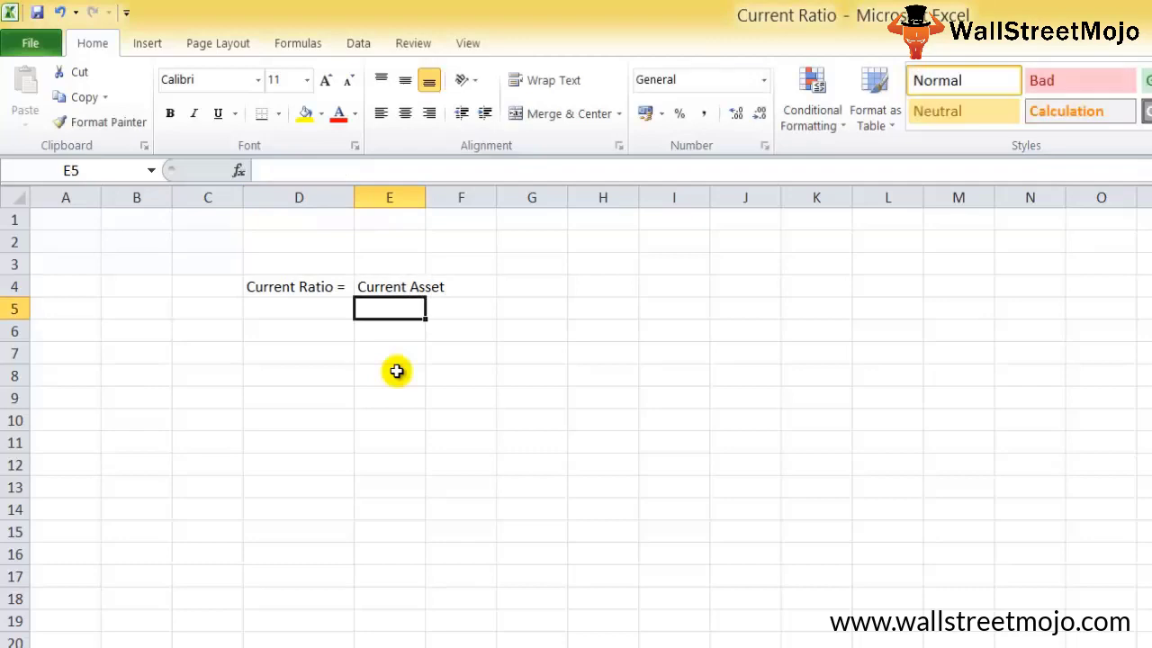
key("Up")
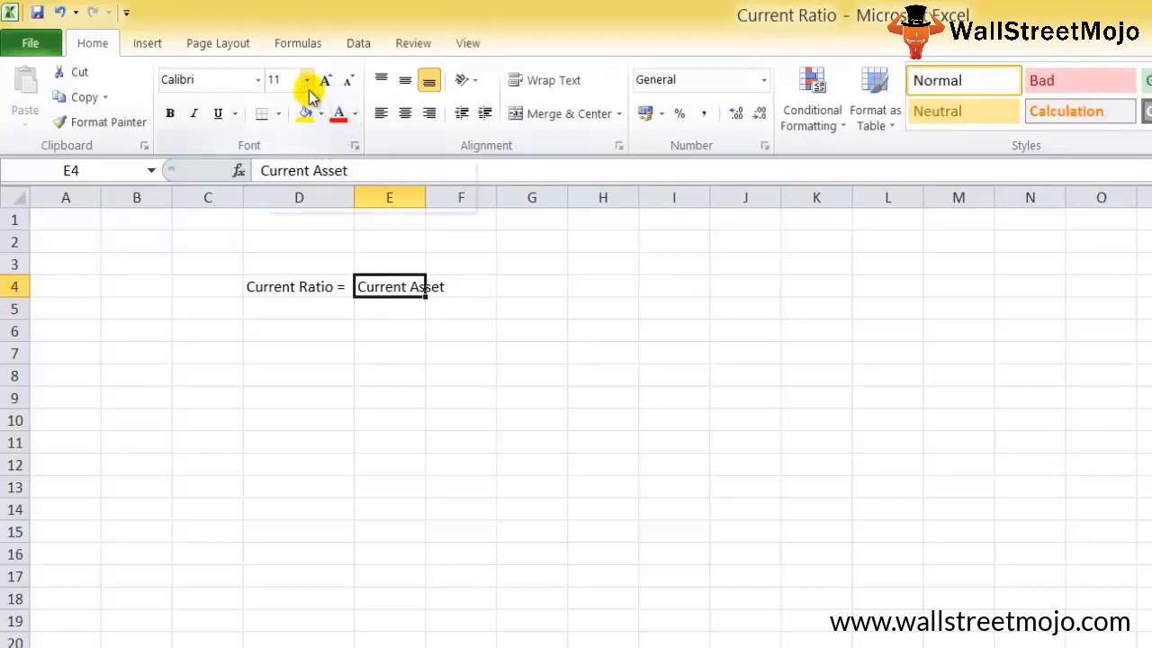
left_click(280, 114)
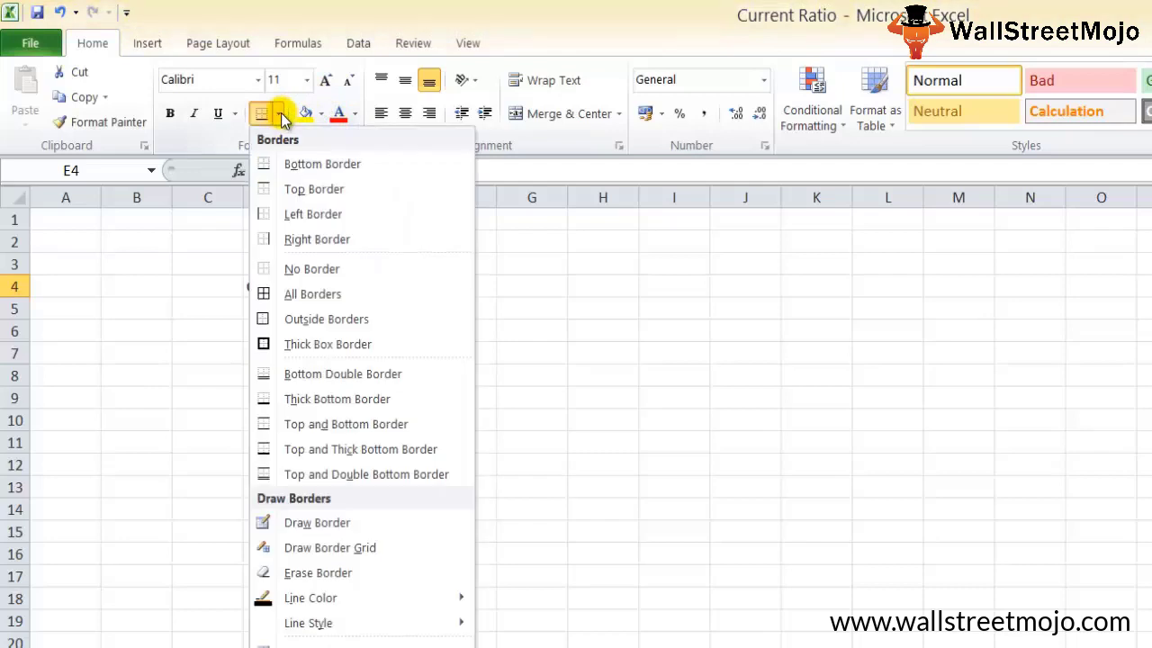
left_click(331, 399)
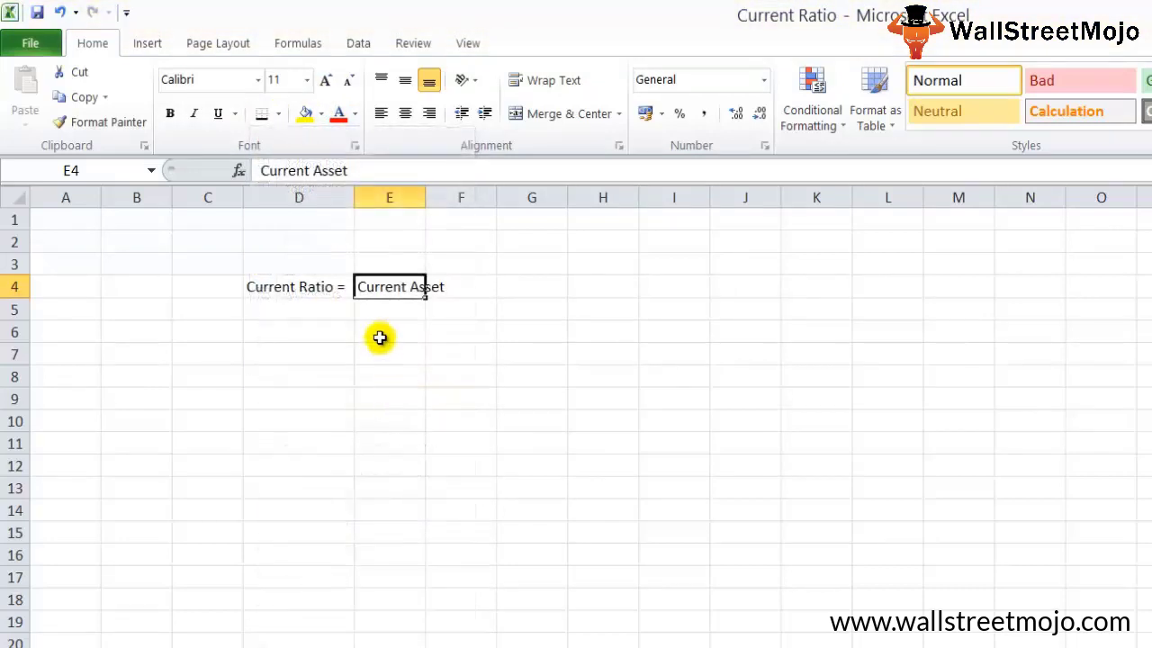
Step: Enter "Current Liablities" in cell E5, directly below Current Asset
key("Return")
type("Cur")
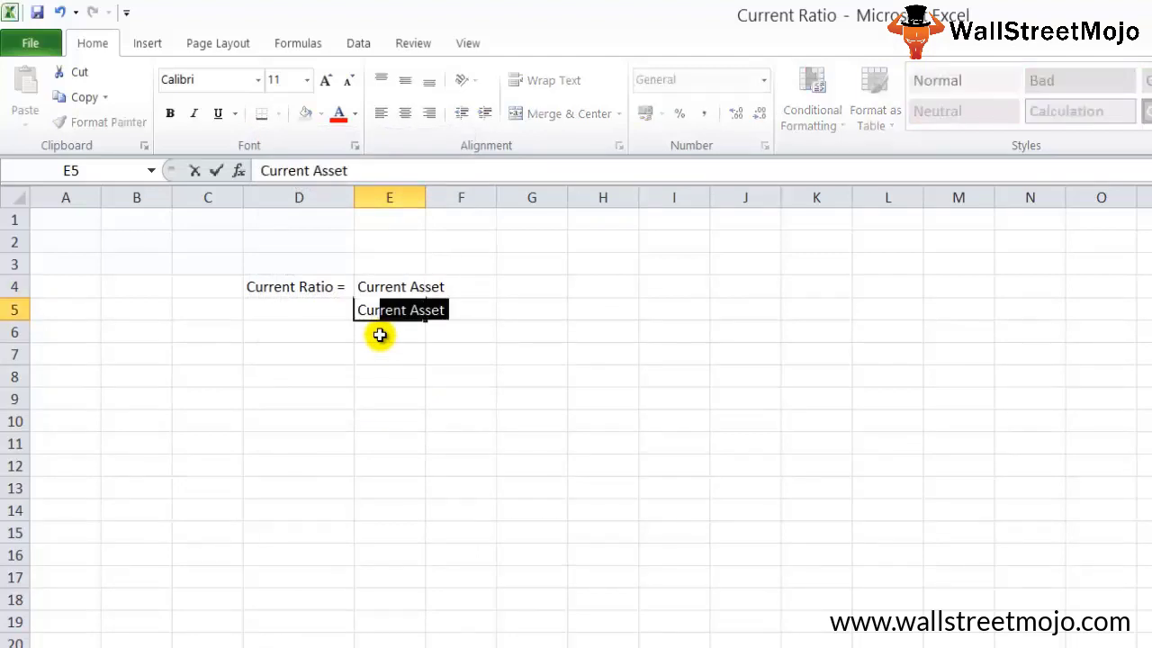
type("rent Liab")
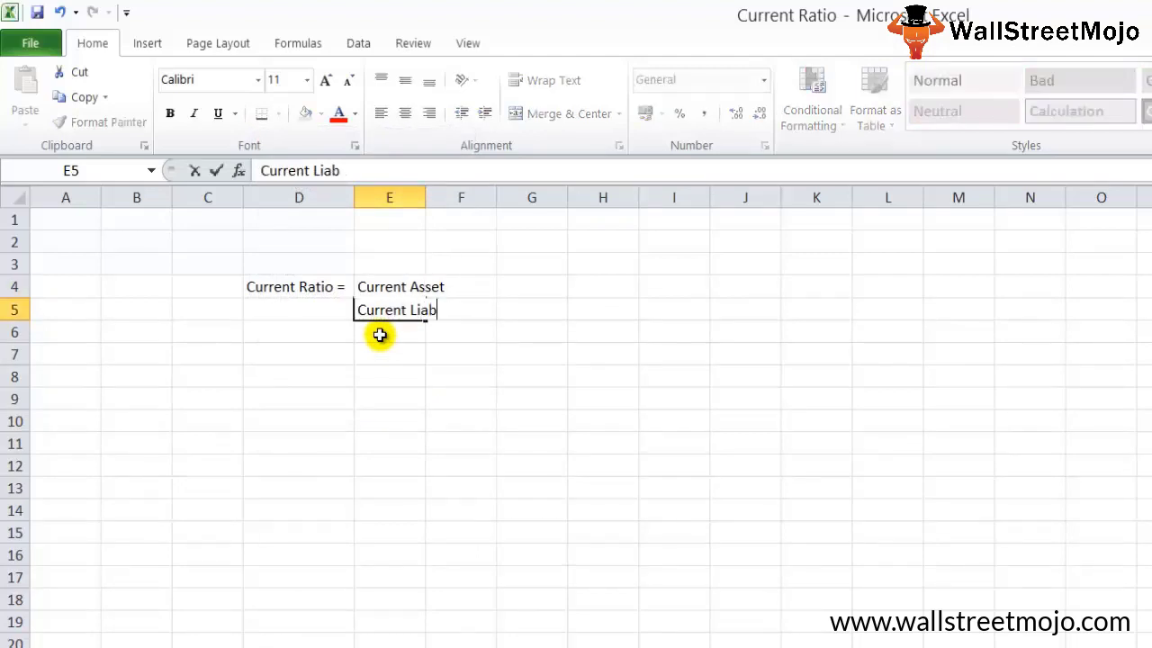
type("lities")
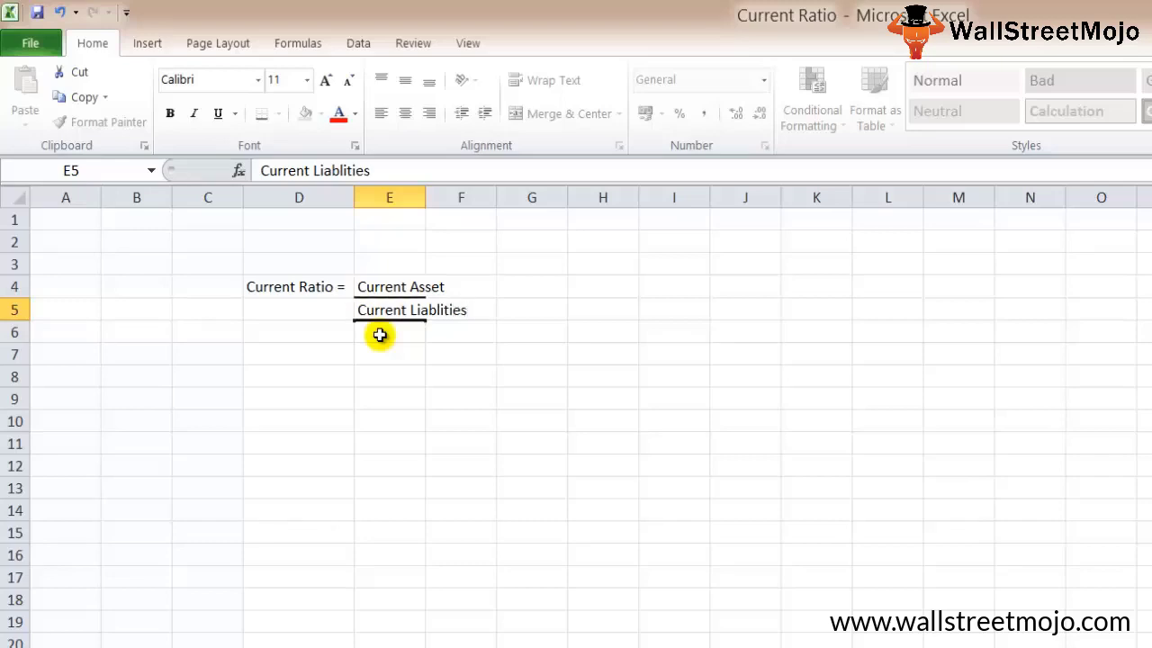
key("Return")
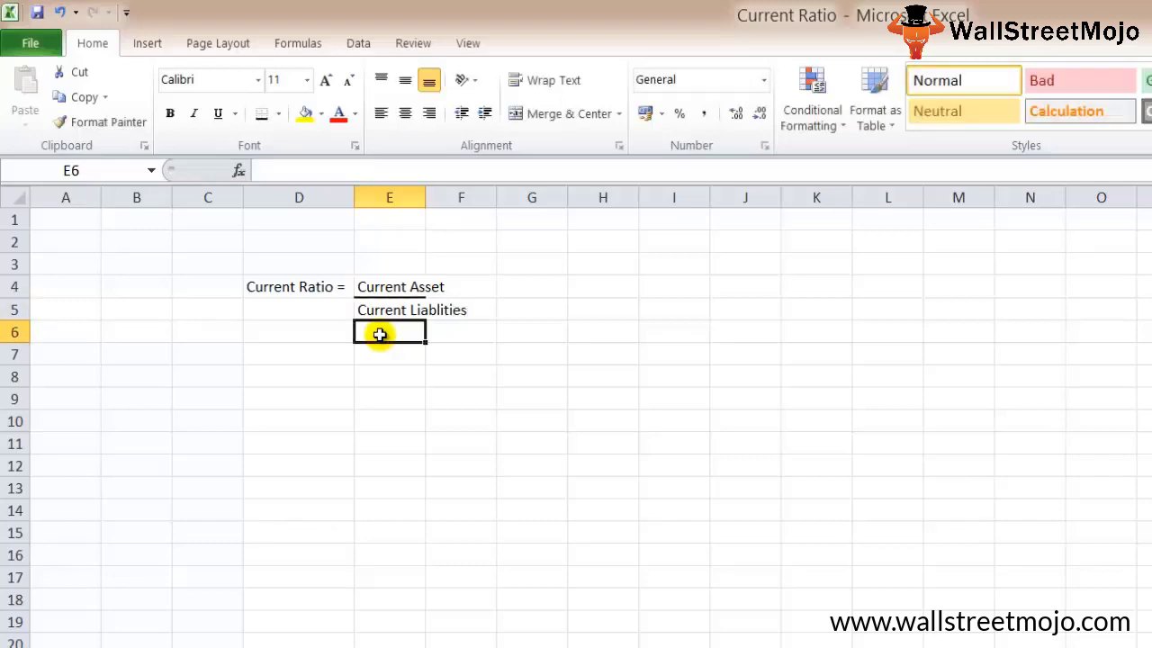
Step: Widen column E well beyond both labels and apply a bottom border to the Current Asset cell E4
key("Up")
key("Up")
key("Right")
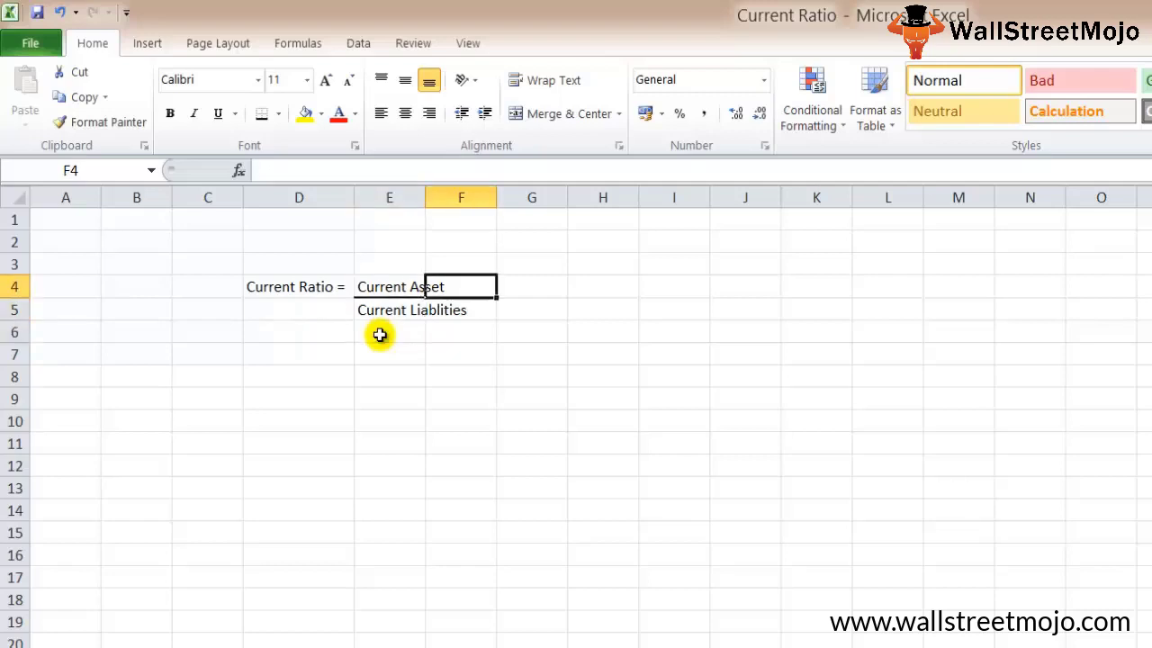
key("Left")
key("alt+h")
key("o")
key("i")
key("Right")
key("Left")
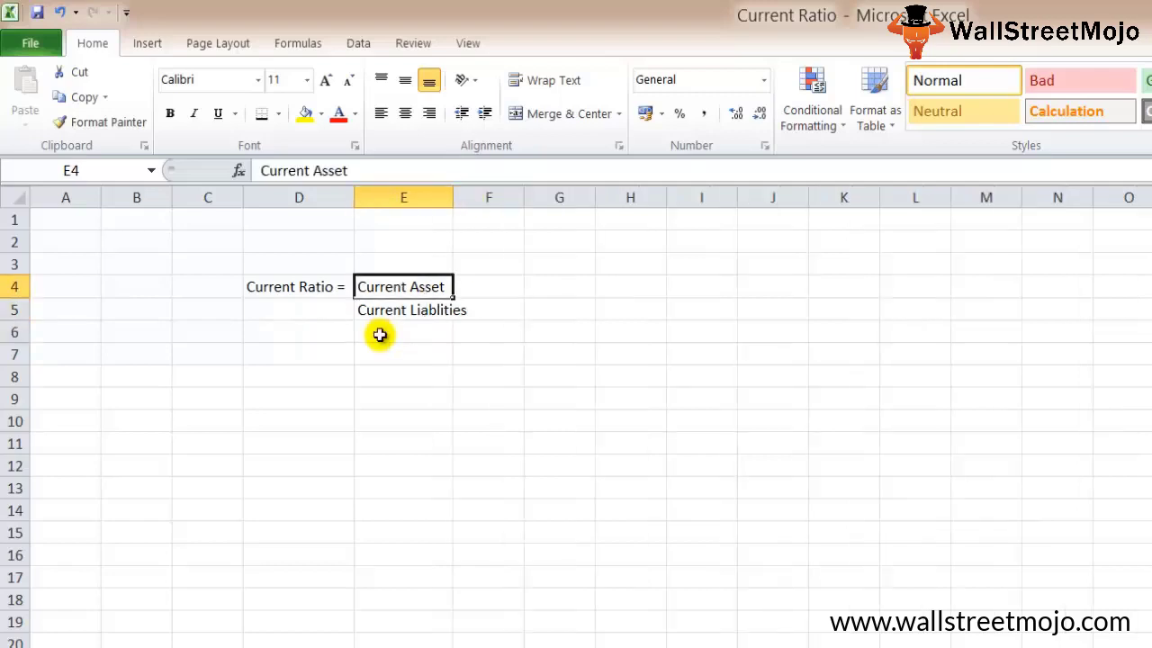
left_click_drag(453, 198, 533, 198)
key("alt+h")
key("b")
key("o")
Step: Enter 200 in F4 as the current asset amount and 100 in F5 as the current liabilities amount
left_click(545, 288)
type("200")
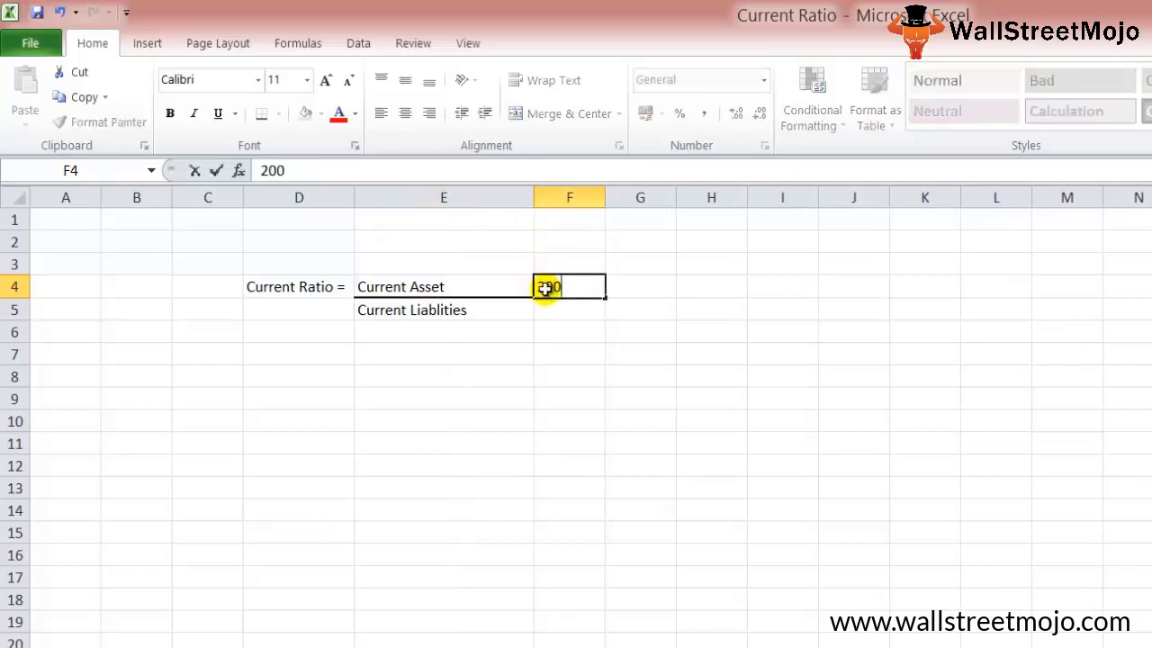
key("Return")
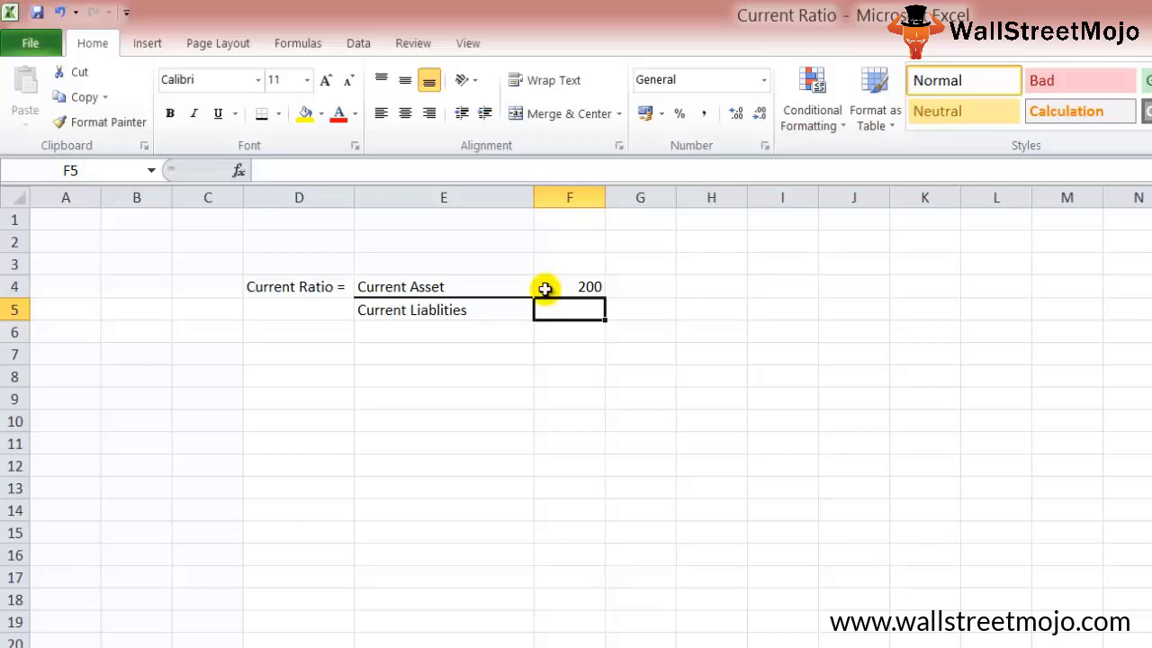
type("100")
key("Return")
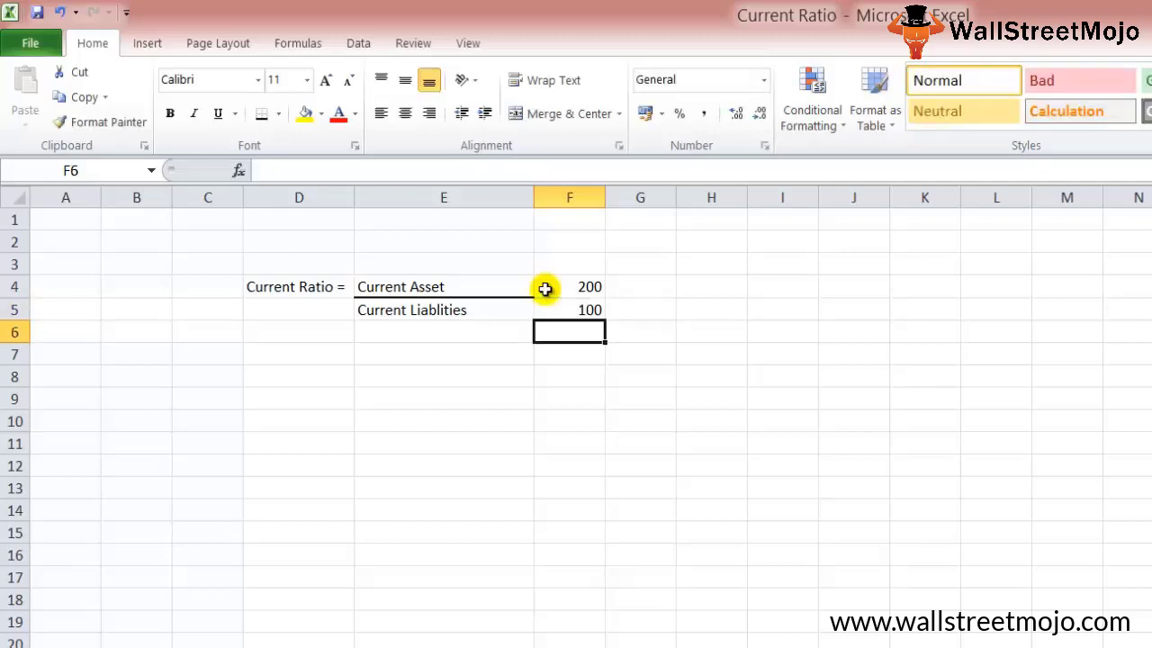
Step: Calculate the current ratio in cell G4 with the formula =F4/F5
left_click(544, 288)
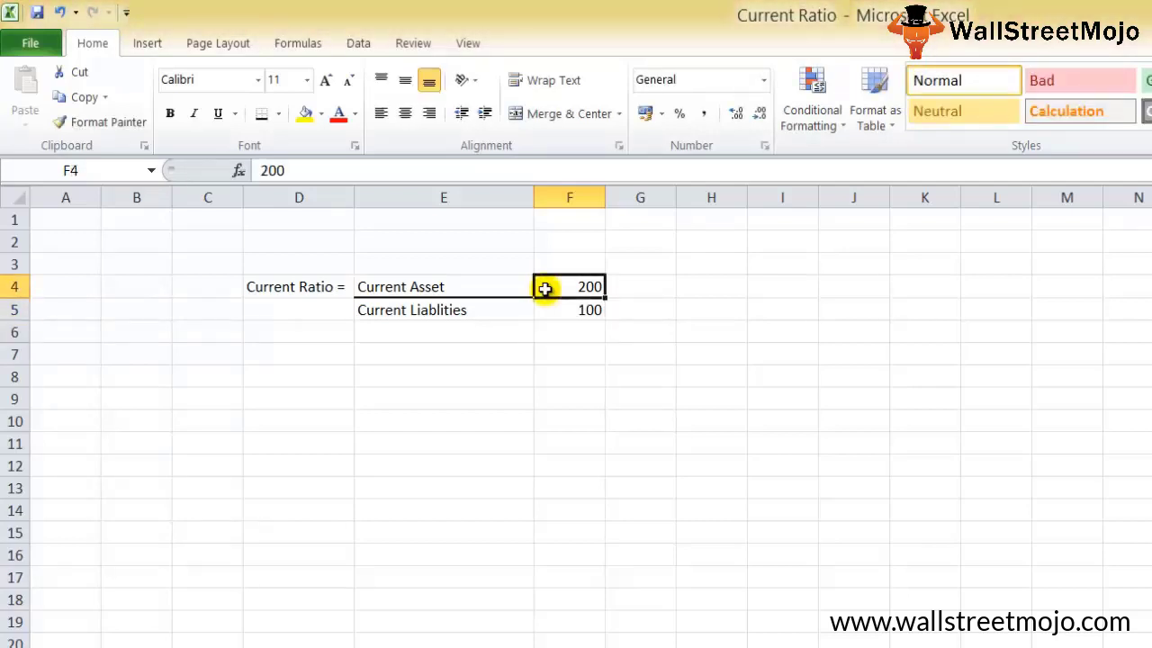
key("Right")
type("=")
left_click(544, 288)
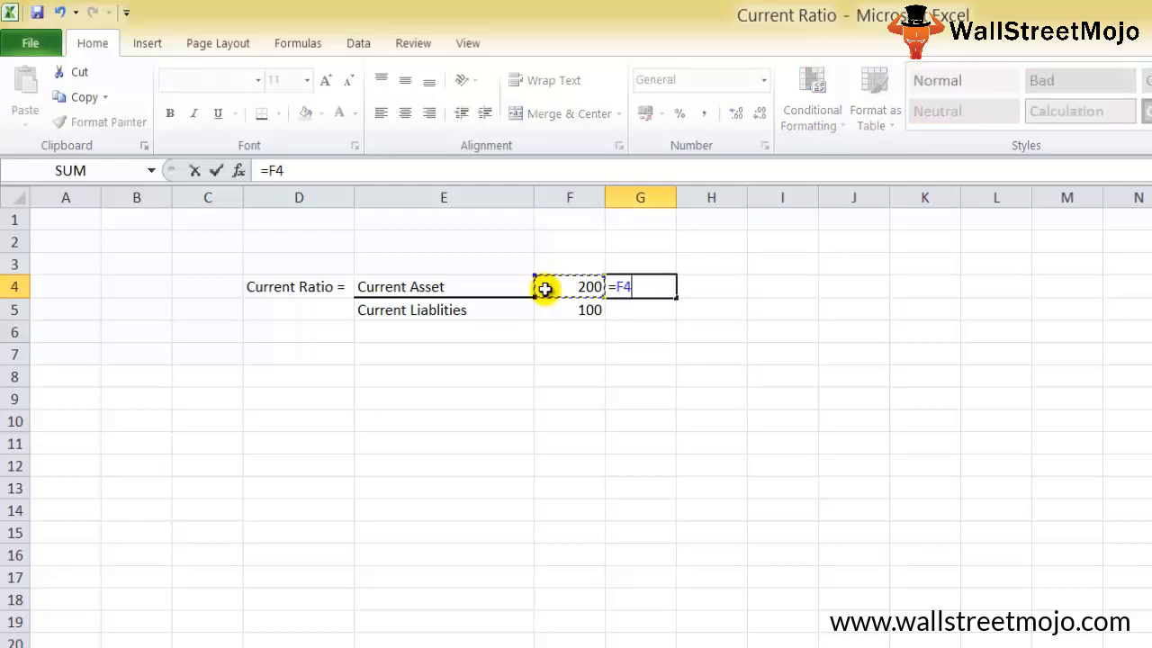
type("/F5")
key("Return")
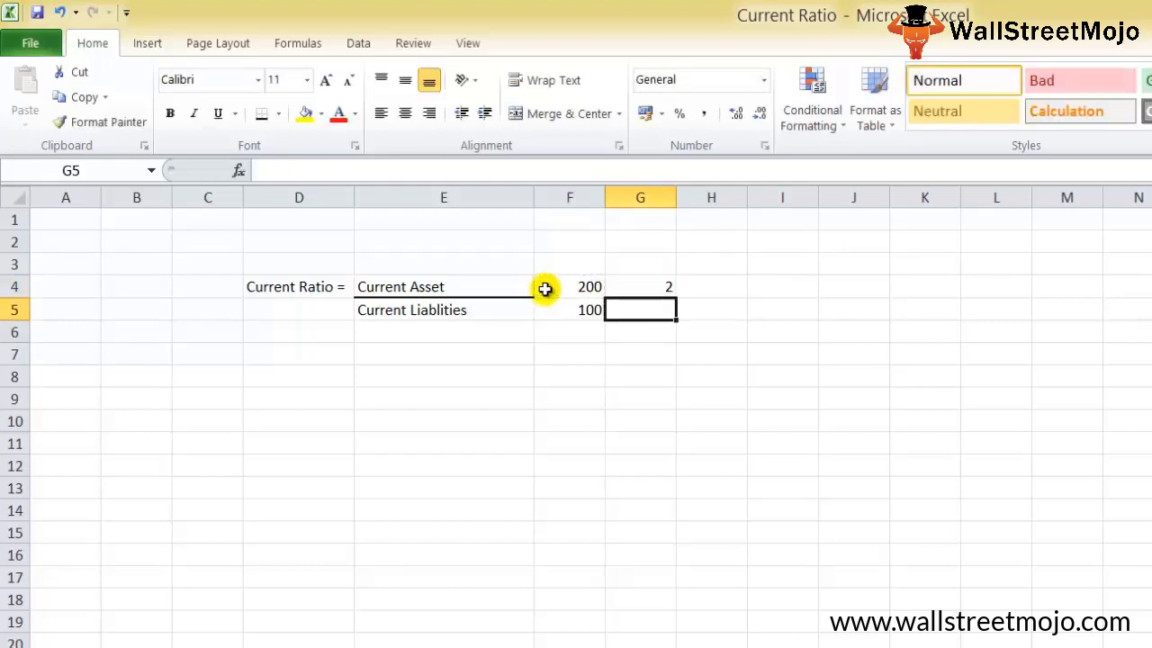
key("Up")
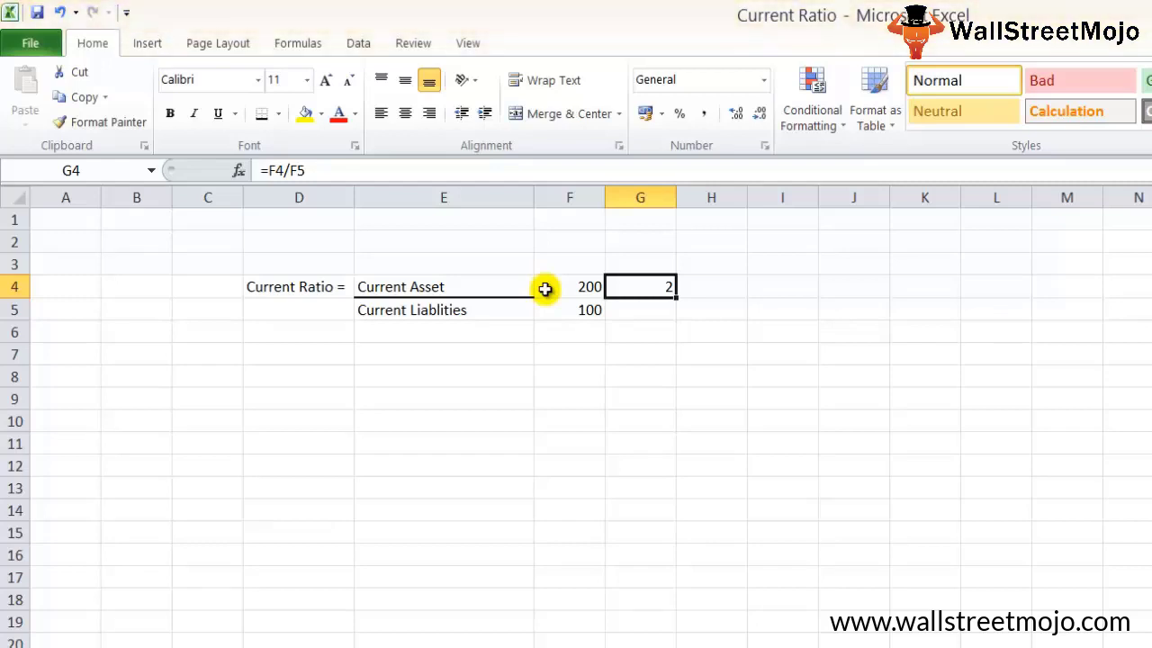
Step: Enter the heading "Current Asset" in cell D7, below the ratio calculation
key("Down")
key("Down")
key("Down")
key("Left")
key("Left")
key("Left")
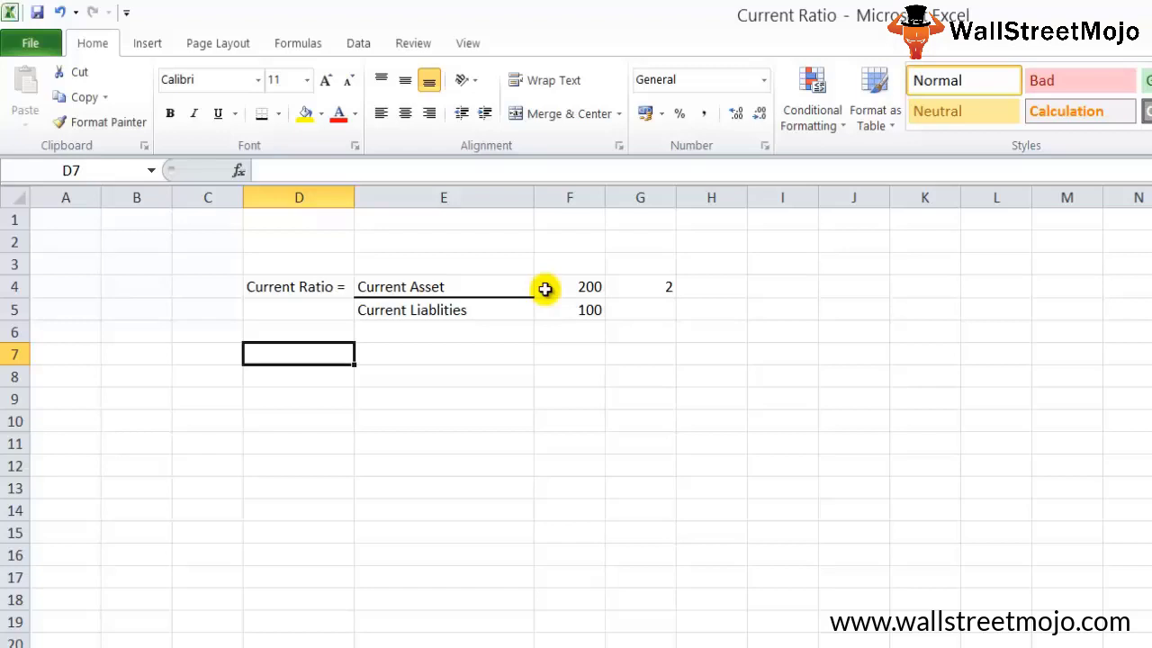
type("Current ")
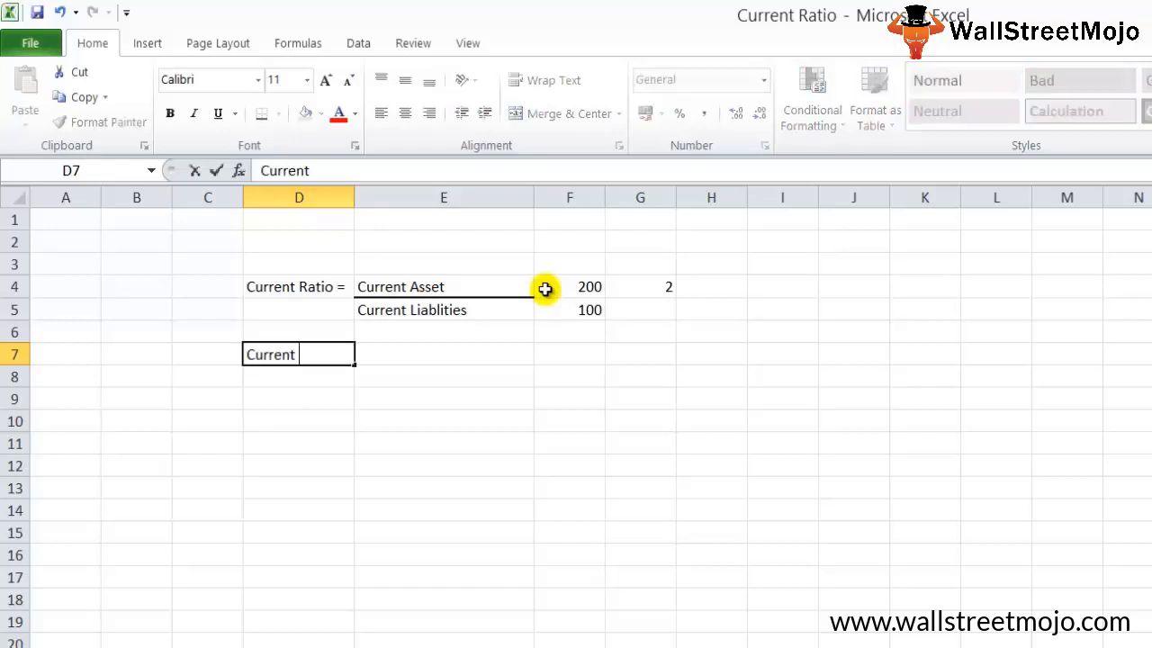
type("Asset")
key("Return")
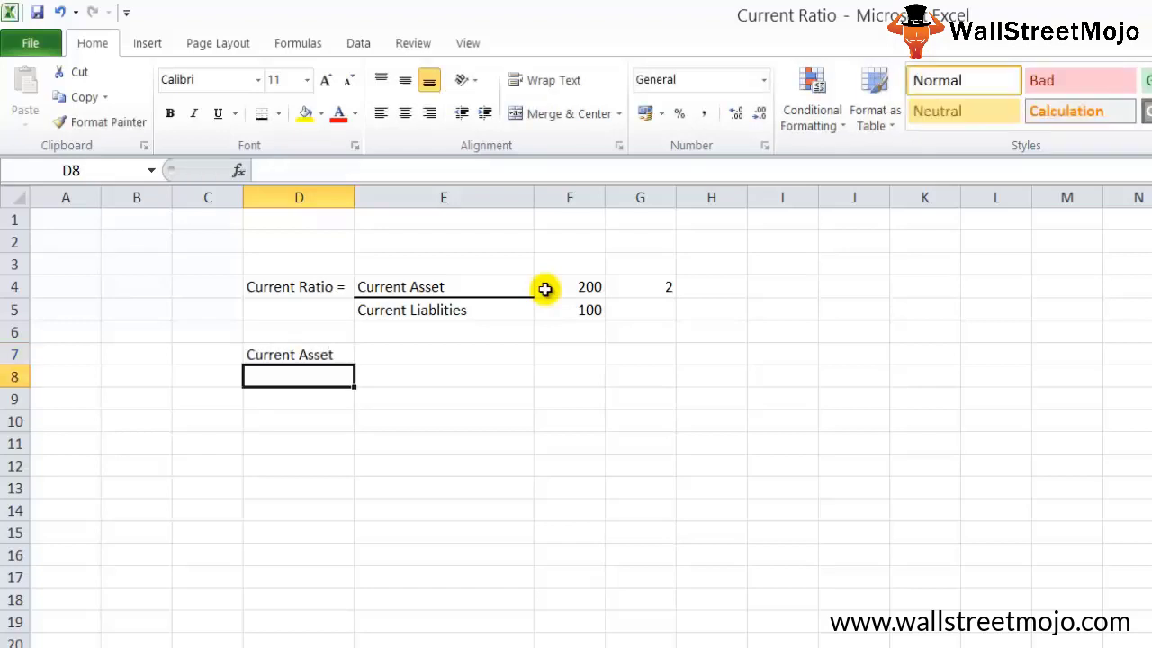
Step: Enter the heading "Current Liablities" in cell E7, beside the Current Asset heading
key("Up")
key("Right")
type("Current Lai")
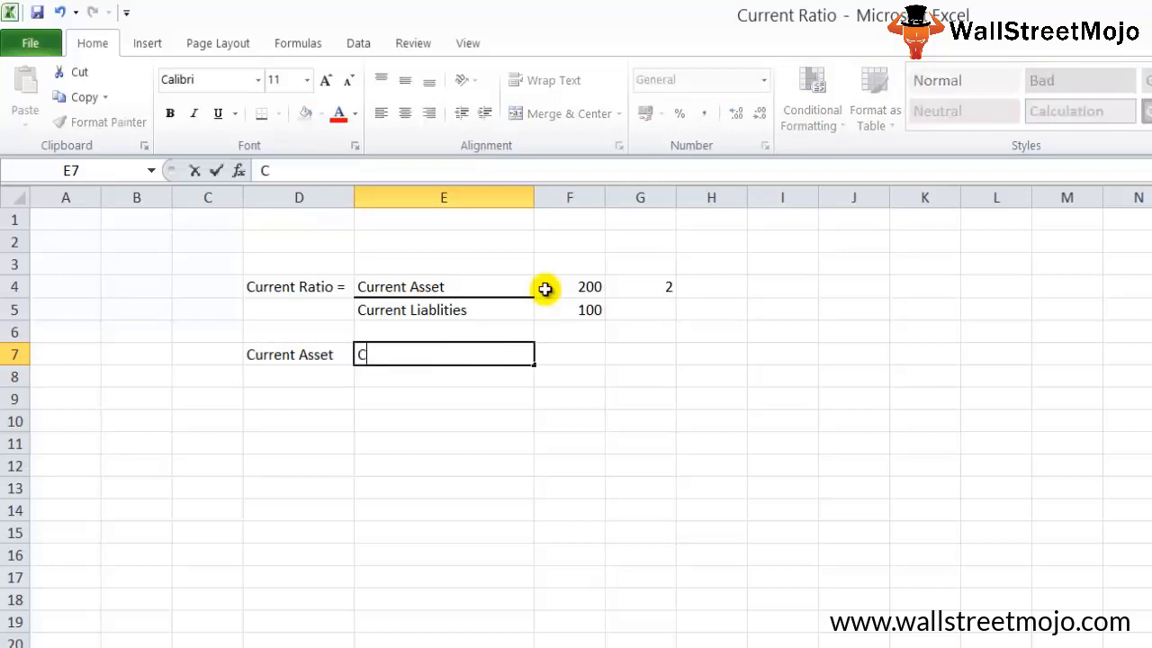
key("BackSpace")
key("BackSpace")
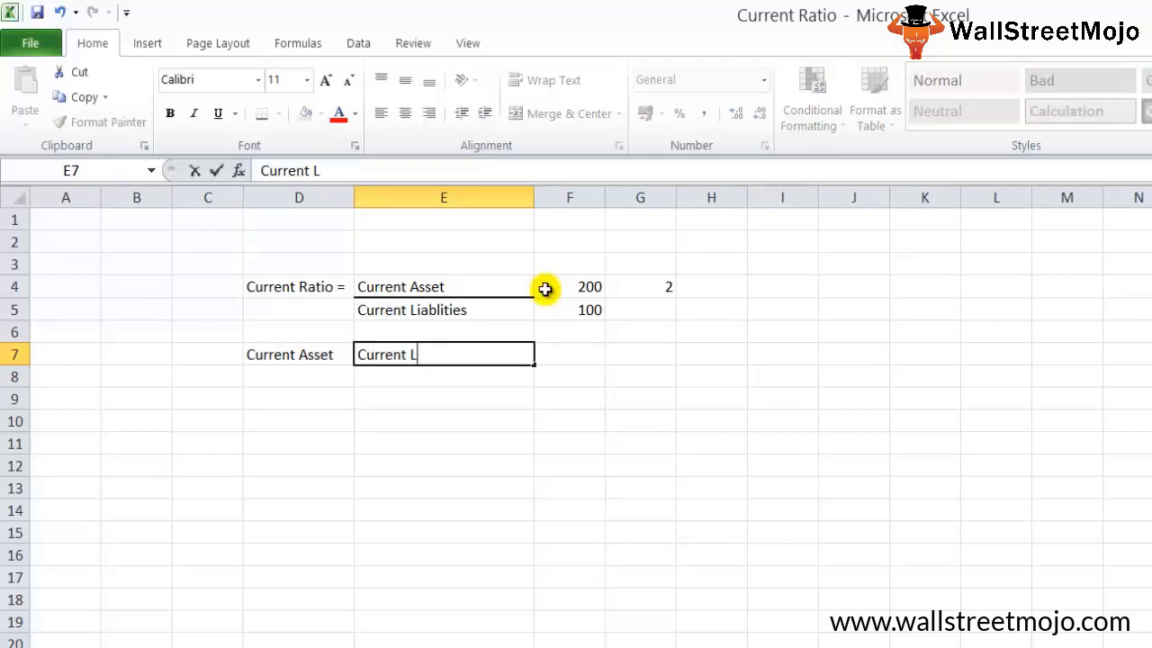
type("iablities")
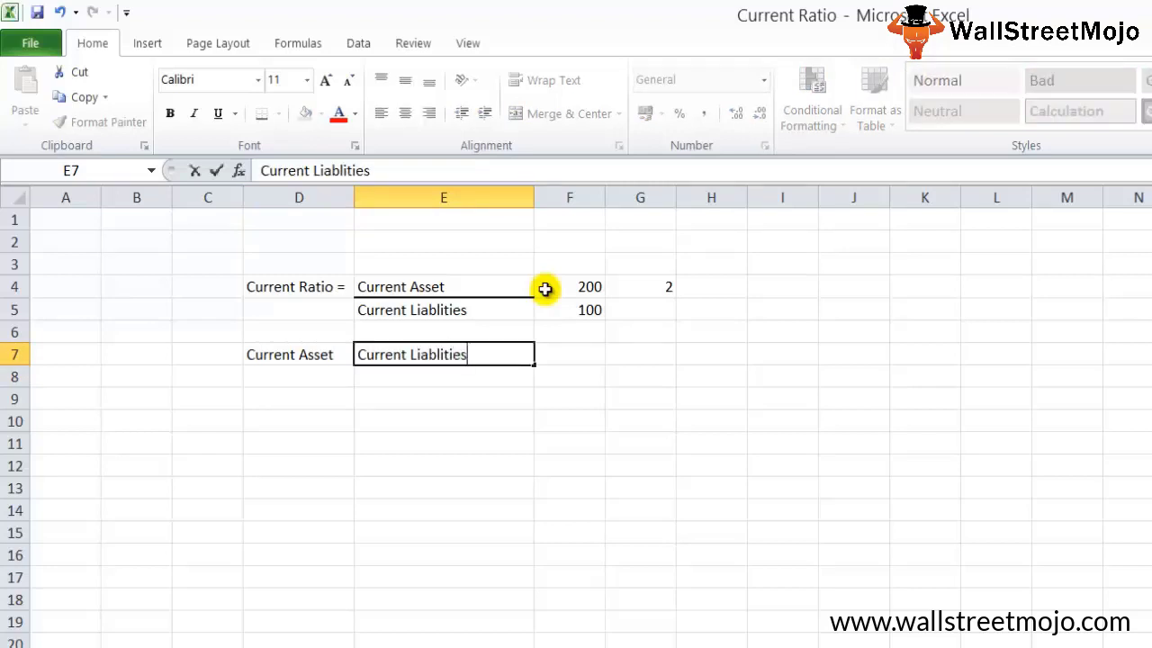
key("Return")
Step: Enter "Cash" in D8 and "Cash & Equivalents" in D9 under the Current Asset heading
key("Left")
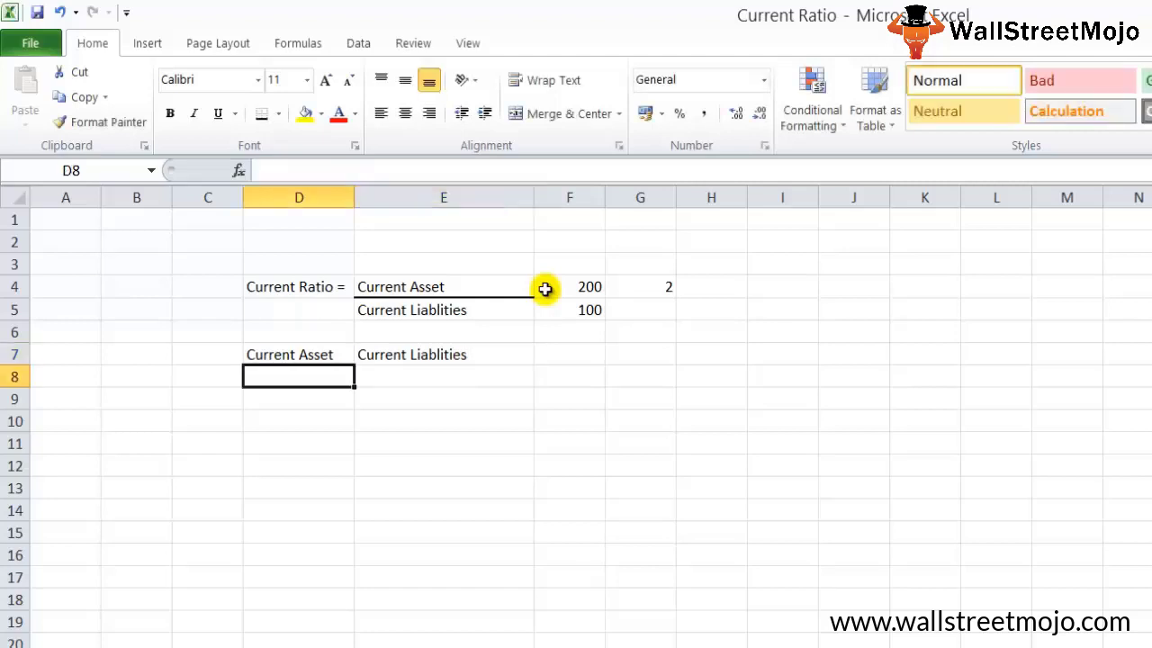
type("Cash")
key("Return")
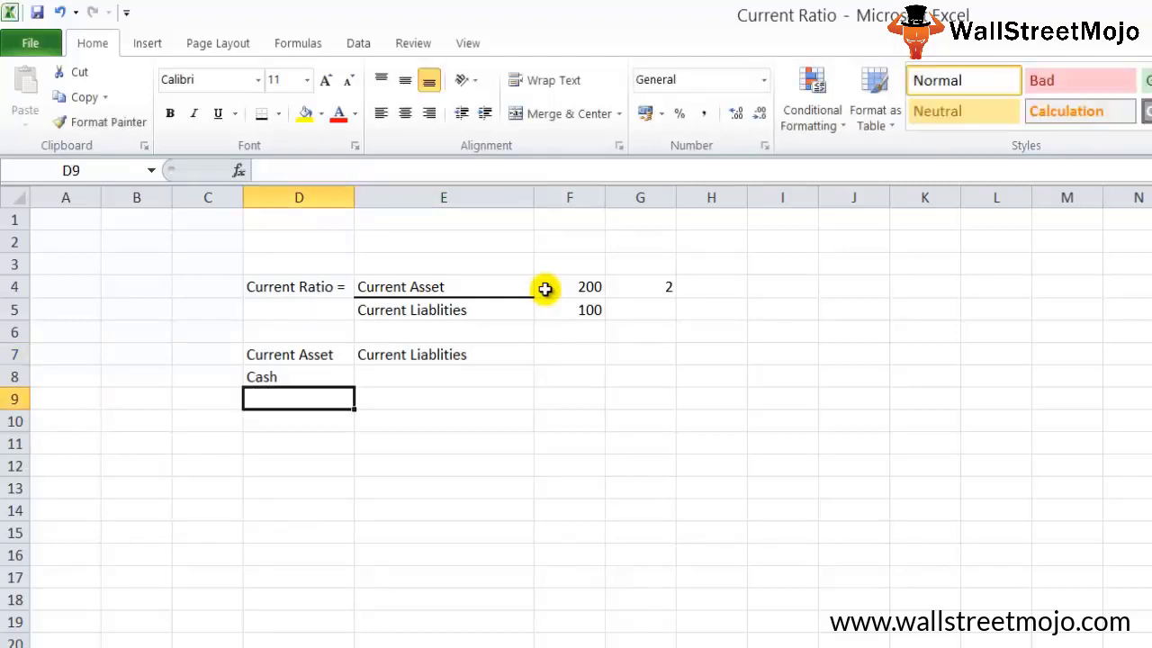
type("Cash")
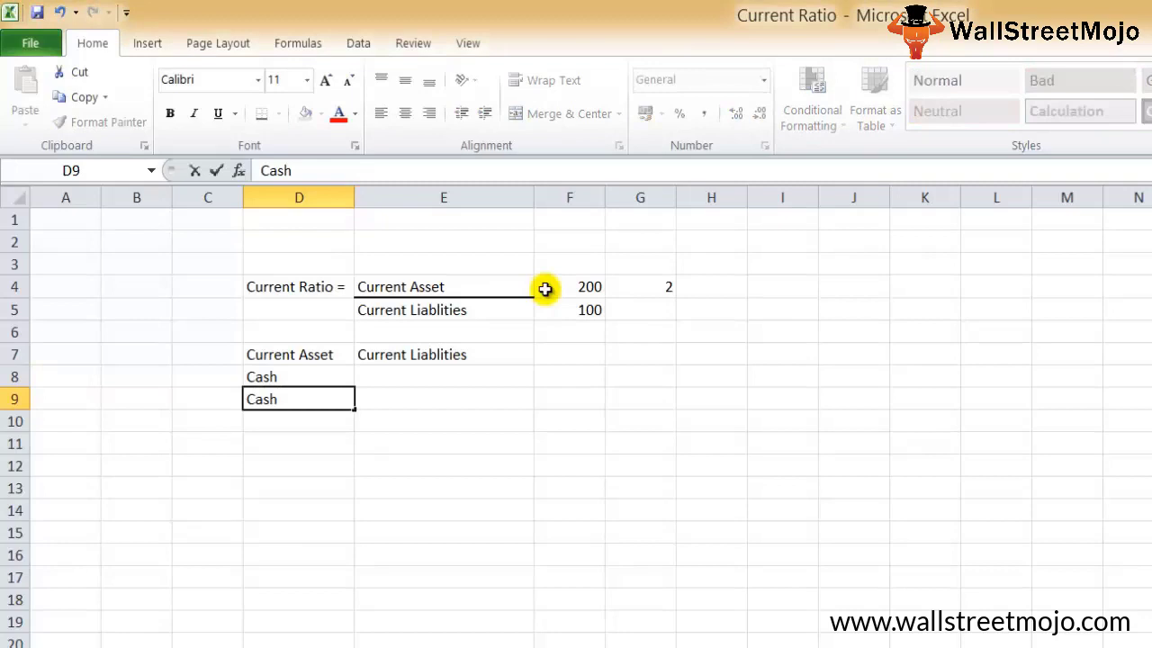
type(" & Equivale")
type("nts")
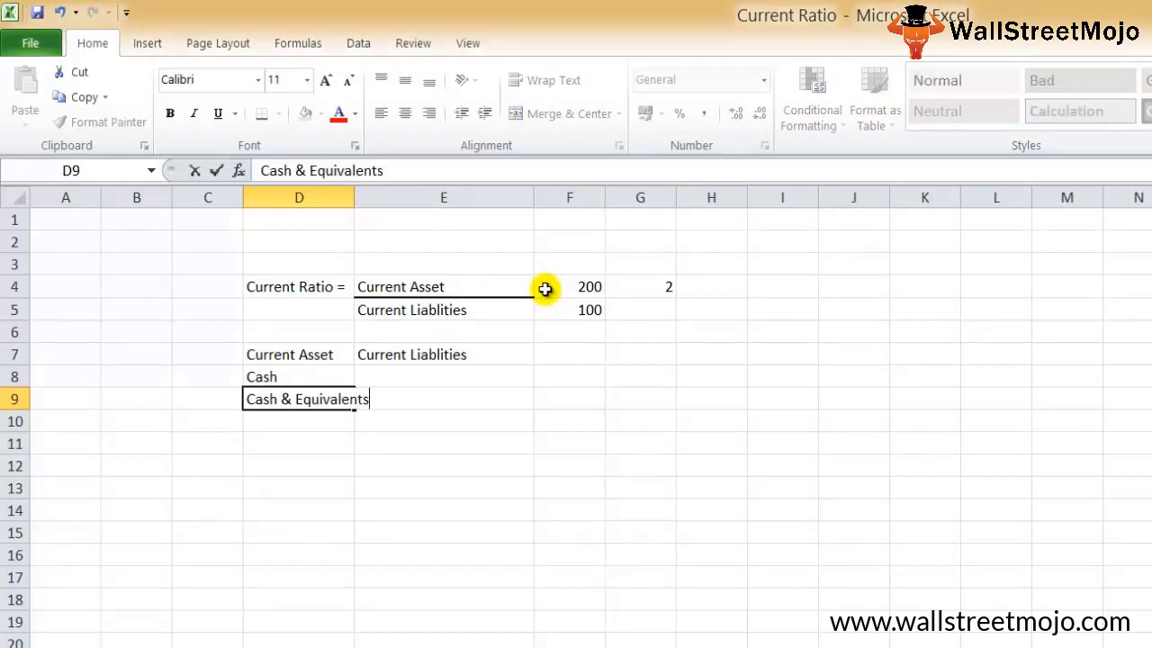
key("Return")
Step: Add "Invetements" in D10 and "Debtors" in D11 to the current asset list
type("Invetements")
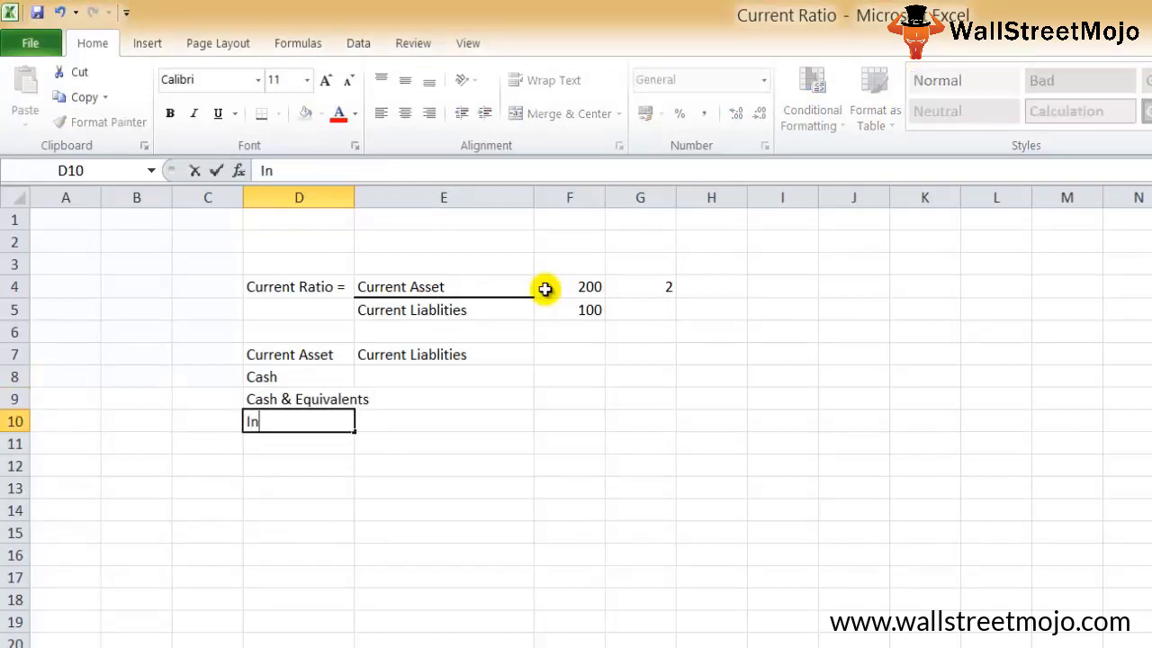
key("Return")
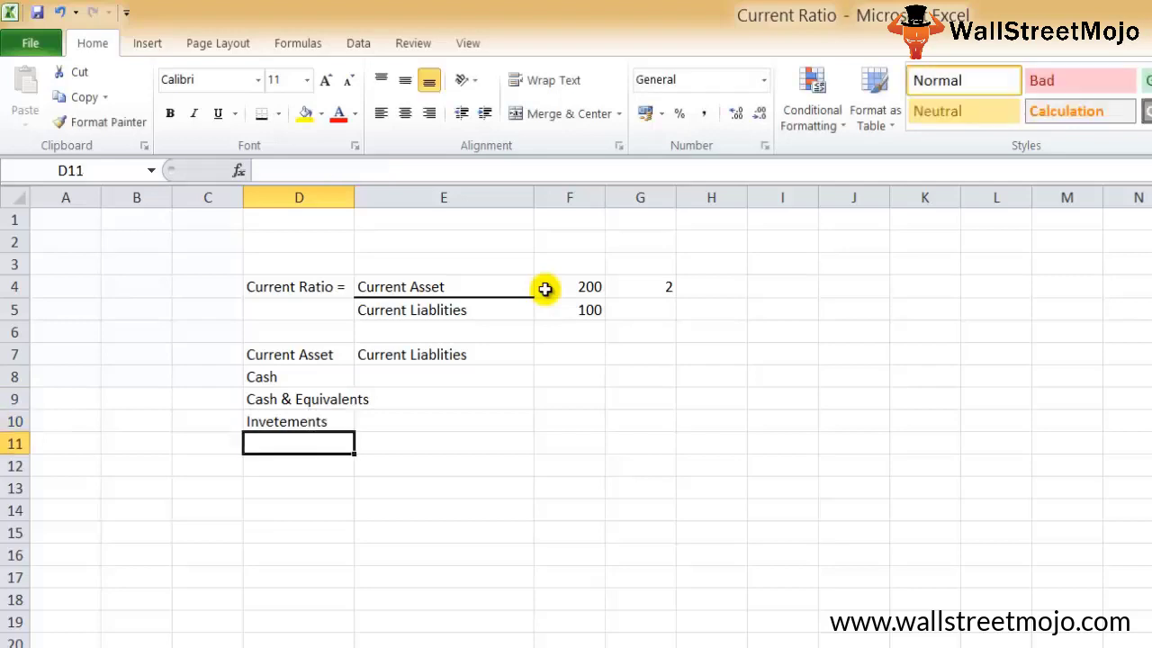
type("Debtors")
key("Return")
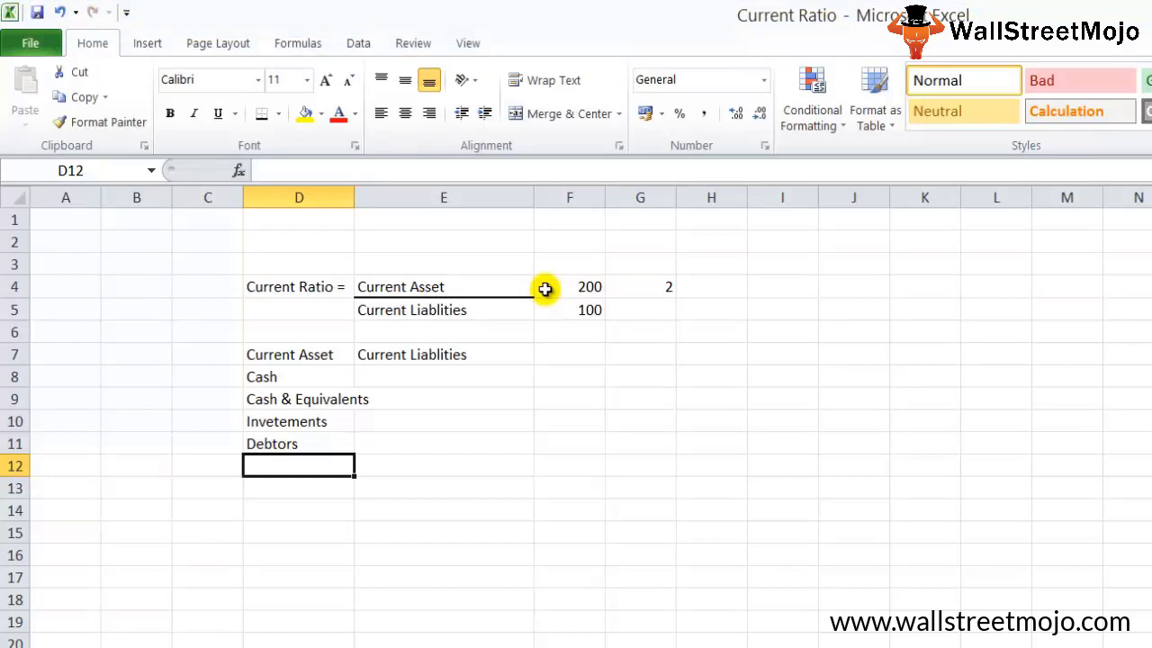
Step: Add "Invemtory" in D12 as the next current asset item
type("Iv")
key("BackSpace")
key("BackSpace")
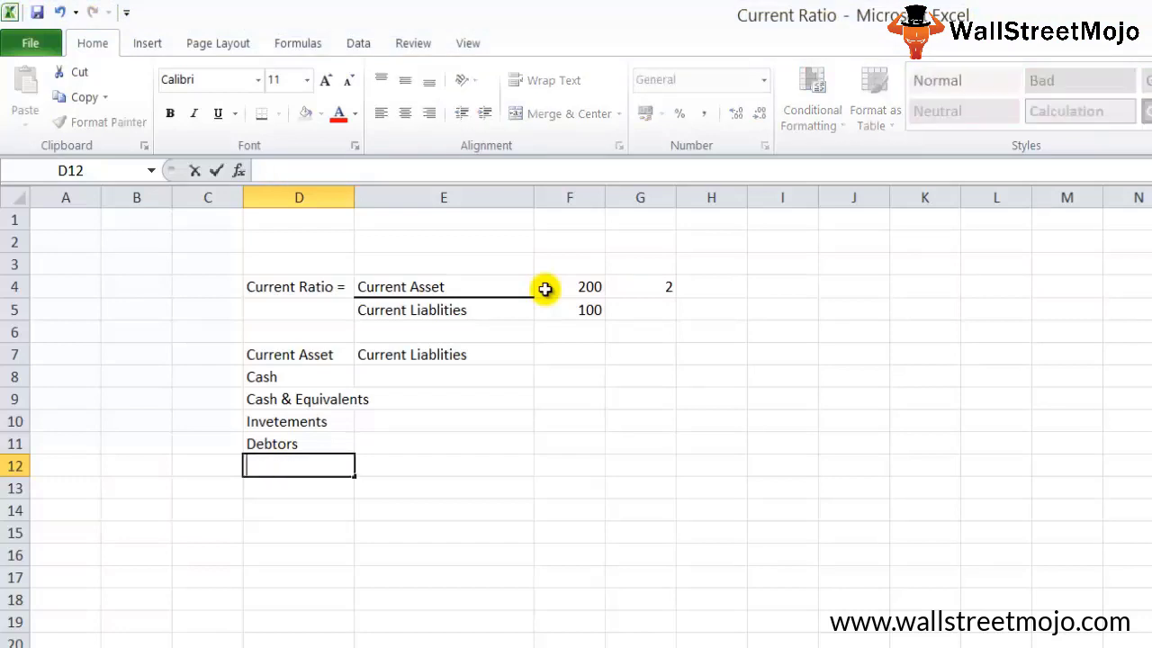
type("Invemtory")
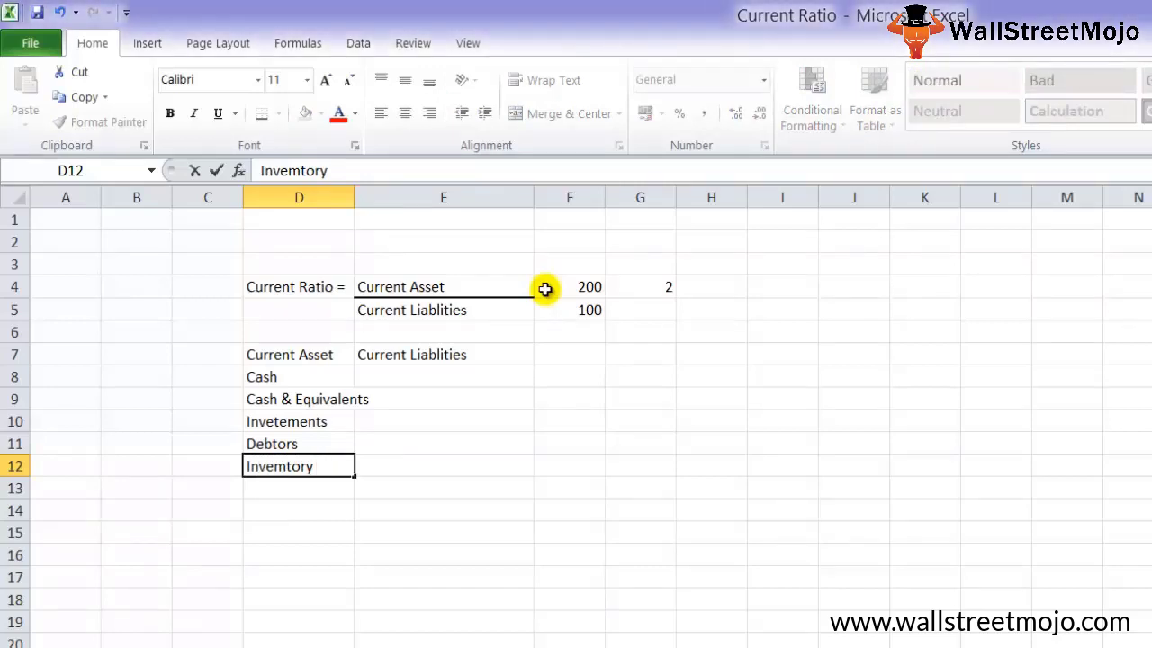
key("Return")
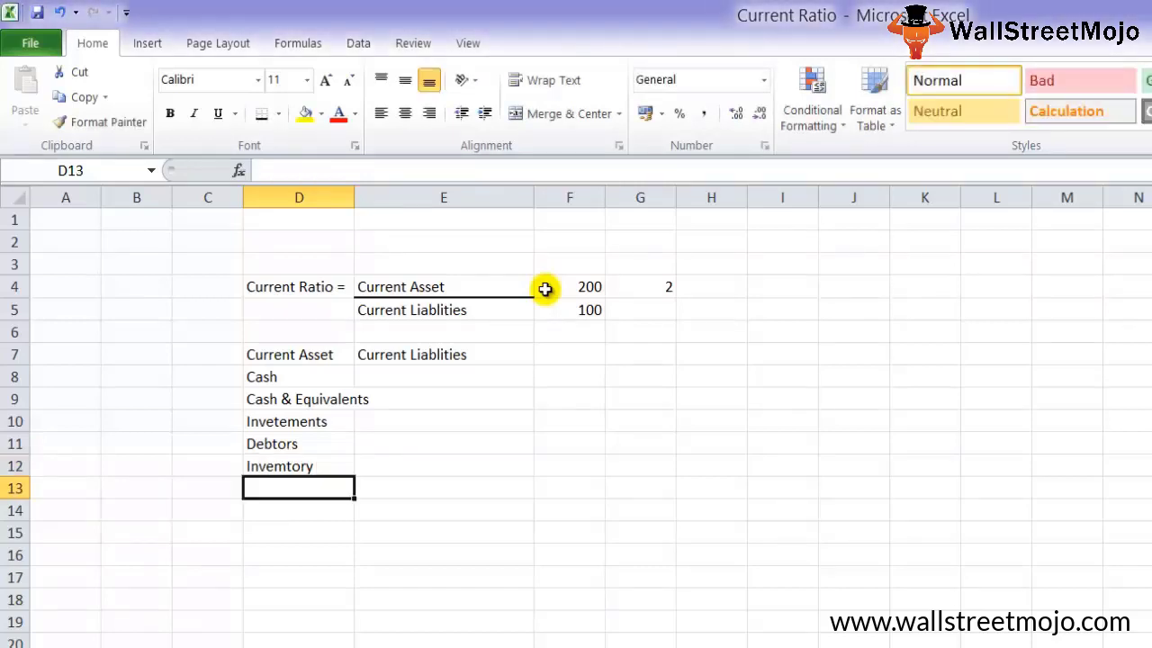
Step: Add "Office supplies" in D13 and "Prepaid Expenses" in D14 to the current asset list
type("Offci")
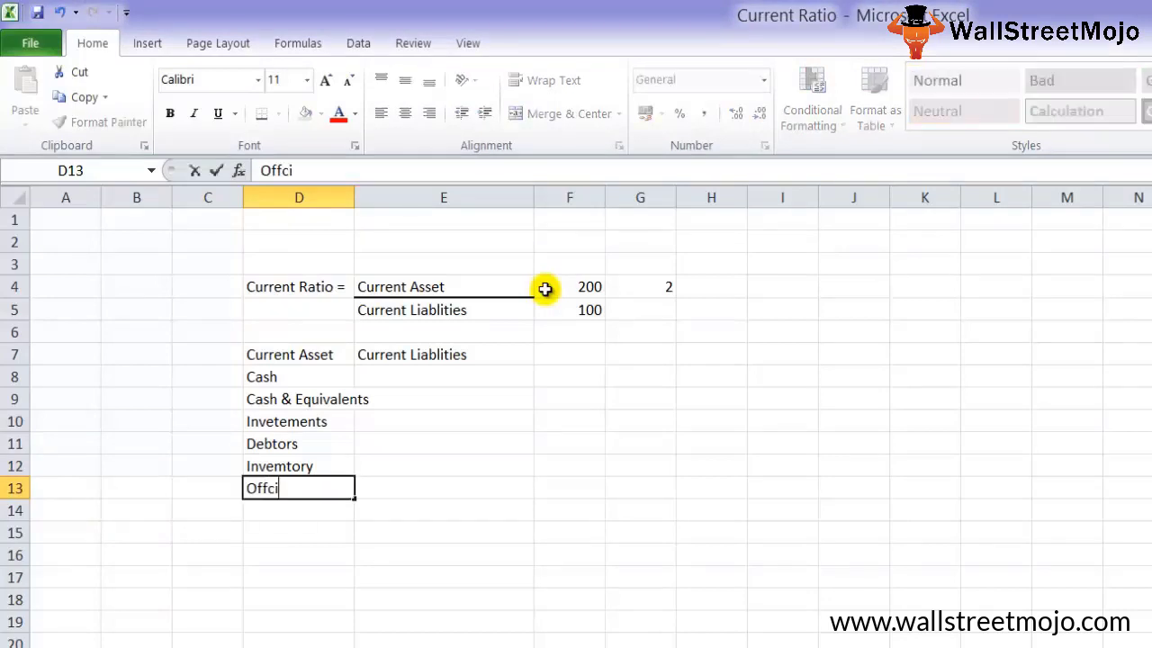
key("BackSpace")
key("BackSpace")
type("ice supplies")
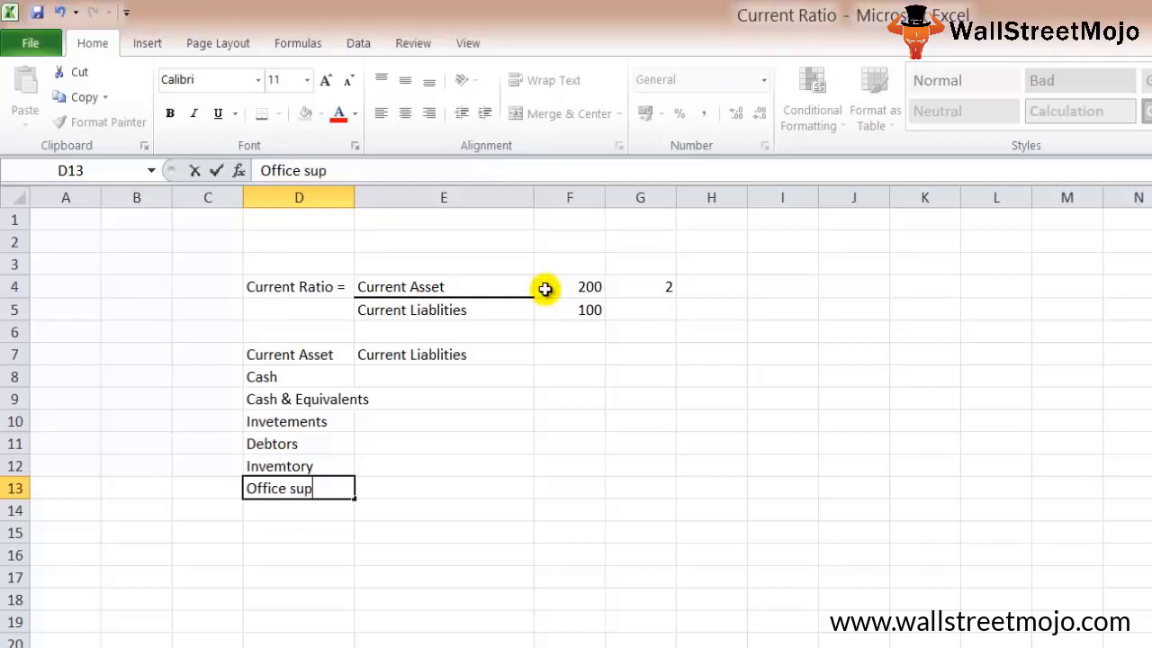
key("Return")
type("Prepaid")
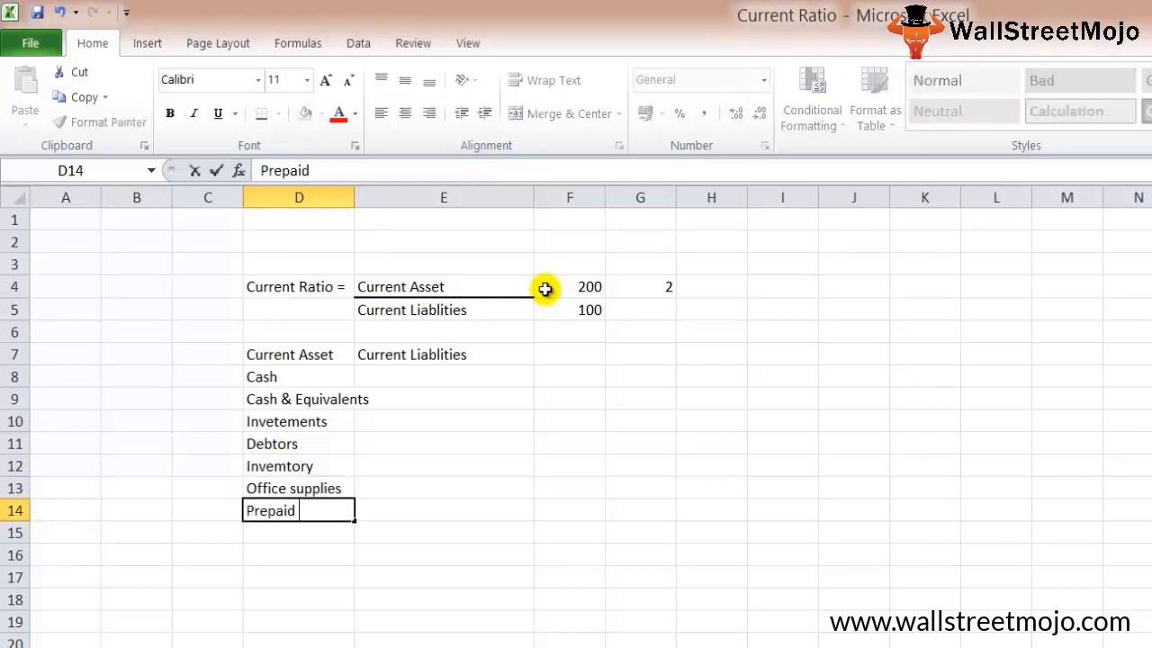
type(" Expenses")
key("Return")
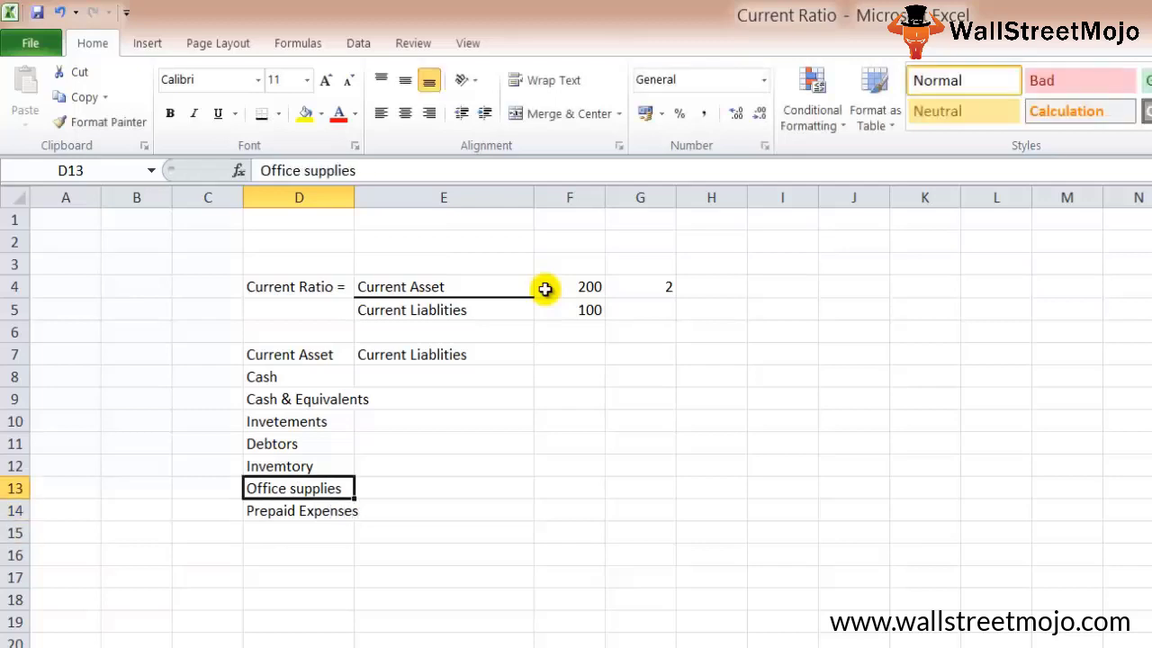
Step: Enter "Advance payments" in D15 as the last current asset item
key("Up")
key("Down")
key("Down")
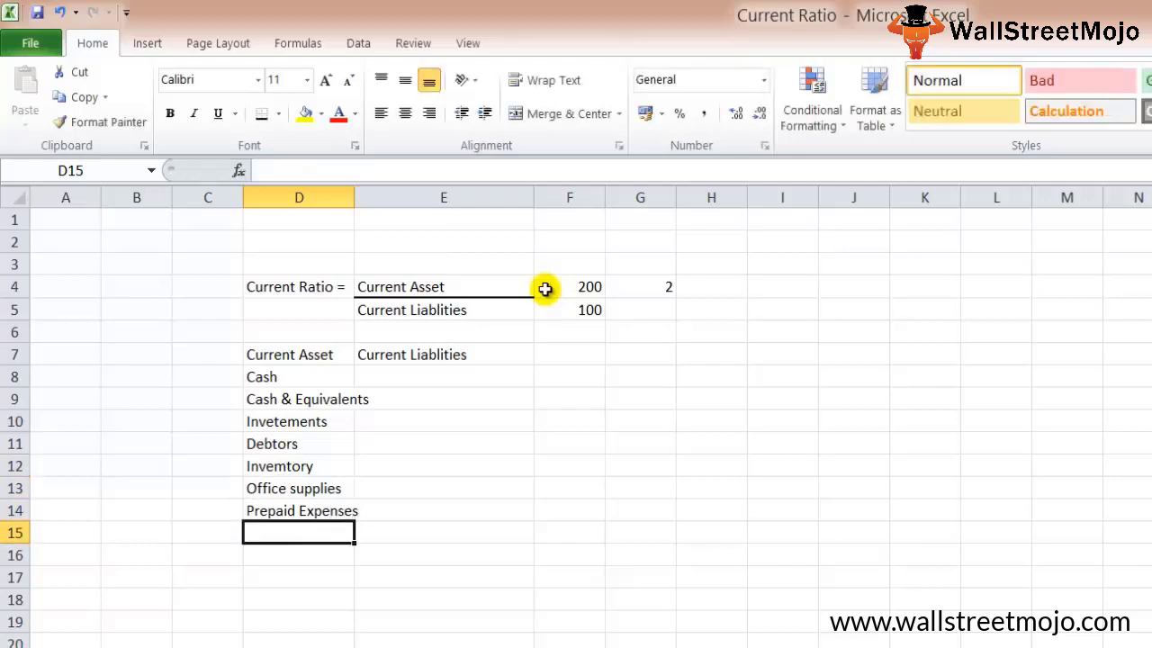
type("Advance")
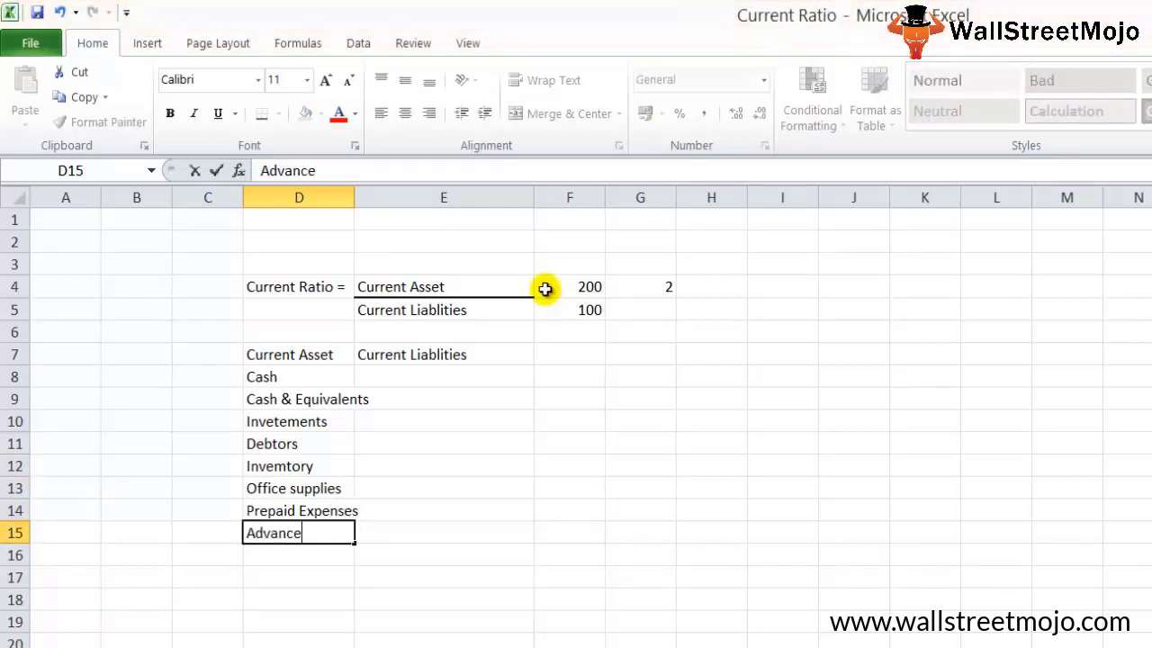
type("s")
key("BackSpace")
type("payments")
key("Return")
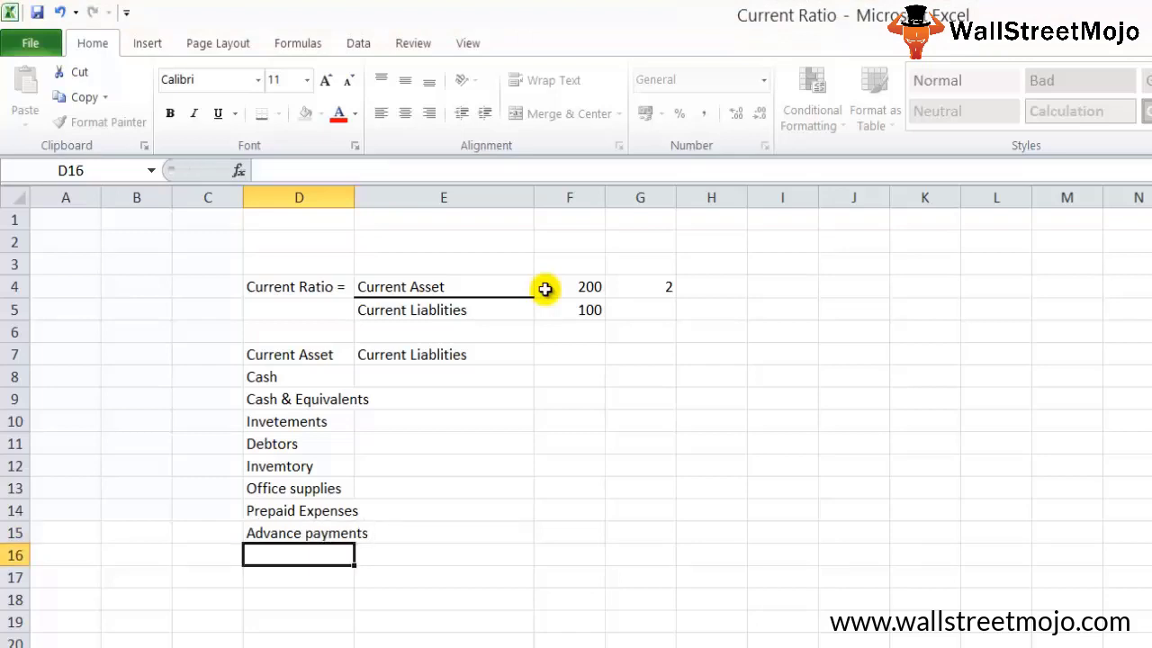
Step: AutoFit the width of column D to the "Advance payments" entry in D15
key("Up")
key("alt+h")
key("o")
key("i")
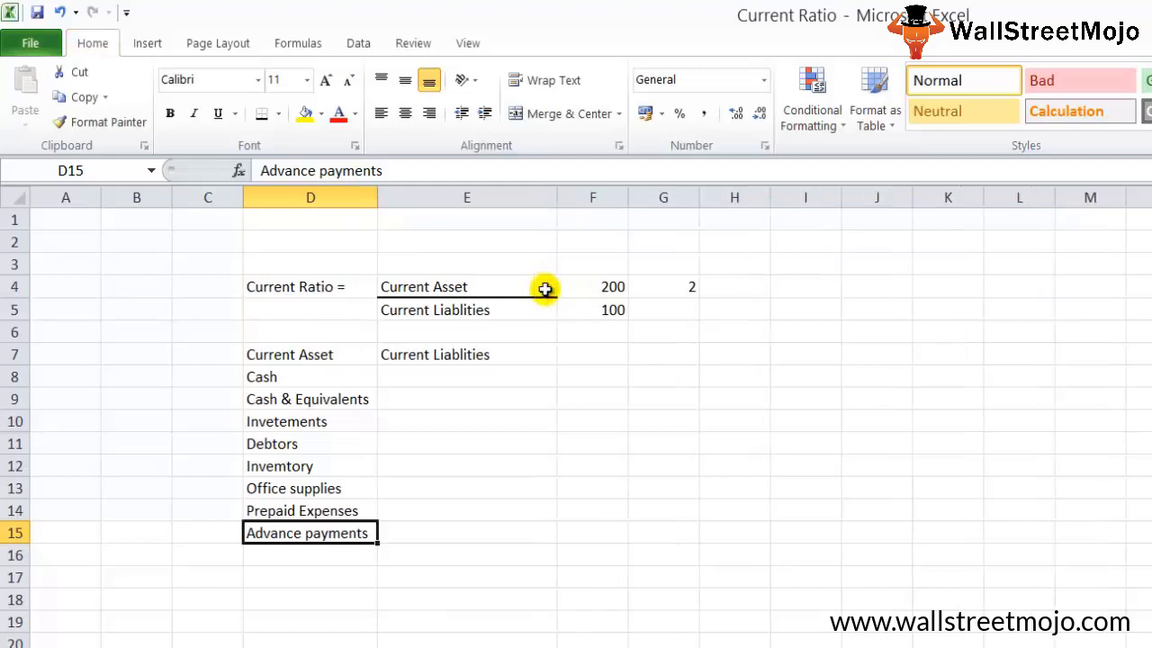
Step: Enter "Creditors" in E11 in the Current Liablities column, beside Debtors
key("Up")
key("Up")
key("Up")
key("Up")
key("Up")
key("Up")
key("Up")
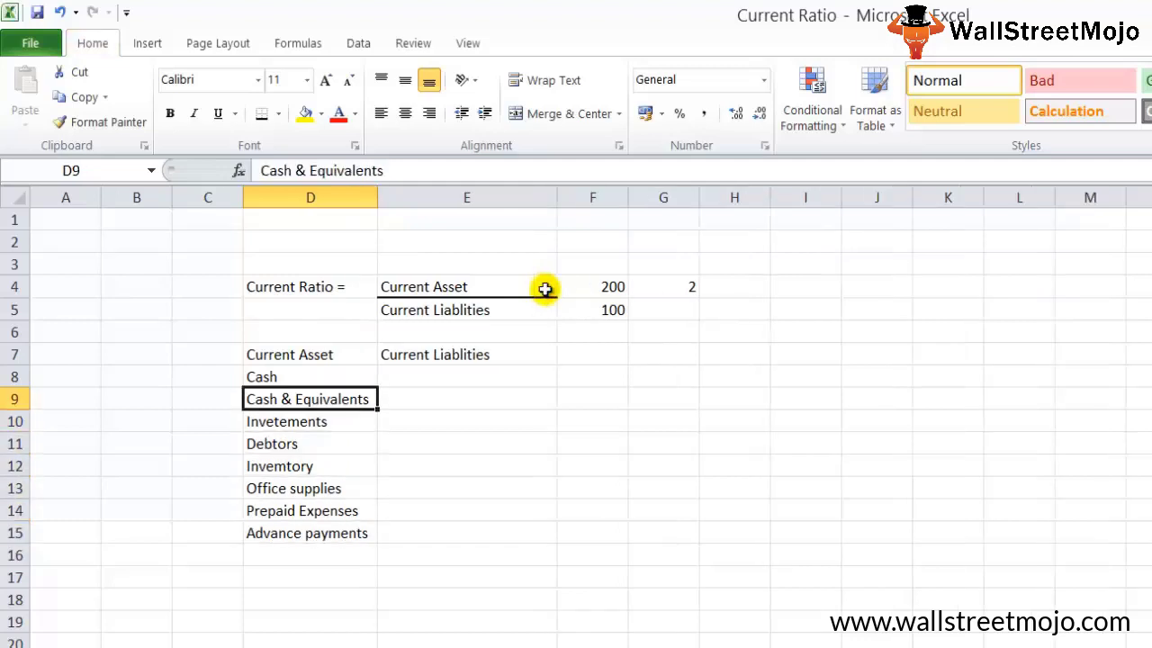
key("Right")
key("Down")
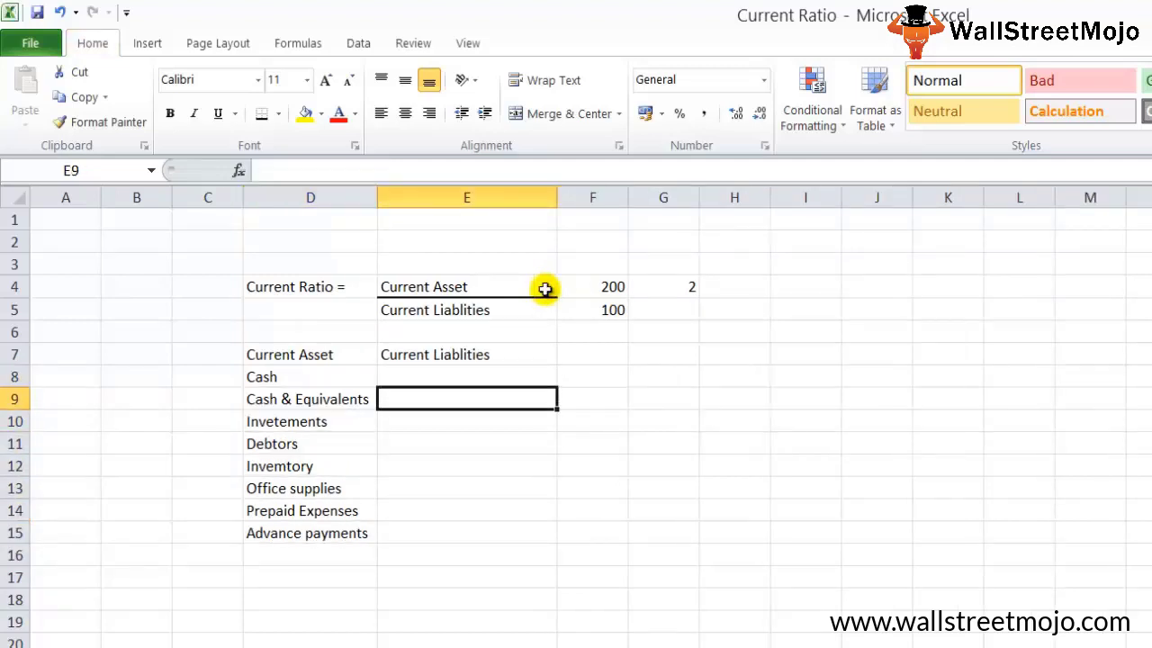
key("Left")
key("Left")
key("Down")
key("Down")
key("Right")
key("Right")
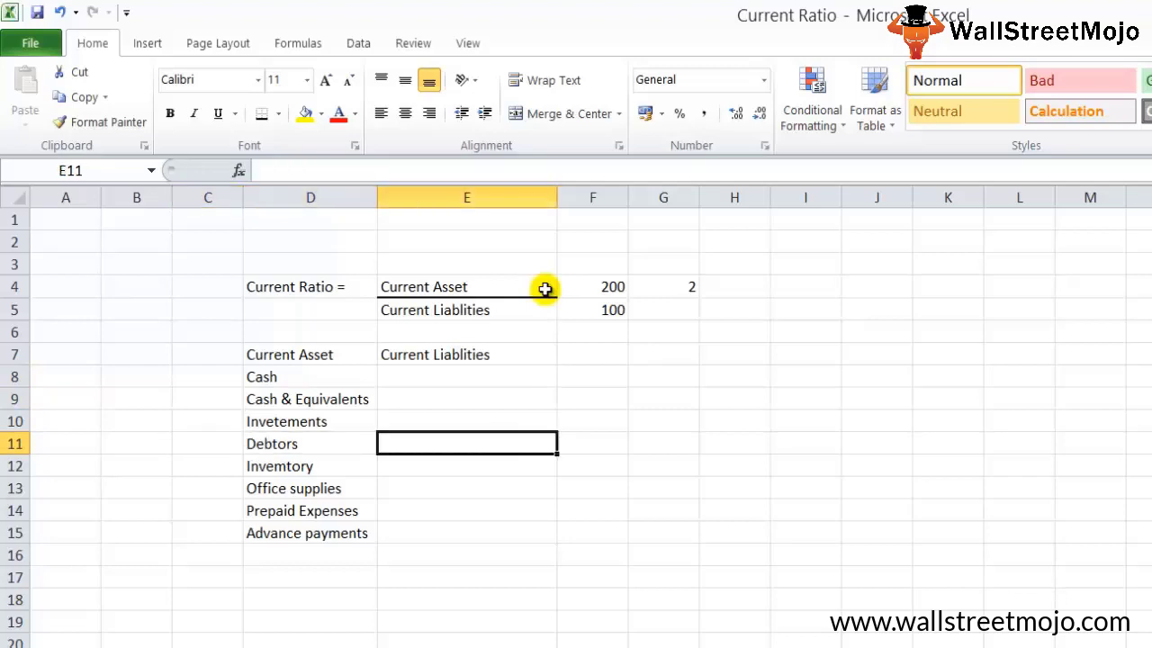
type("Creditoe")
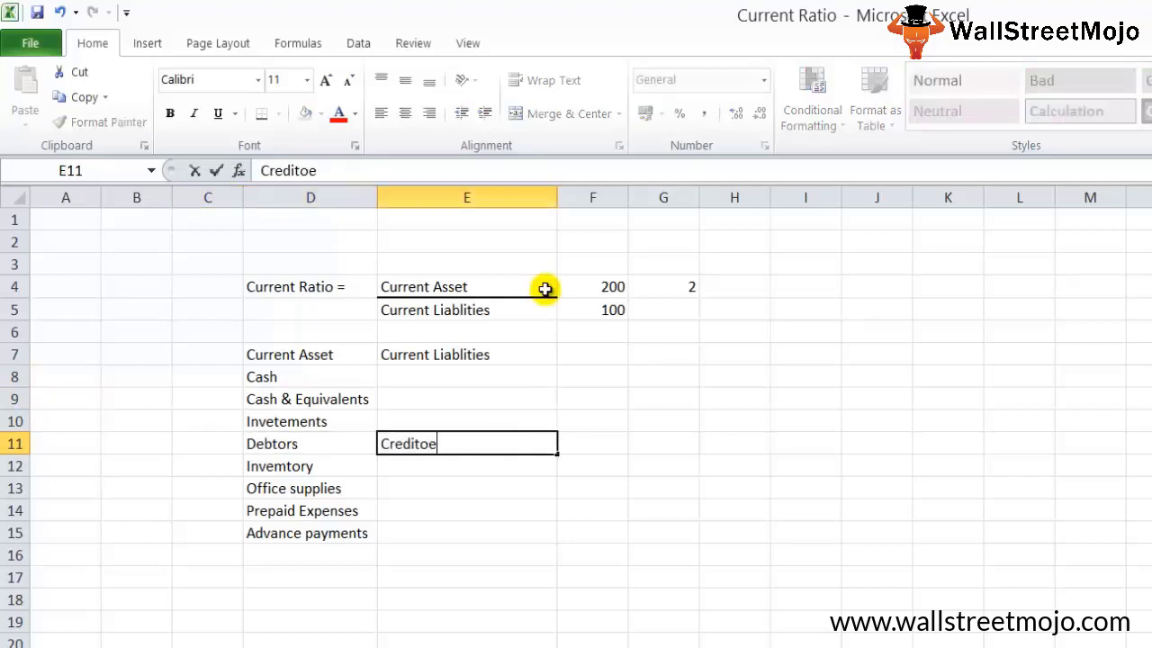
key("BackSpace")
type("rs")
key("Return")
Step: Enter "Deferred Revenues" in E8, directly under the Current Liablities heading
key("Down")
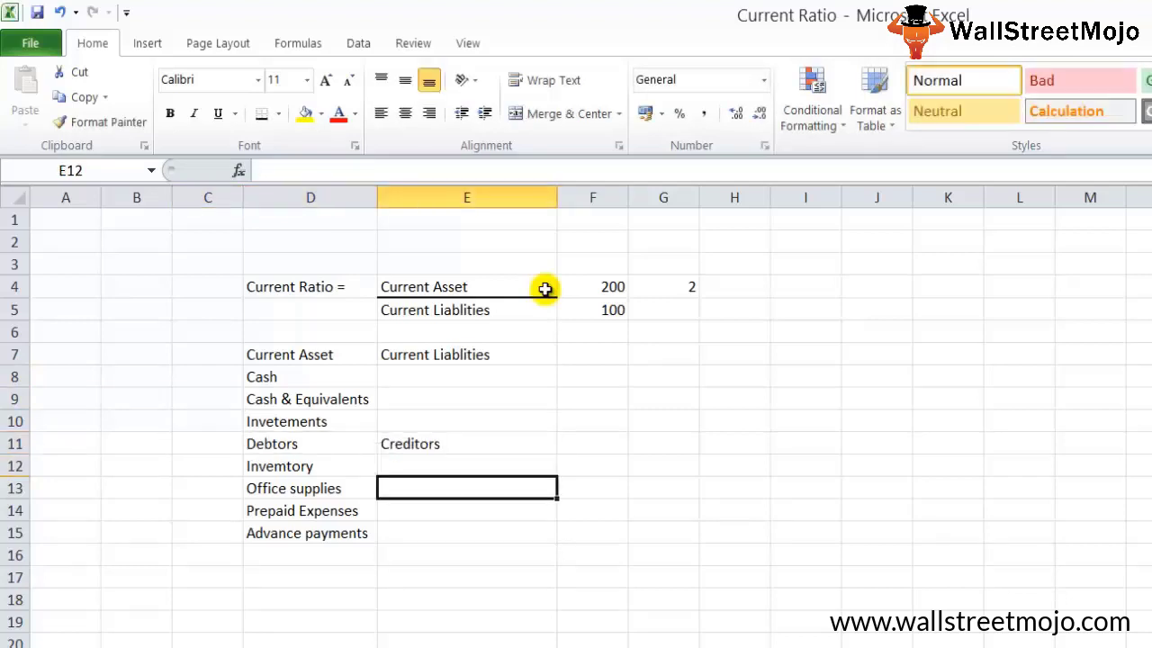
key("Up")
key("Up")
key("Up")
key("Up")
key("Up")
type("Defered")
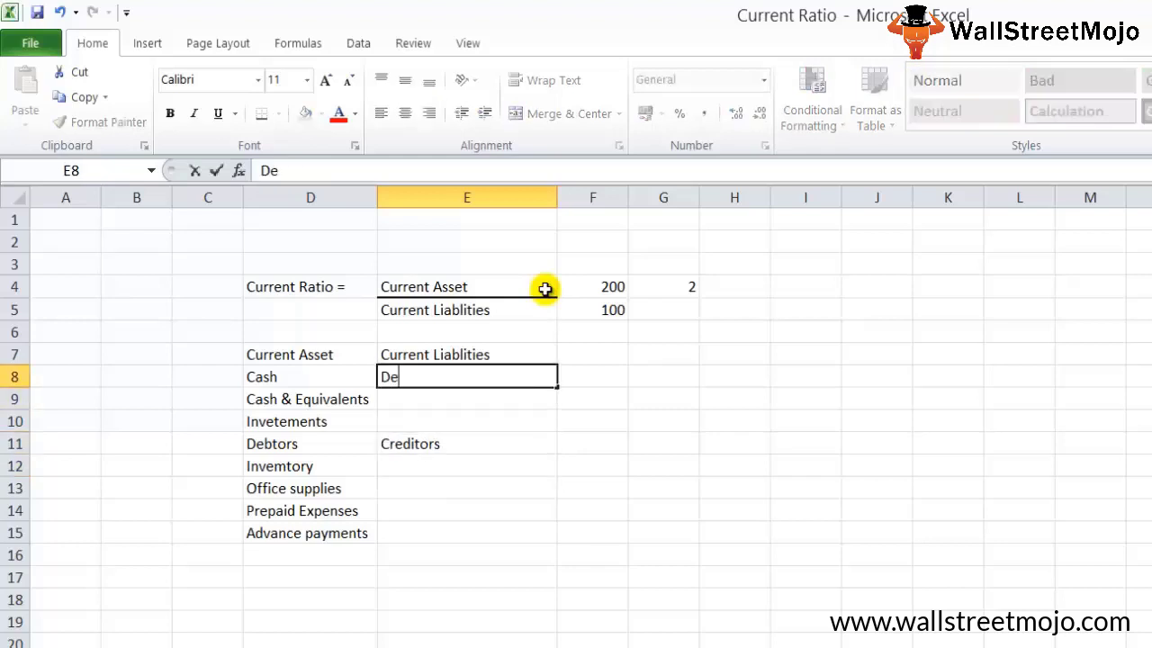
key("BackSpace")
key("BackSpace")
key("BackSpace")
key("BackSpace")
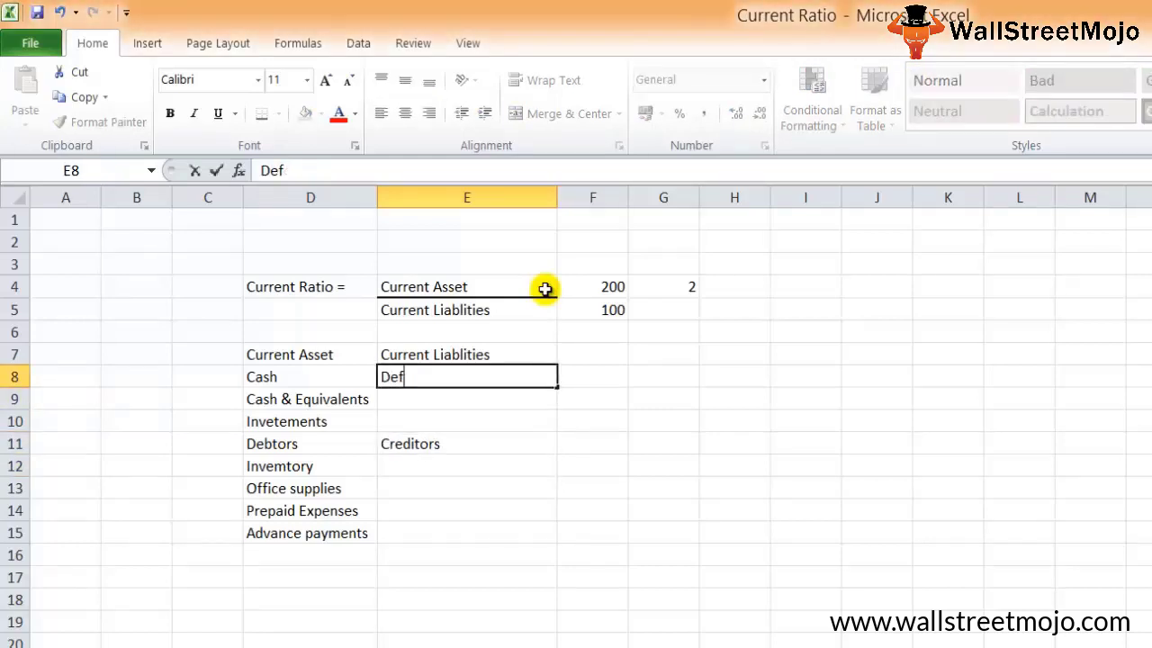
type("erred Revenues")
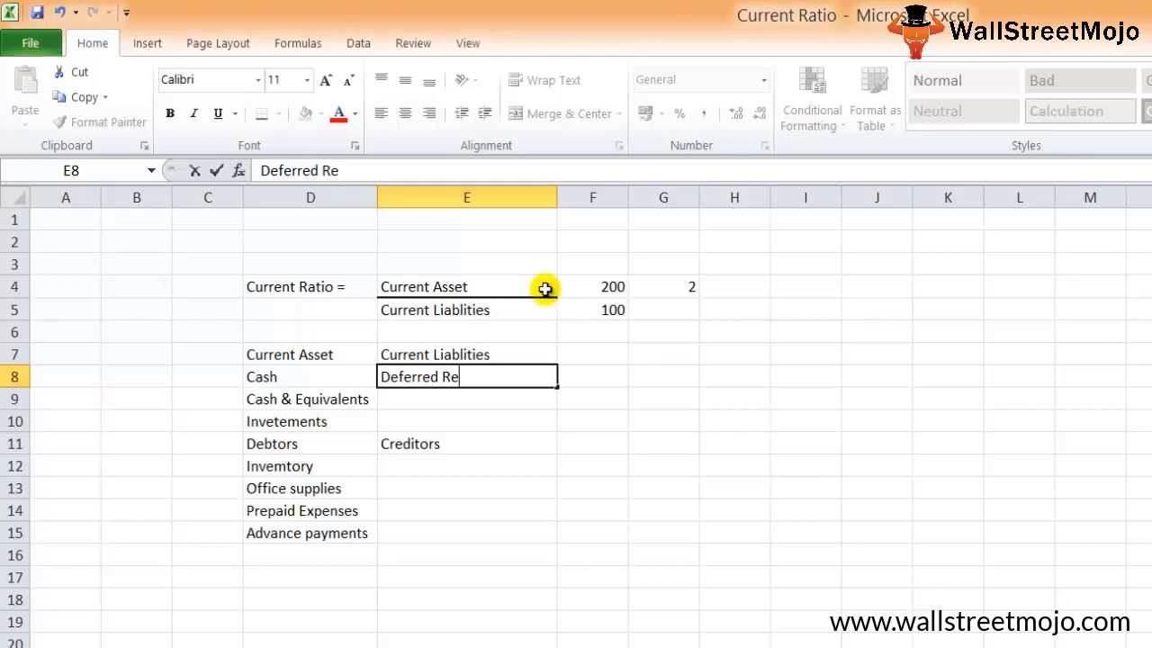
key("Down")
key("Down")
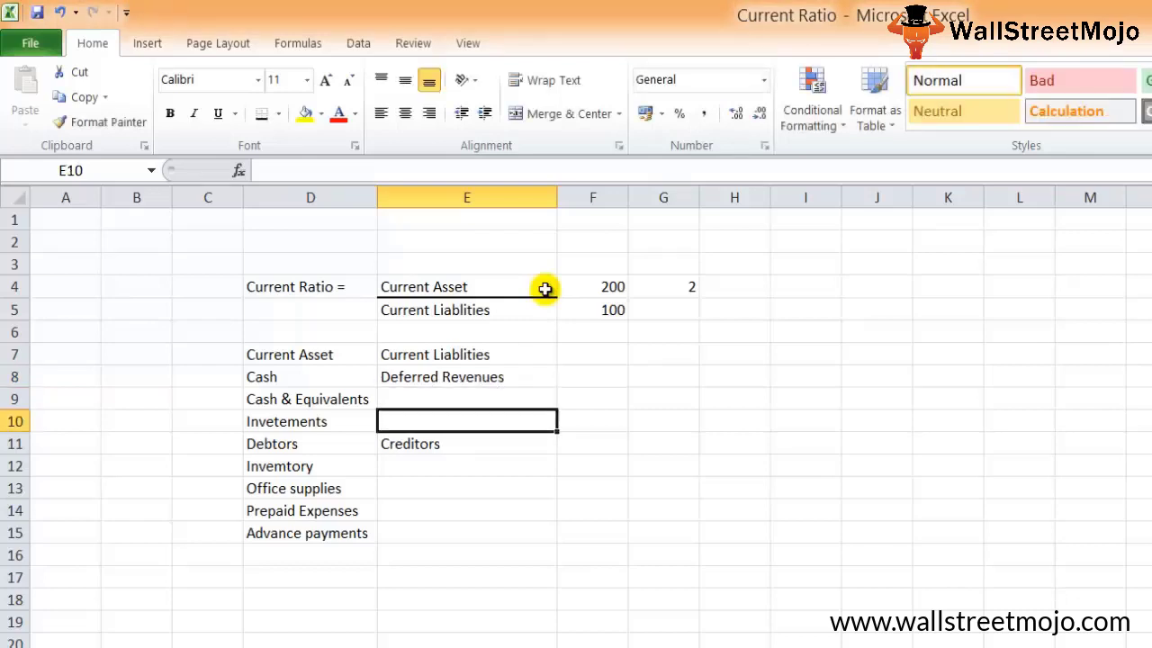
Step: Enter "Accrued Compensation" in E9 and clear the stray 1 from E10
type("1")
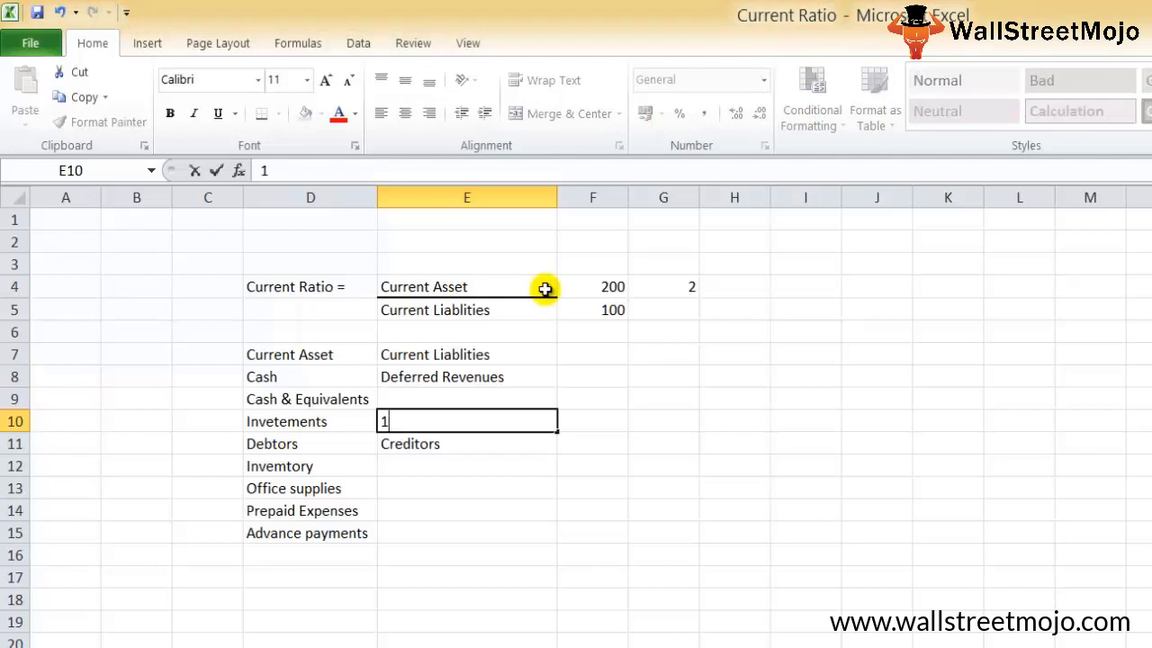
key("Up")
type("Accrued Comp")
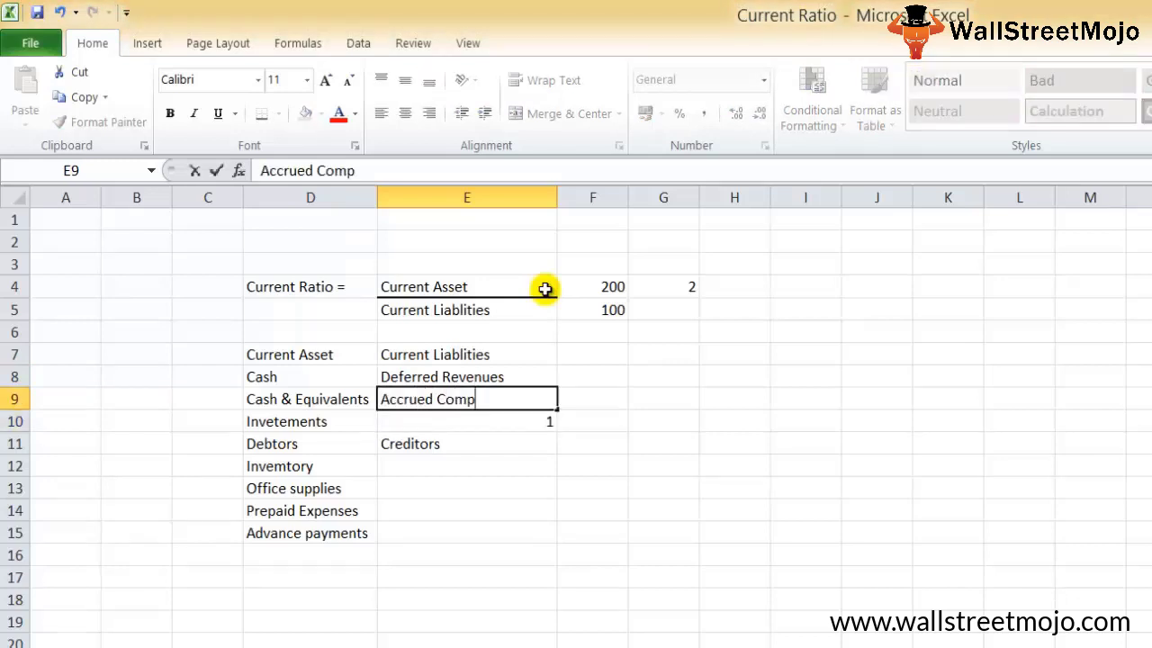
type("ensation")
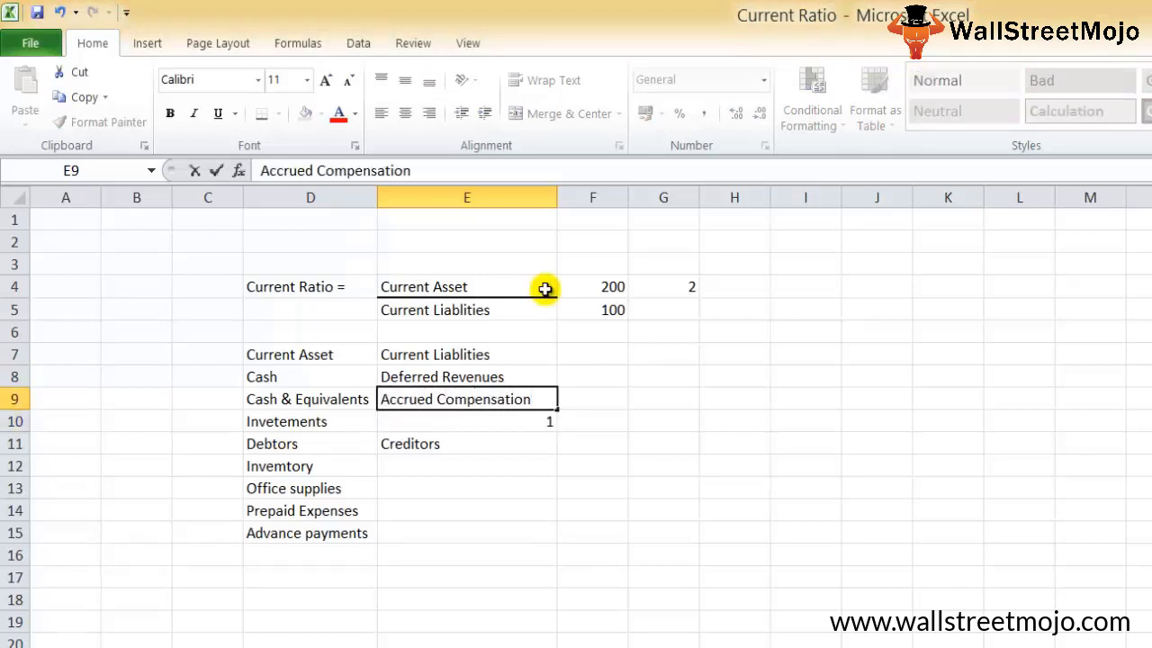
key("Return")
key("Delete")
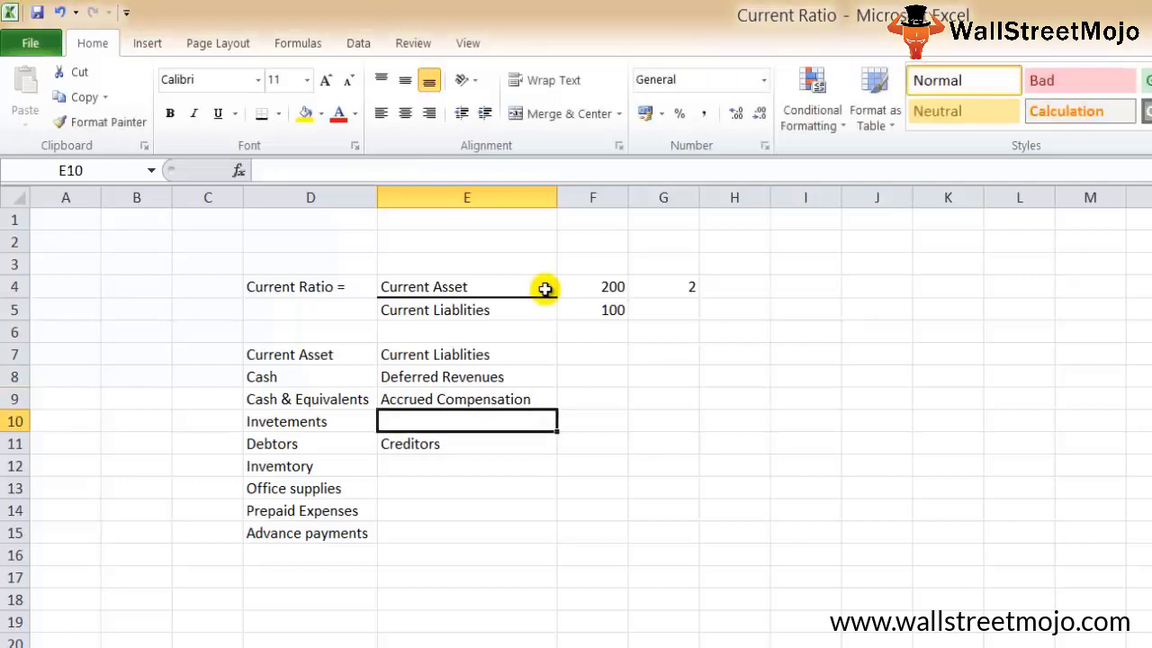
Step: Enter "Accued Expenses" in E10 as the next current liability item
type("A")
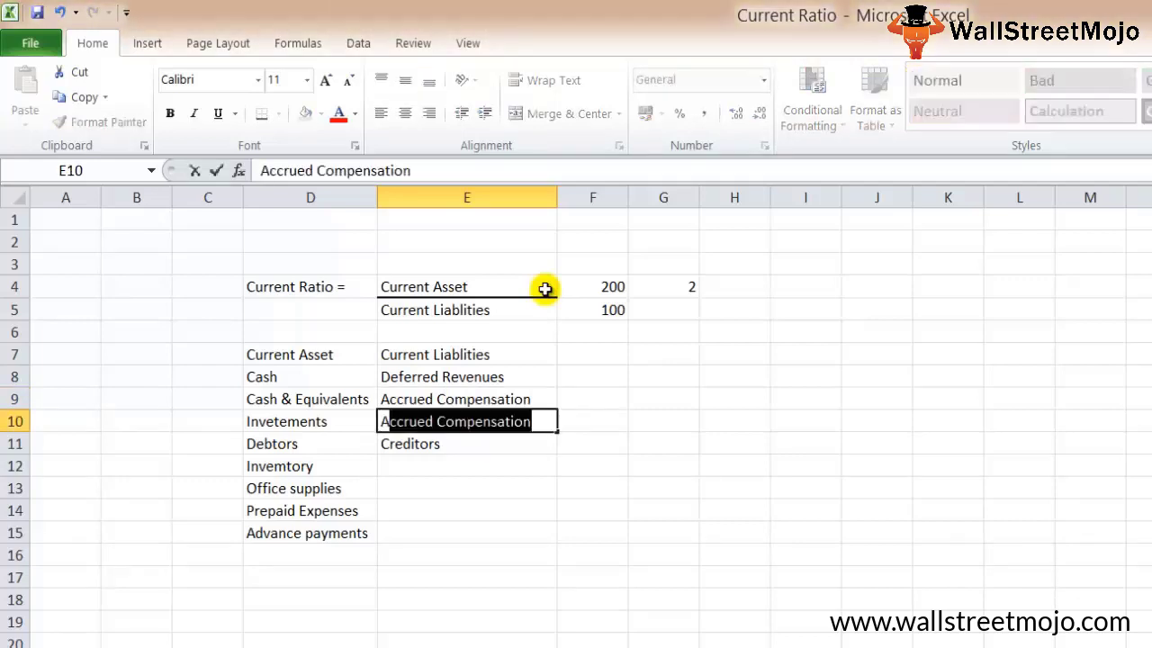
type("ccued Expnes")
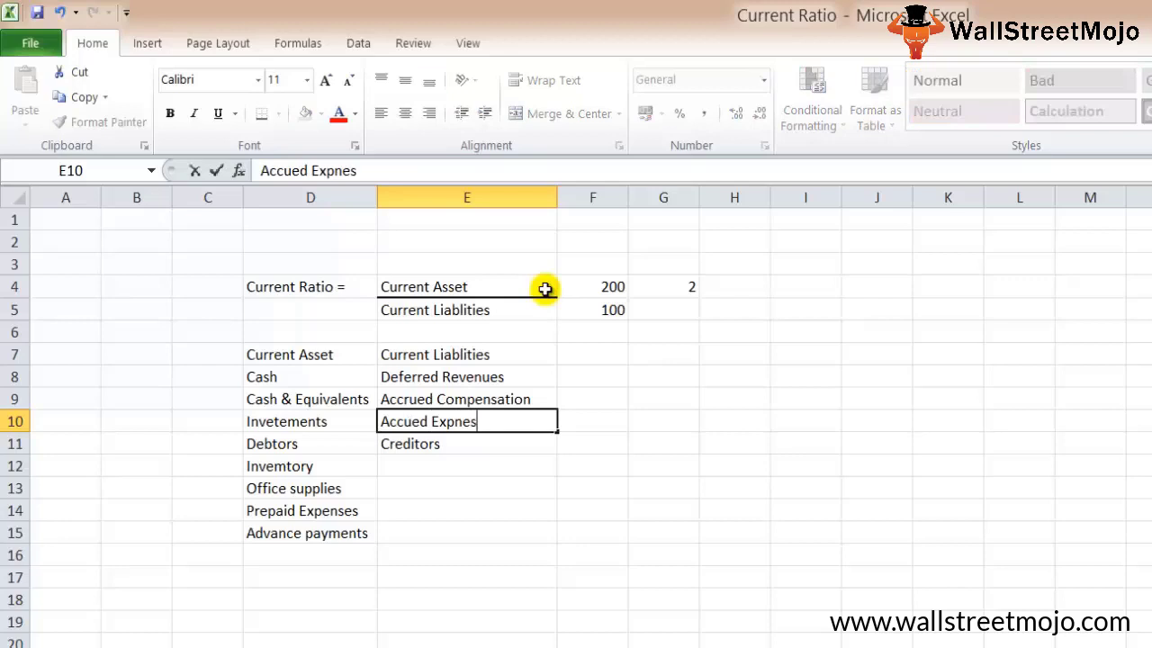
key("BackSpace")
key("BackSpace")
key("BackSpace")
type("enses")
key("Return")
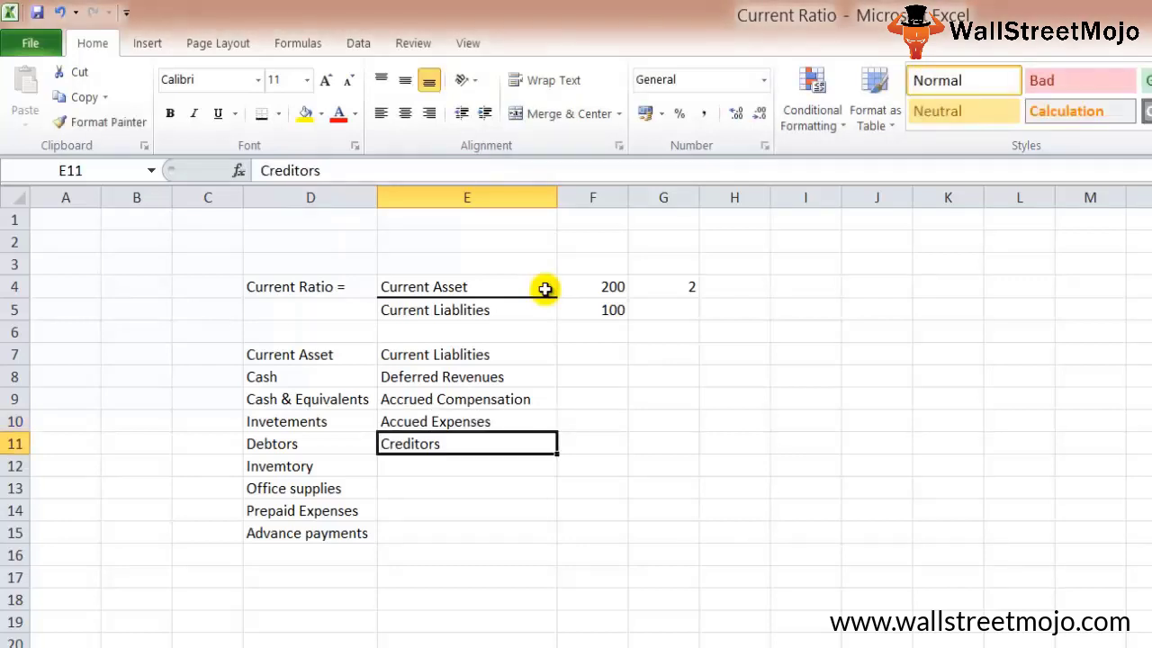
Step: Enter "Short Term notes" in E12 as the next current liability, under Creditors
key("Down")
key("Down")
key("Up")
type("Short Term no")
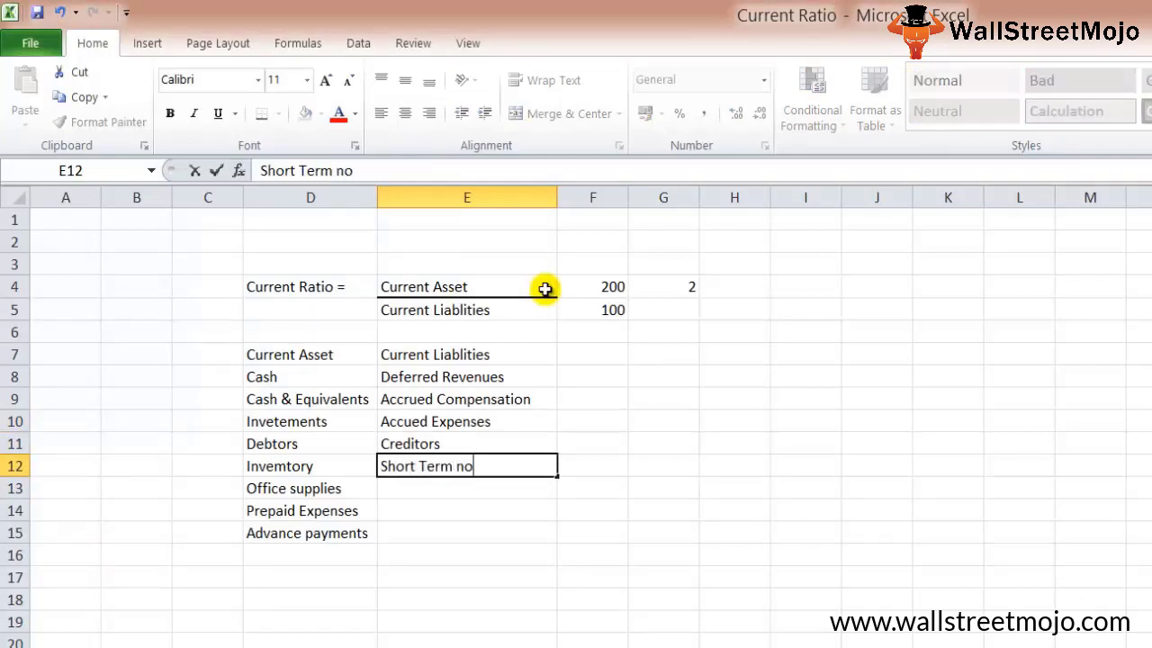
type("tes")
key("Return")
key("Up")
key("Up")
key("Up")
key("Up")
key("Up")
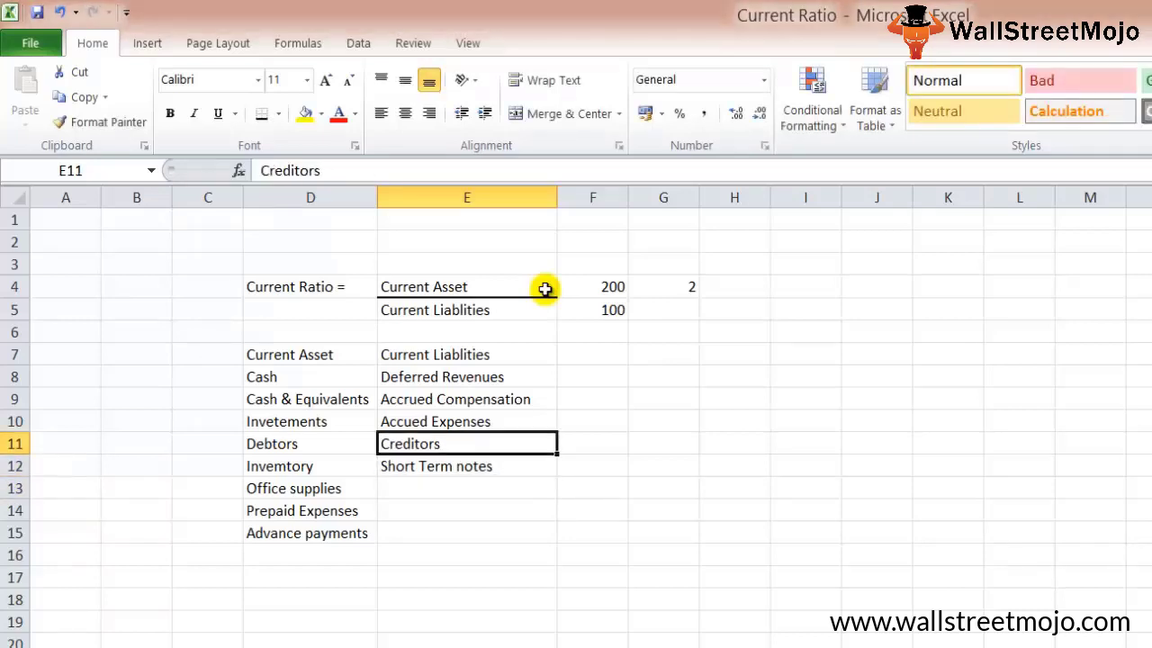
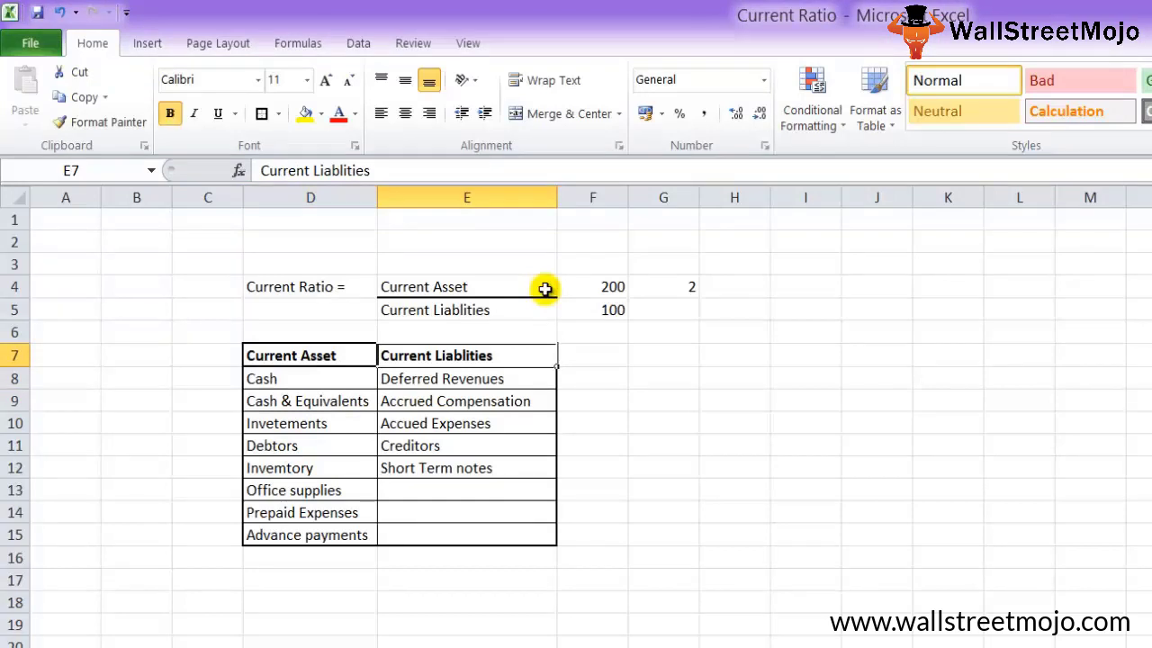
Step: Enter the label "Sit 1" in D17, two rows below the asset and liability table
key("Right")
key("Right")
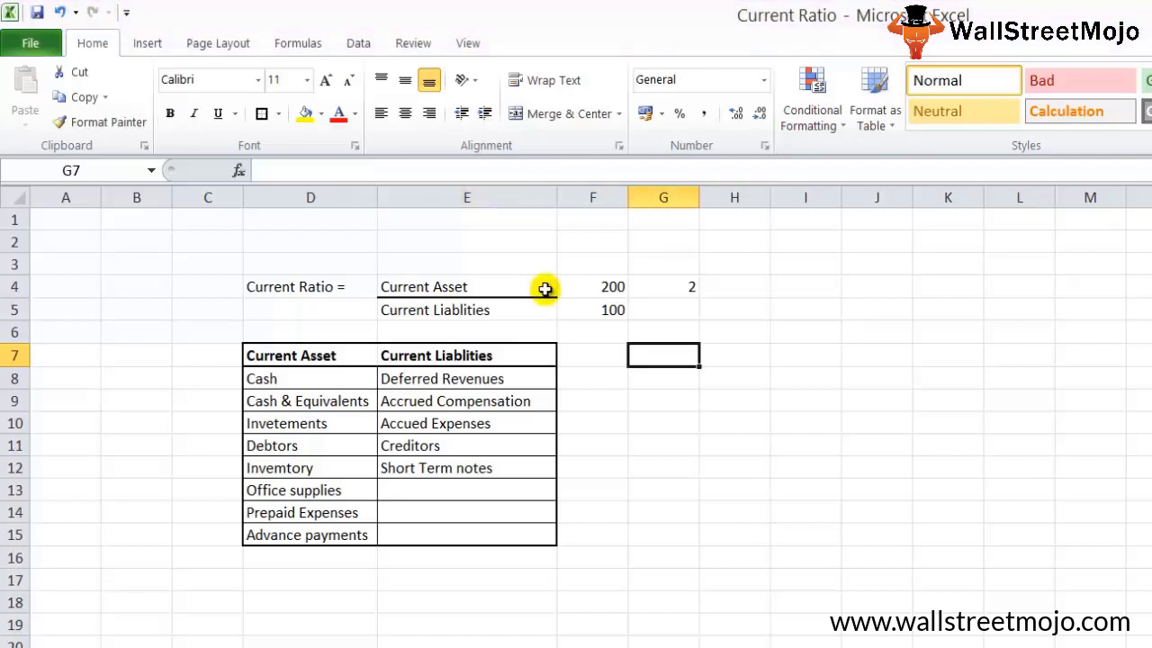
key("Down")
key("Down")
key("Down")
key("Down")
key("Down")
key("Down")
key("Down")
key("Left")
key("Left")
key("Left")
key("Down")
key("Down")
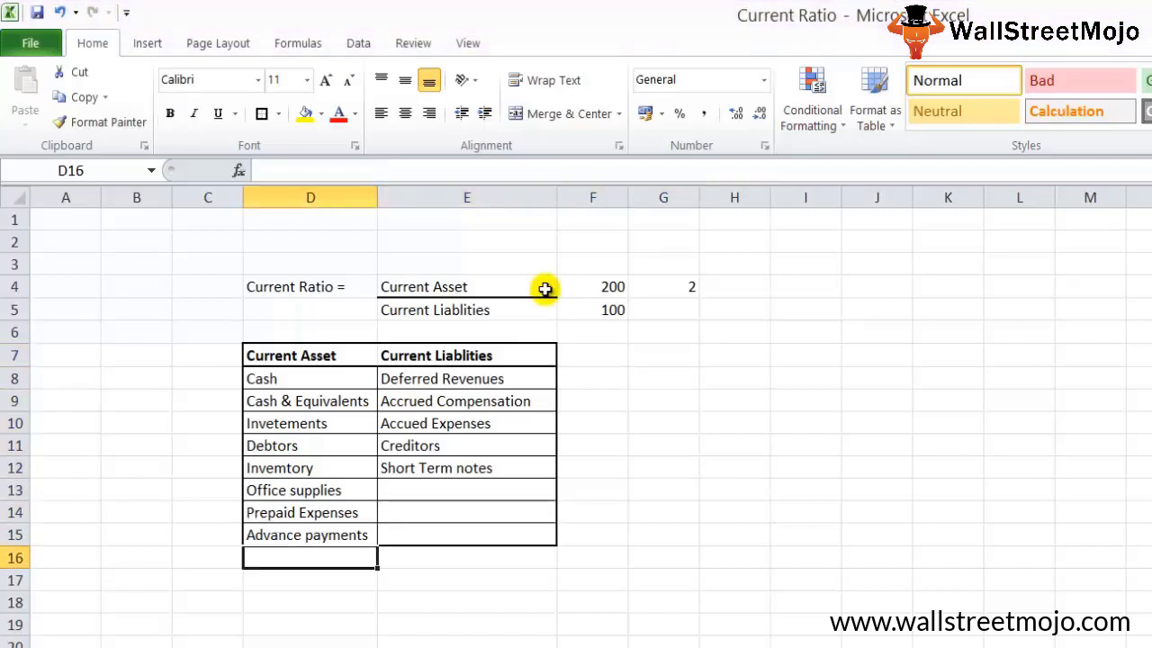
key("Down")
type("Sit 2")
key("BackSpace")
key("BackSpace")
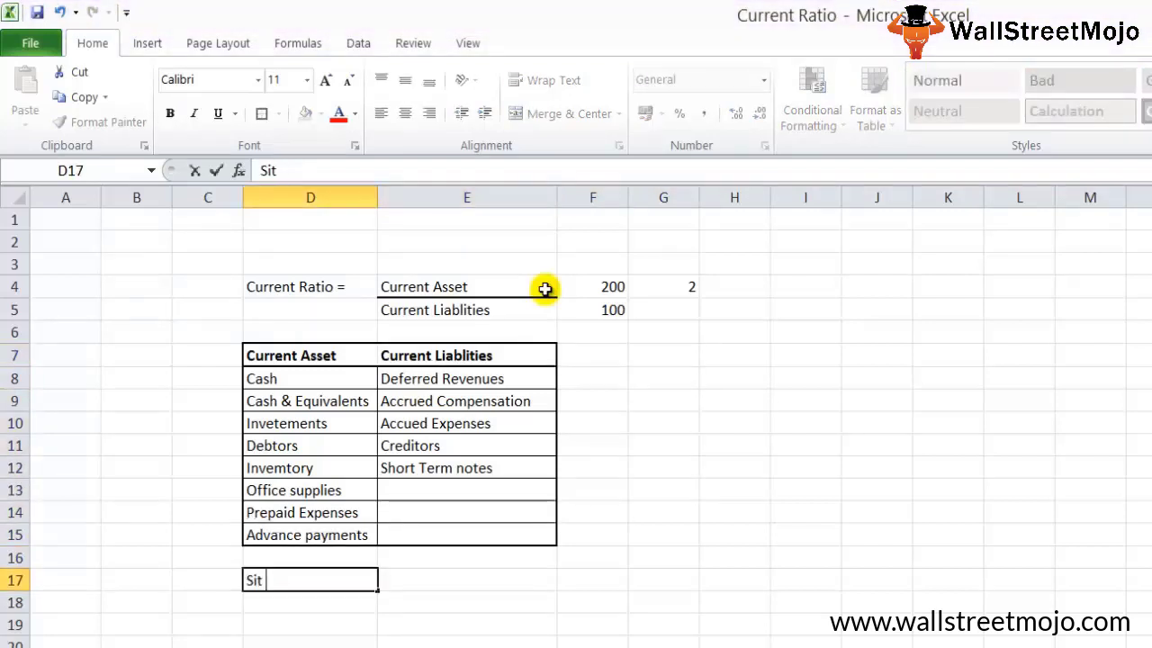
type("1")
key("Return")
Step: Enter the condition "CA > CL i.e >1" in E17 beside Sit 1
key("Up")
key("Right")
type("CA")
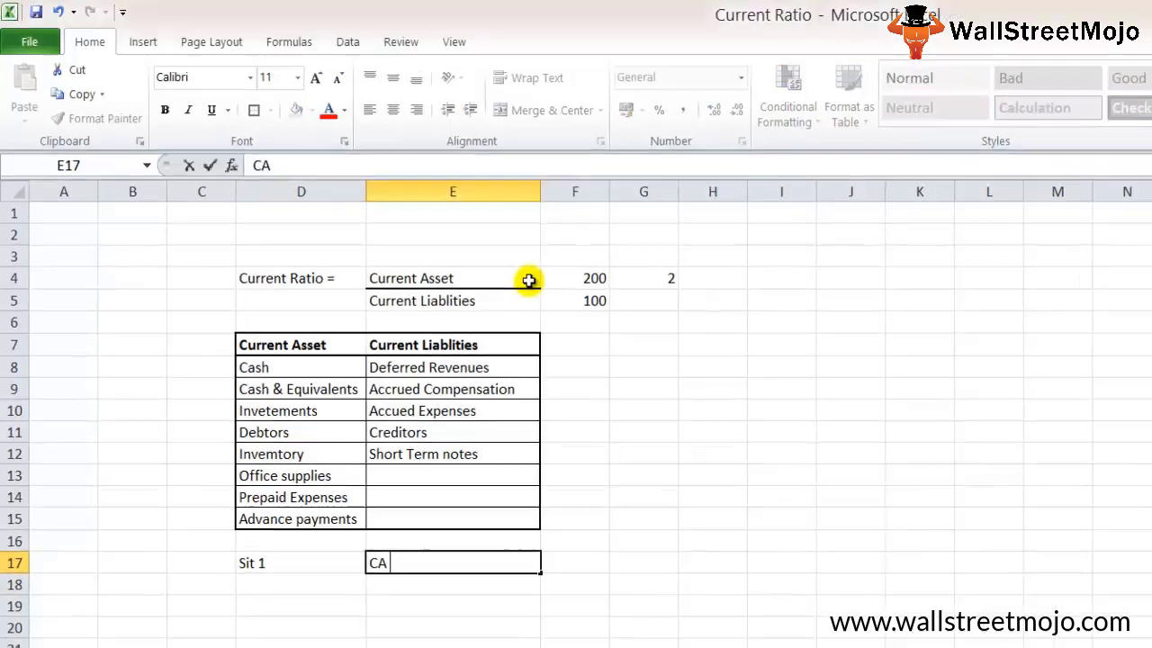
type(" > CL")
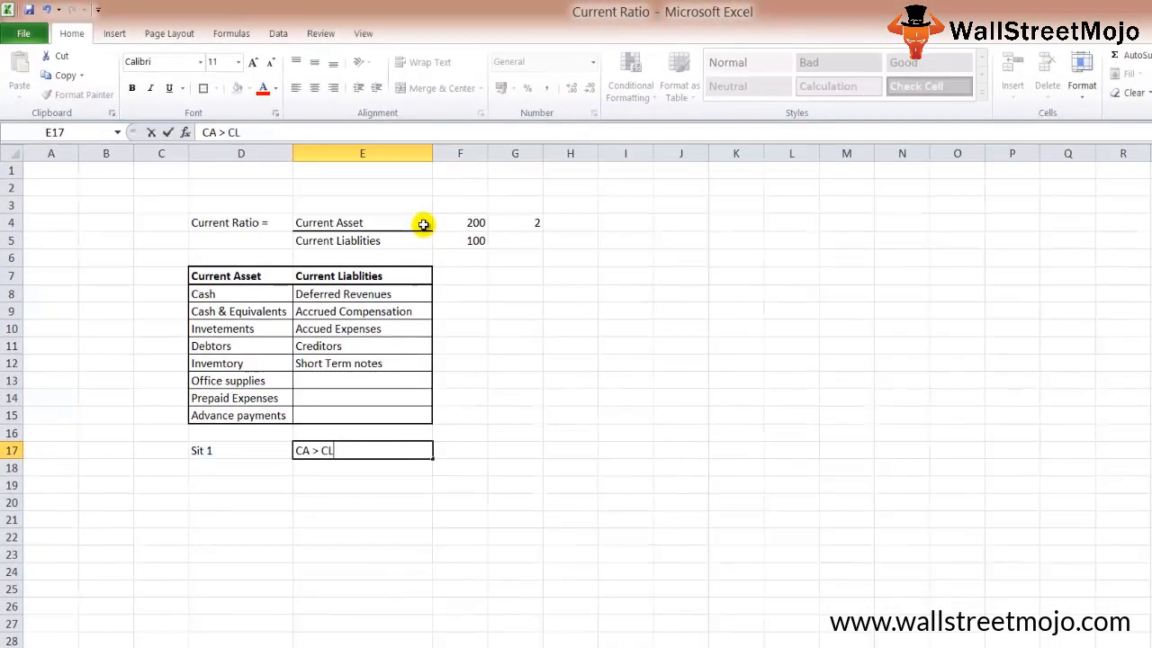
type(" i.")
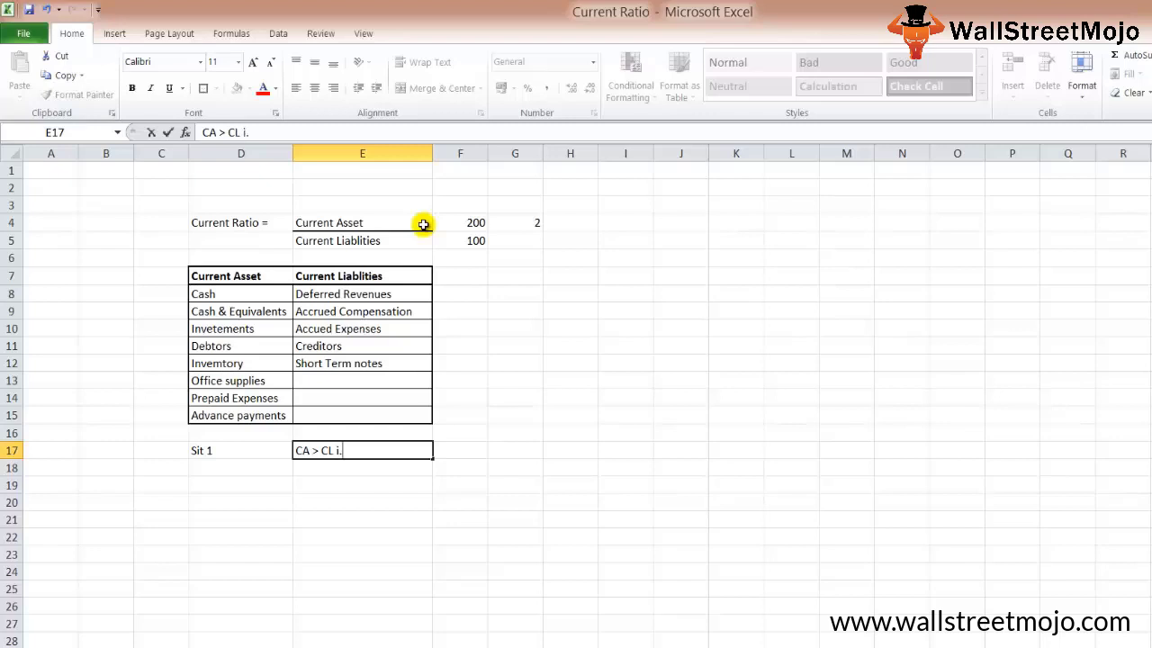
type("e >1")
key("Return")
Step: Enter the verdict "Good" in F17 for the first situation
key("Right")
key("Up")
type("Good")
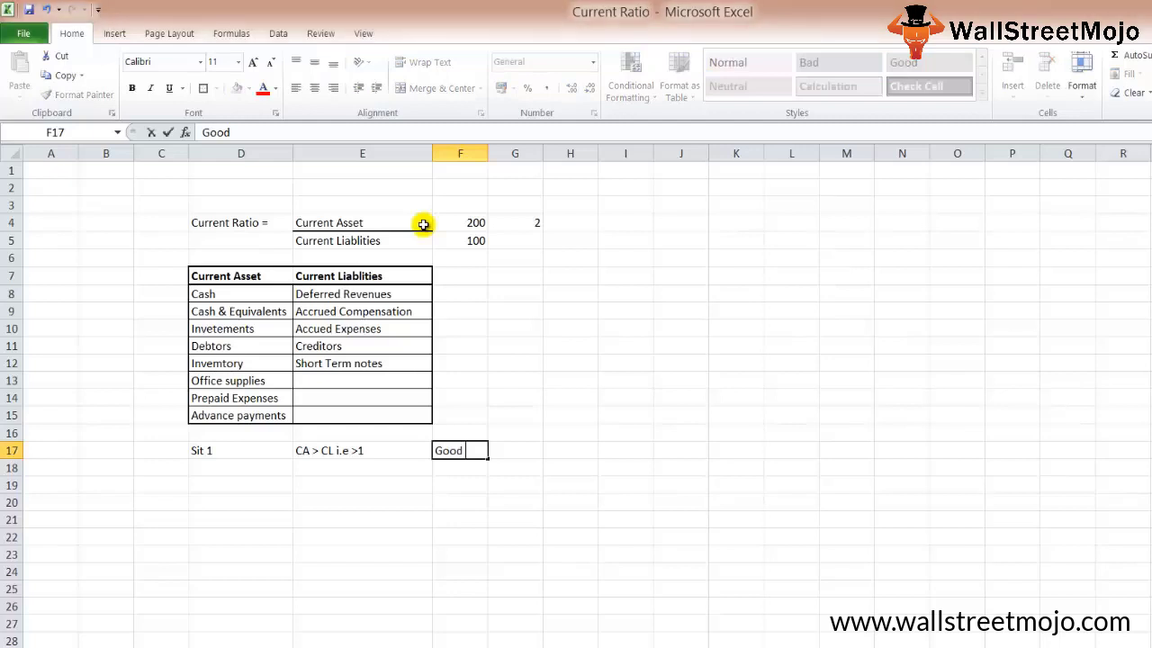
key("Left")
Step: Fill the Sit 1 label and its condition from D17 and E17 down into row 18
key("Left")
key("shift+Down")
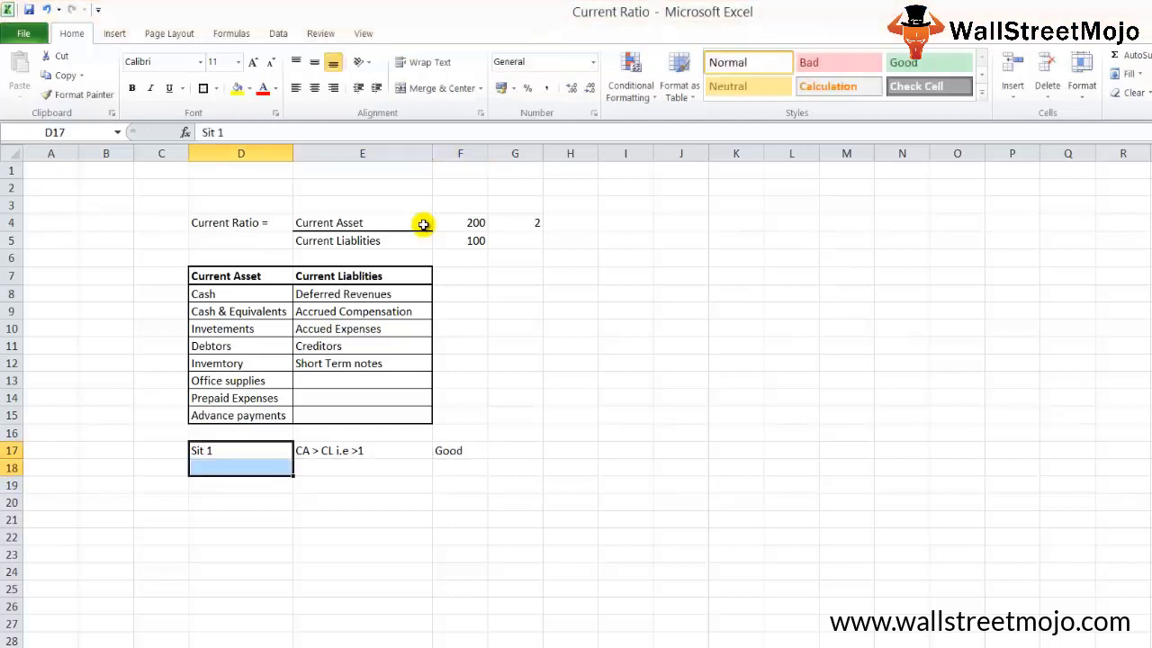
key("ctrl+d")
key("Right")
key("shift+Down")
key("ctrl+d")
Step: Edit the copied condition in E18 to read "CA = CL i.e =1"
key("Down")
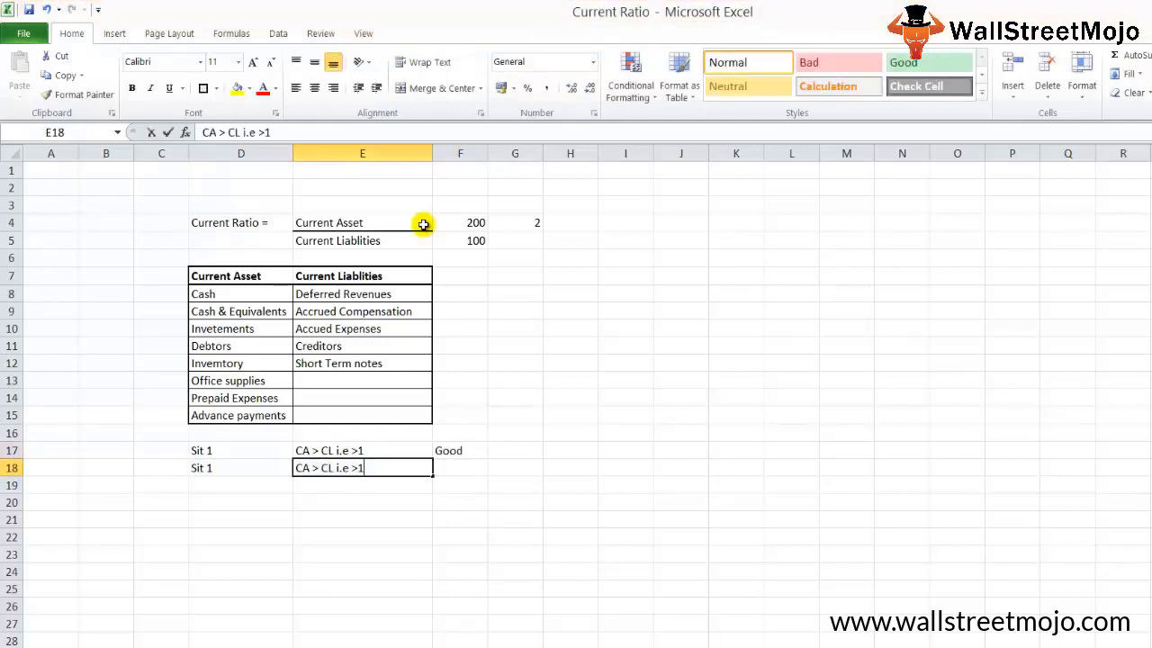
key("F2")
key("Left")
key("BackSpace")
key("BackSpace")
type("=")
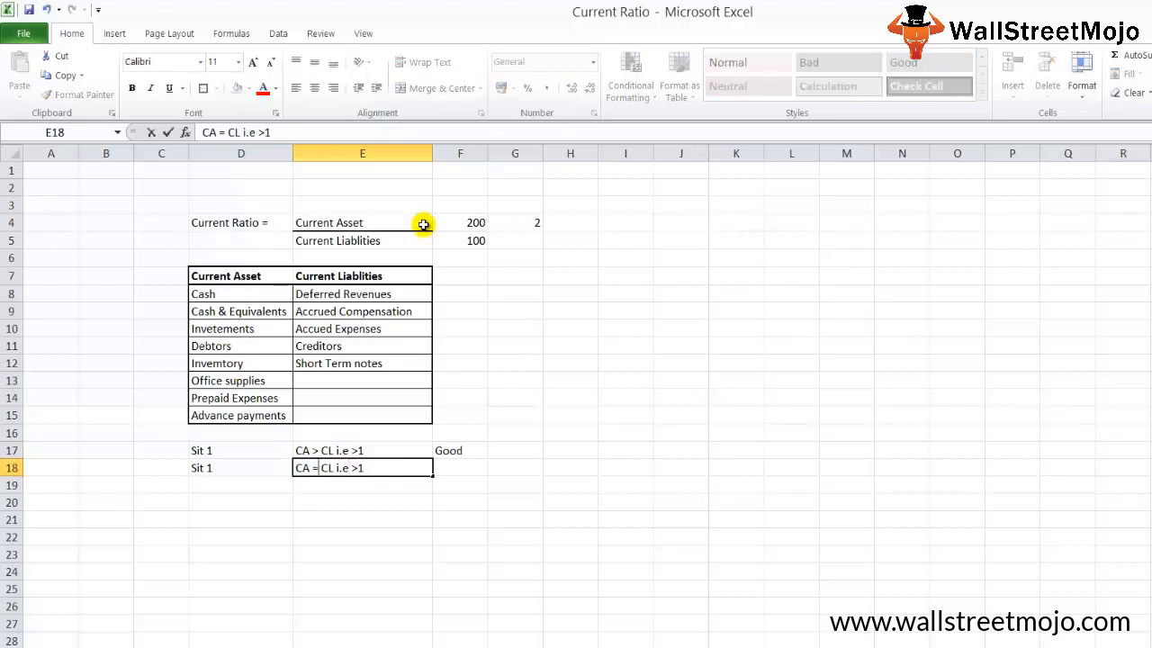
key("Right")
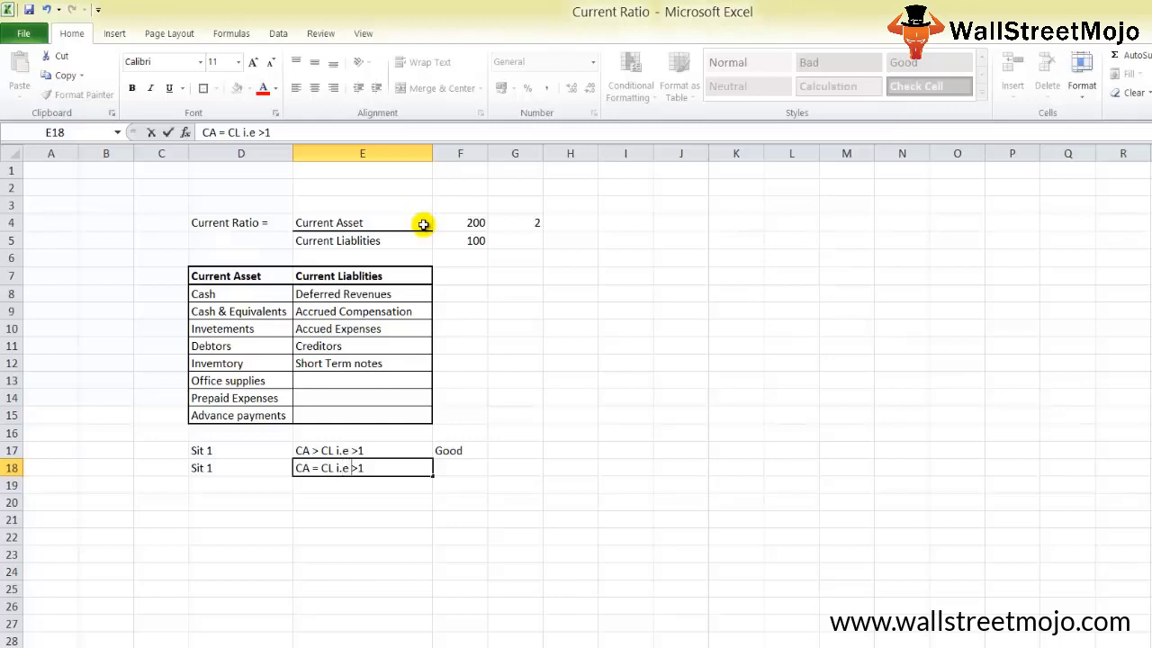
key("End")
key("BackSpace")
key("BackSpace")
type("=1")
key("Return")
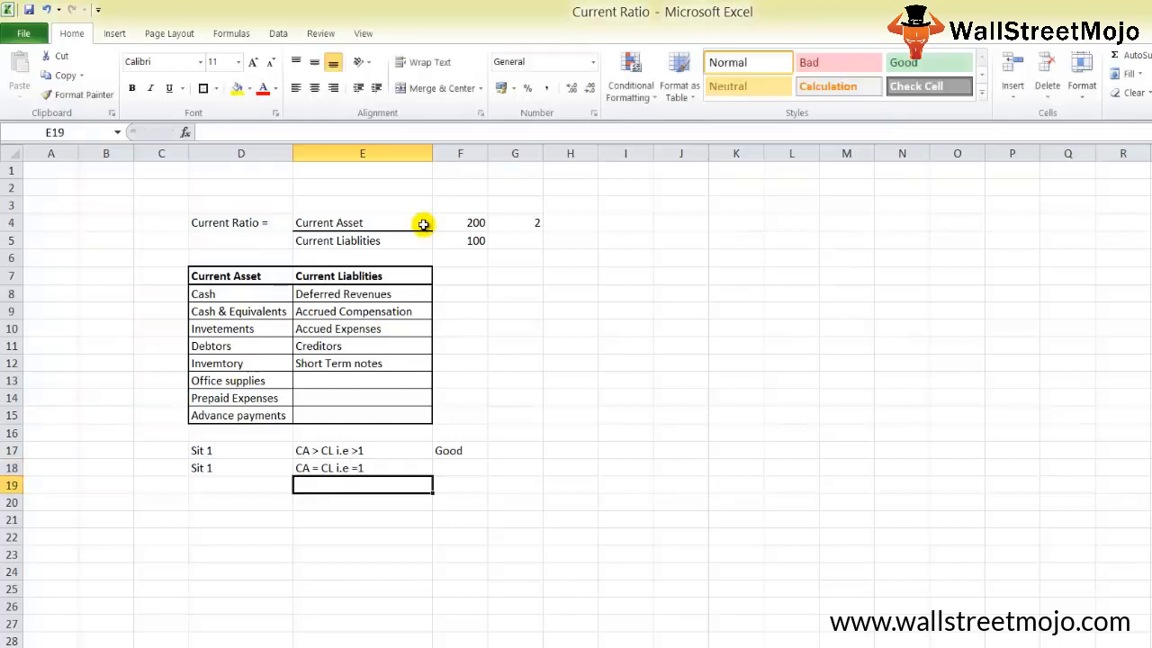
Step: Enter the verdict "indifffrent" in F18 for the equality condition
key("Up")
key("Right")
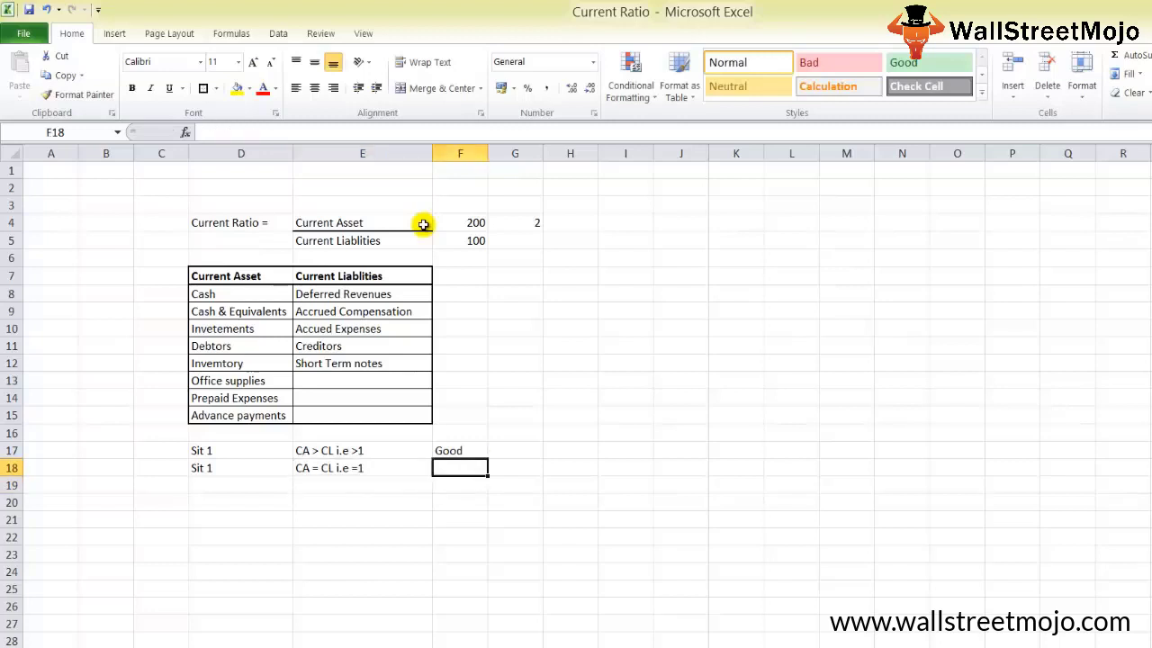
type("indifffrent")
key("Return")
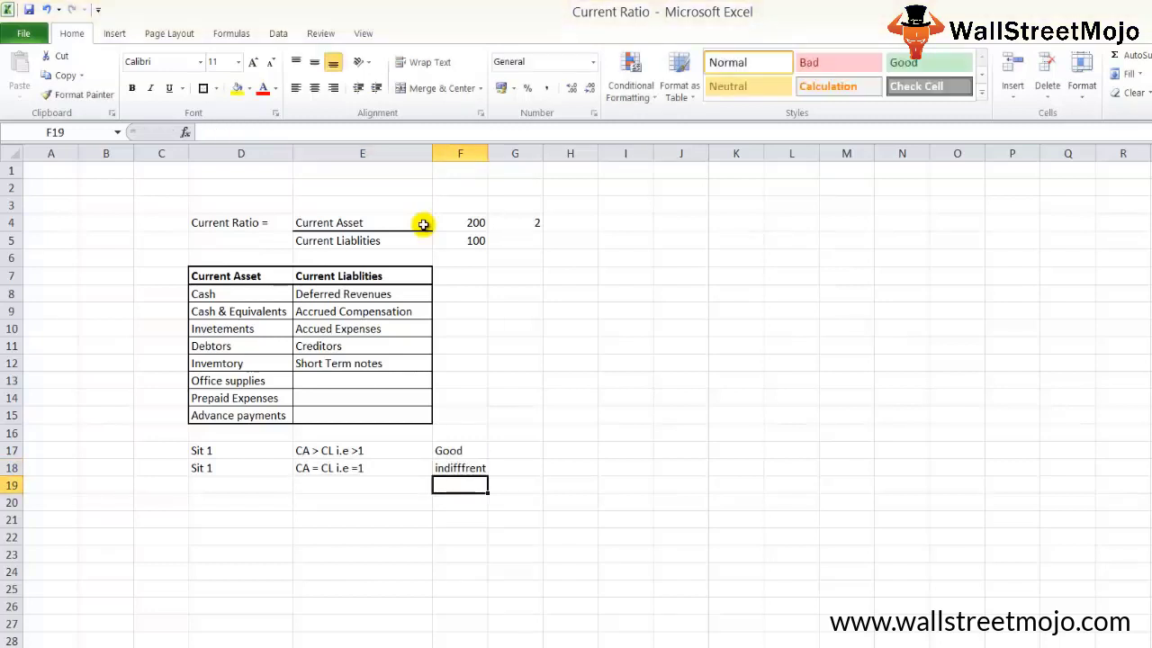
Step: Change the label in D18 to "Sit 2"
key("Up")
key("Left")
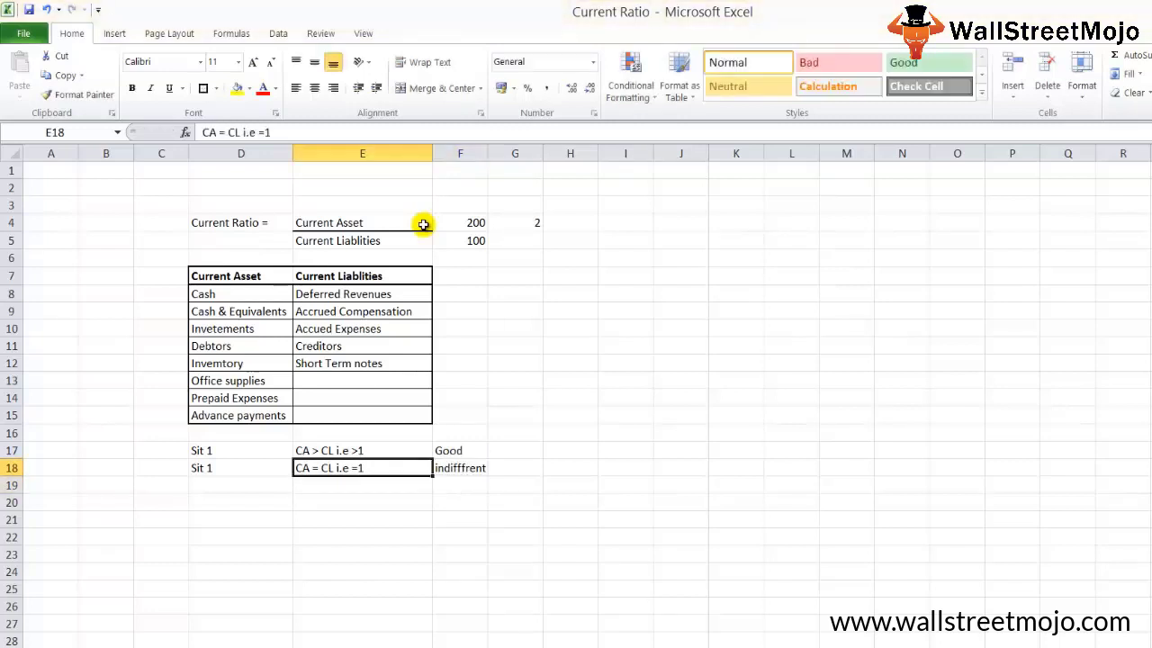
key("Left")
type("Sit")
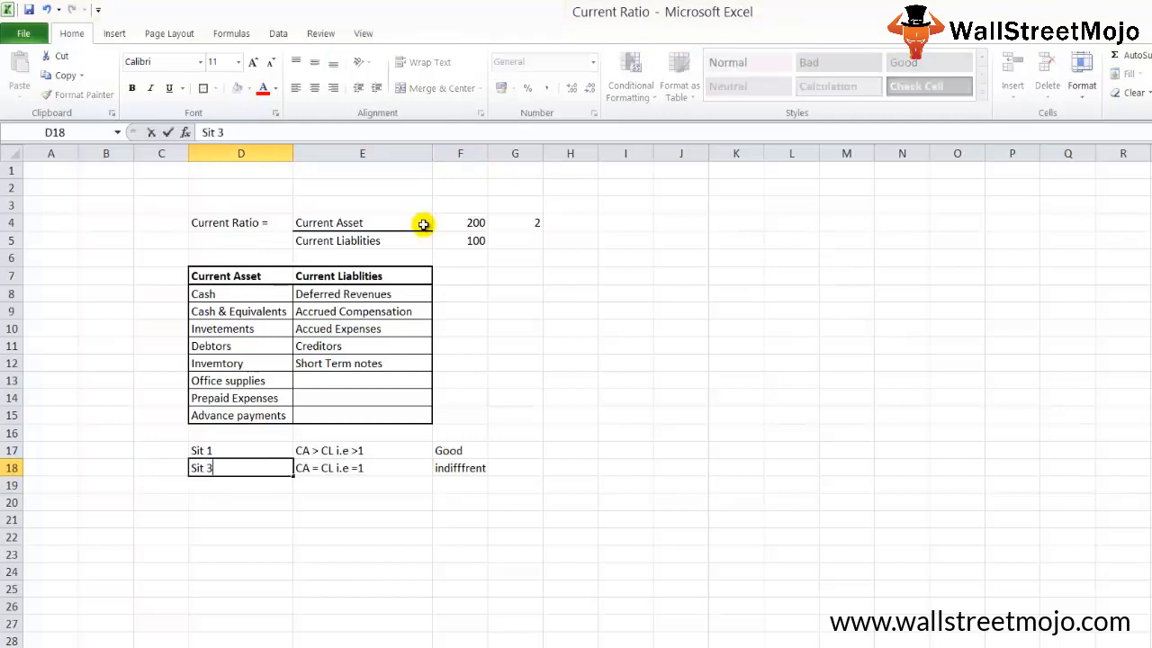
type(" 2")
key("Return")
Step: Fill the D18 label down into D19 and replace the copy with "Sit 3"
key("shift+Up")
key("ctrl+d")
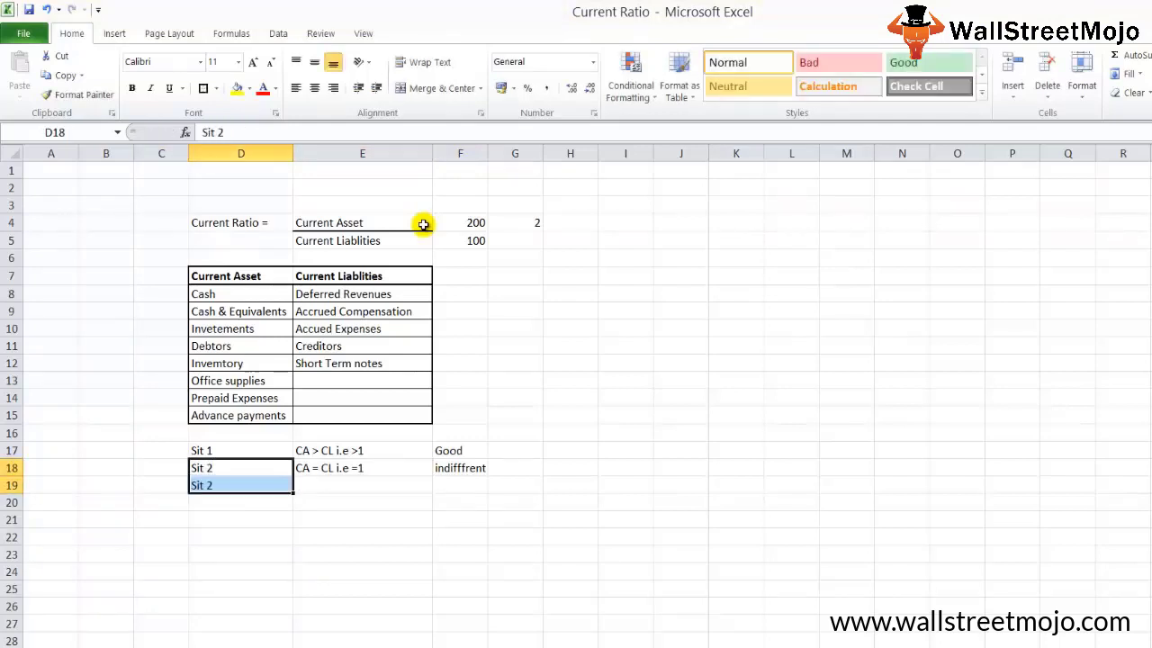
key("Down")
type("Sit 3")
key("Return")
Step: Fill the condition from E18 down into E19 beside Sit 3
key("Up")
key("Right")
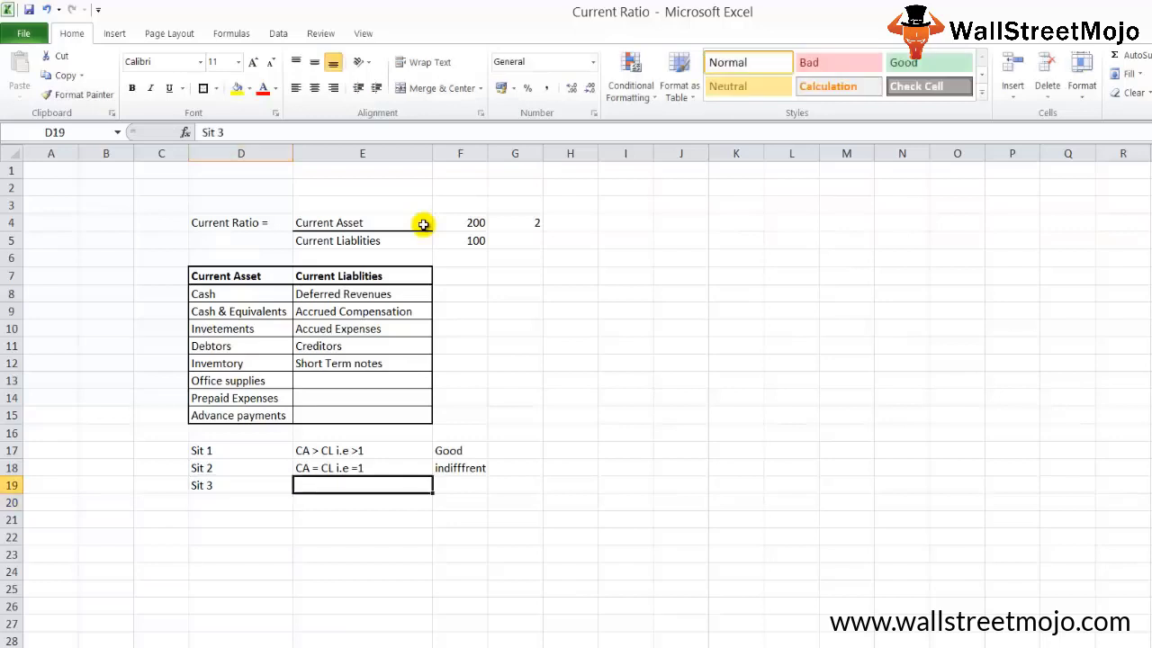
key("Up")
key("shift+Down")
key("ctrl+d")
Step: Edit the copied condition in E19 to read "CA < CL i.e <1"
key("Down")
key("F2")
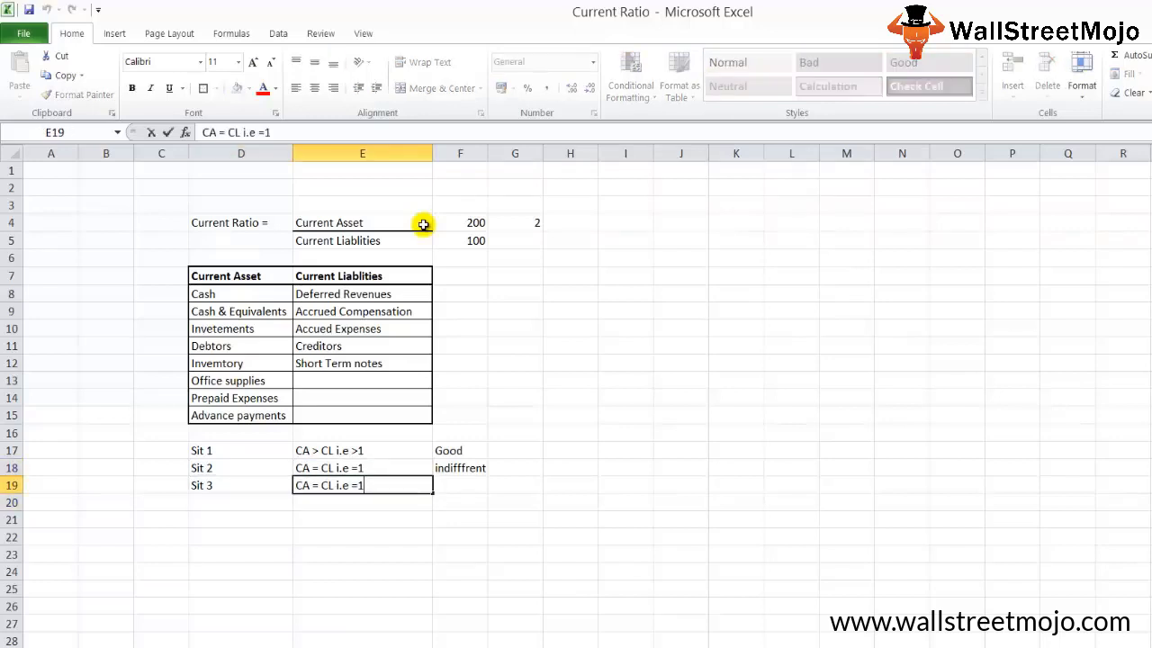
key("Left")
key("Left")
key("Left")
key("Left")
key("Left")
key("BackSpace")
key("BackSpace")
type("<")
key("Right")
key("Right")
key("Right")
key("Right")
key("Right")
key("BackSpace")
type("<")
key("ctrl+Return")
Step: Enter the verdict "Bad" in F19 for the third situation
key("Right")
key("Up")
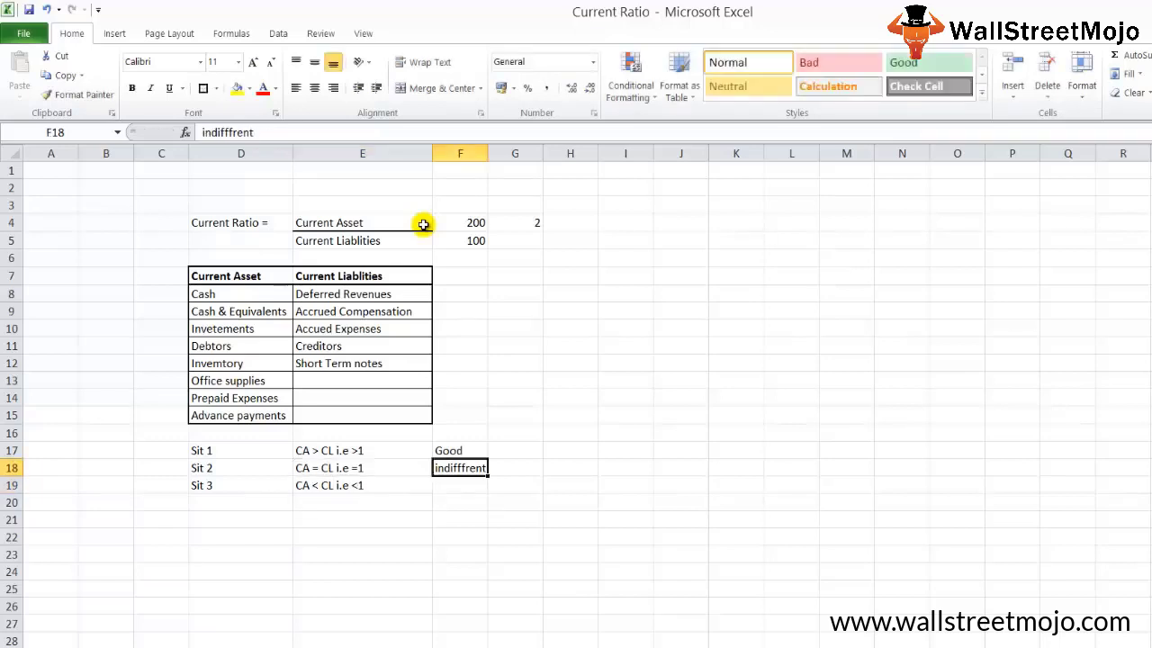
key("Down")
type("Bad")
key("Return")
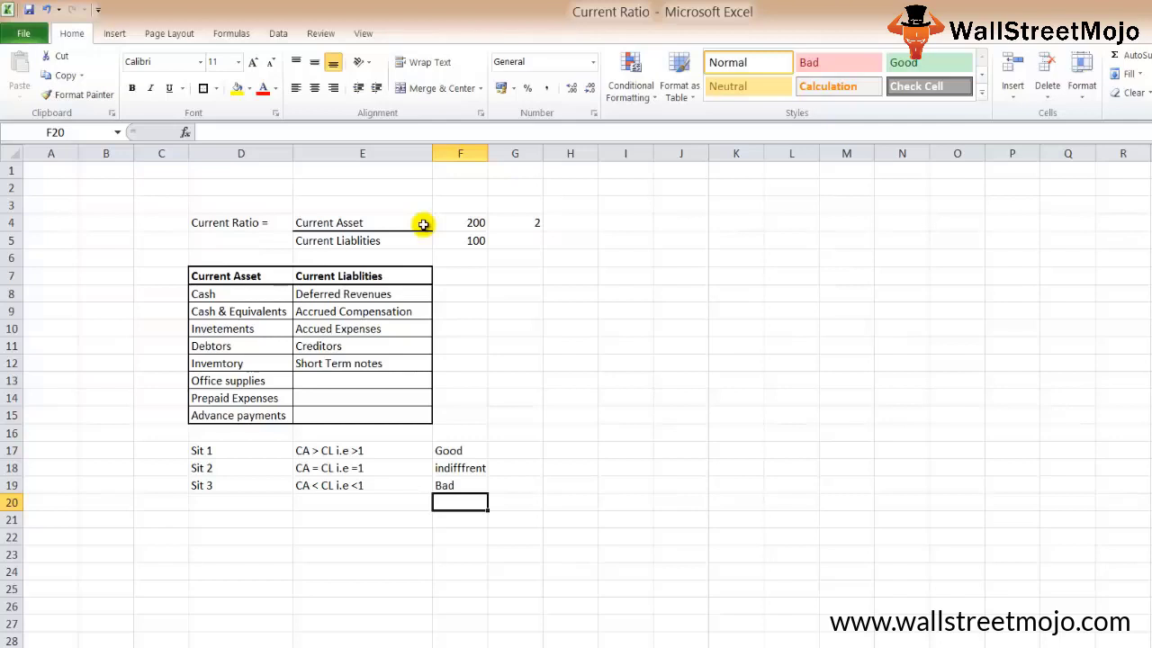
Step: Switch to the next, blank worksheet and enter the row labels CA, CL and CR in B4:B6
key("ctrl+Page_Down")
key("Down")
key("Down")
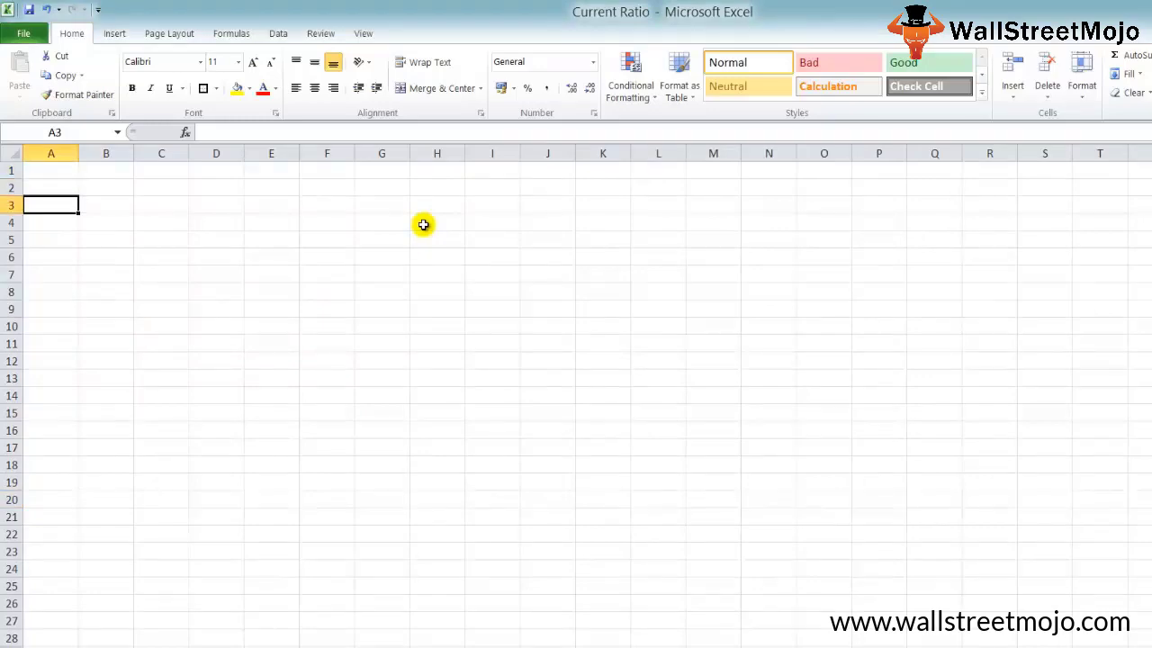
key("Down")
key("Down")
key("Up")
key("Right")
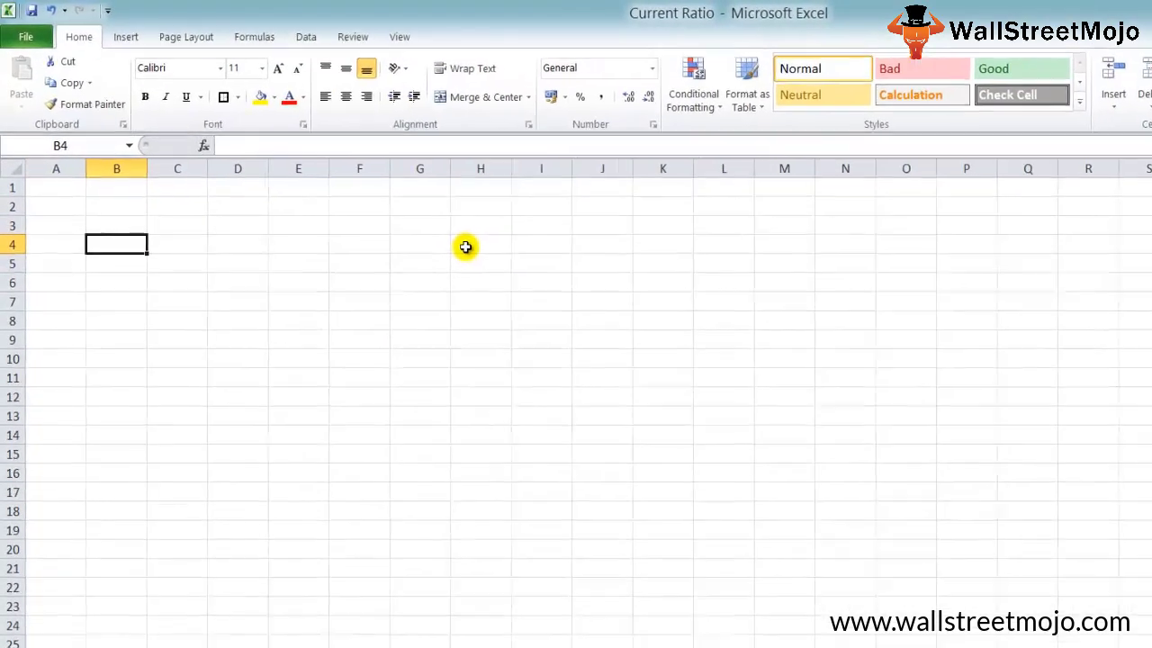
type("CA")
key("Return")
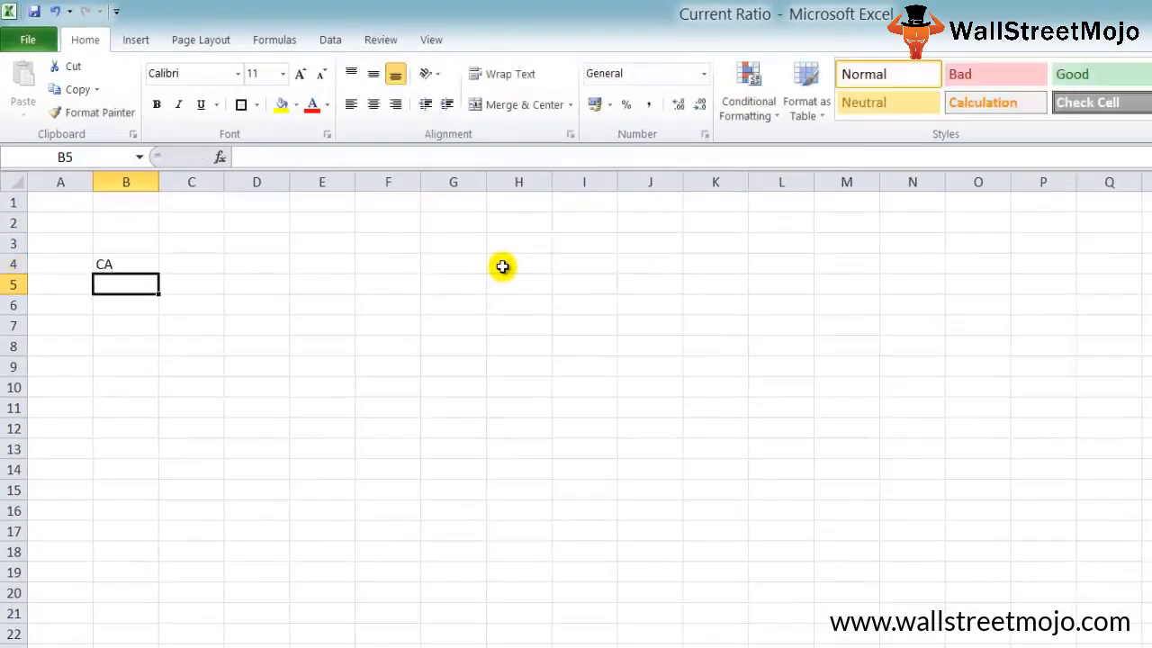
type("CL")
key("Return")
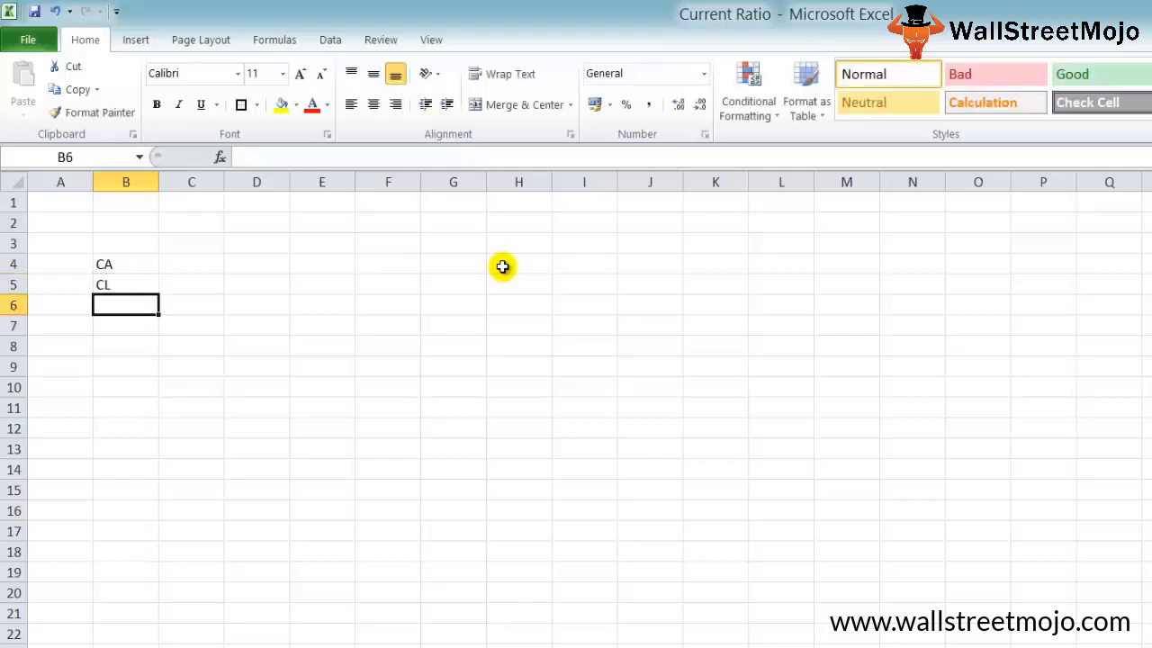
type("CR")
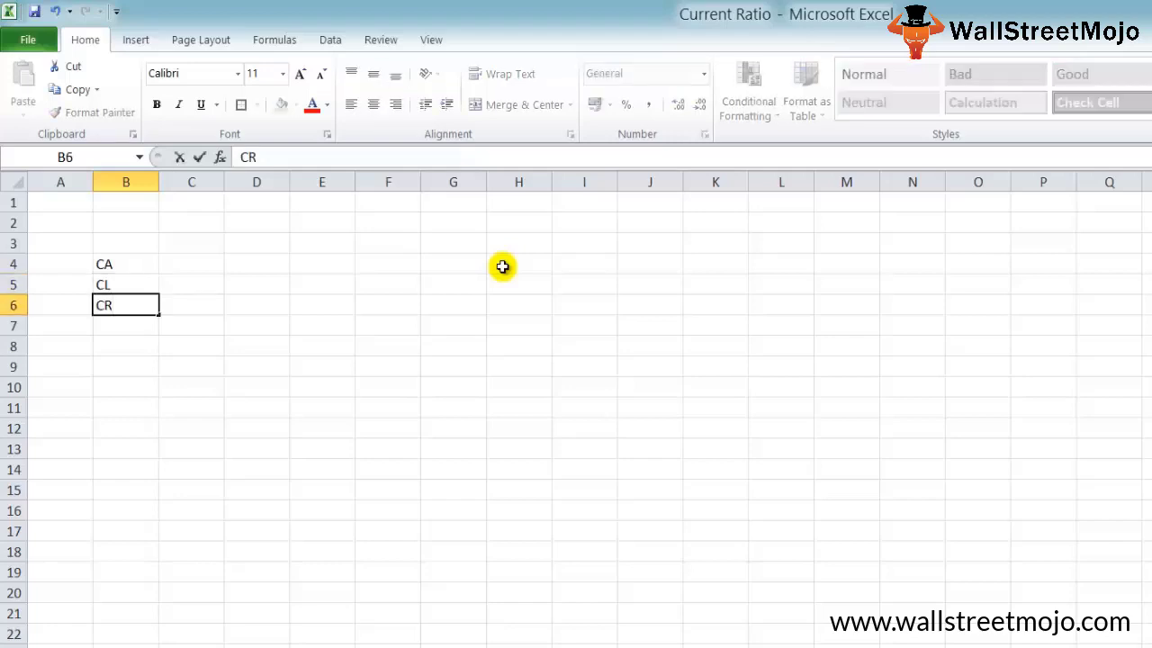
key("Return")
Step: Enter the column headings A, B and C in C3:E3 above the row labels
key("Up")
key("Up")
key("Up")
key("Right")
key("Up")
type("A")
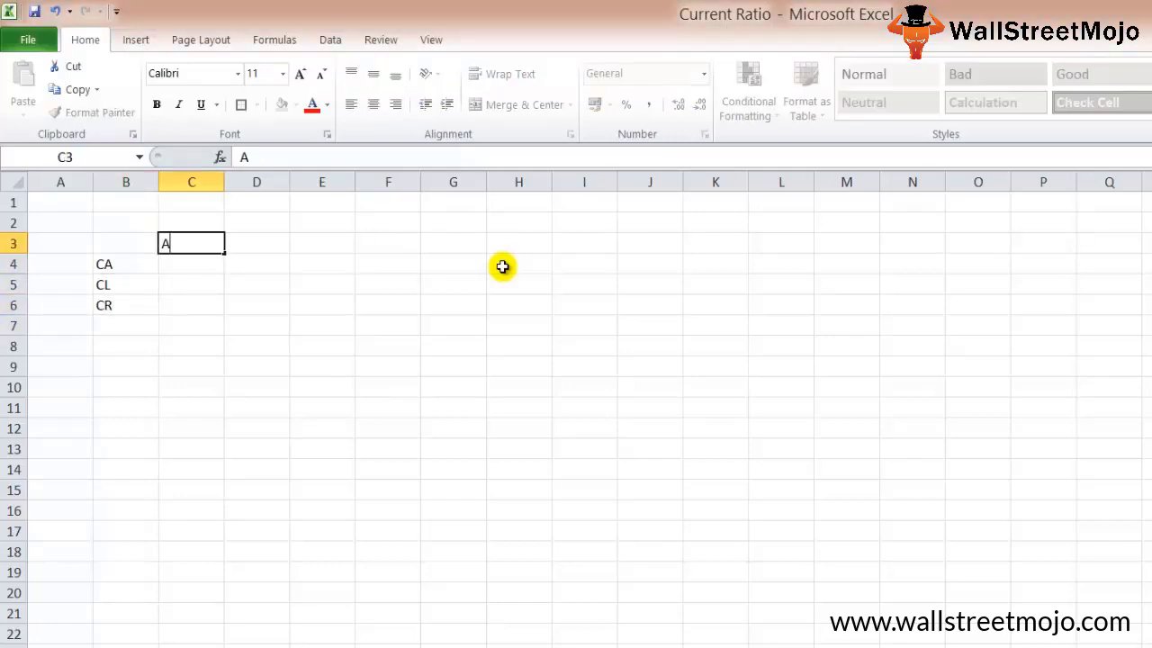
key("Tab")
type("B")
key("Tab")
type("C")
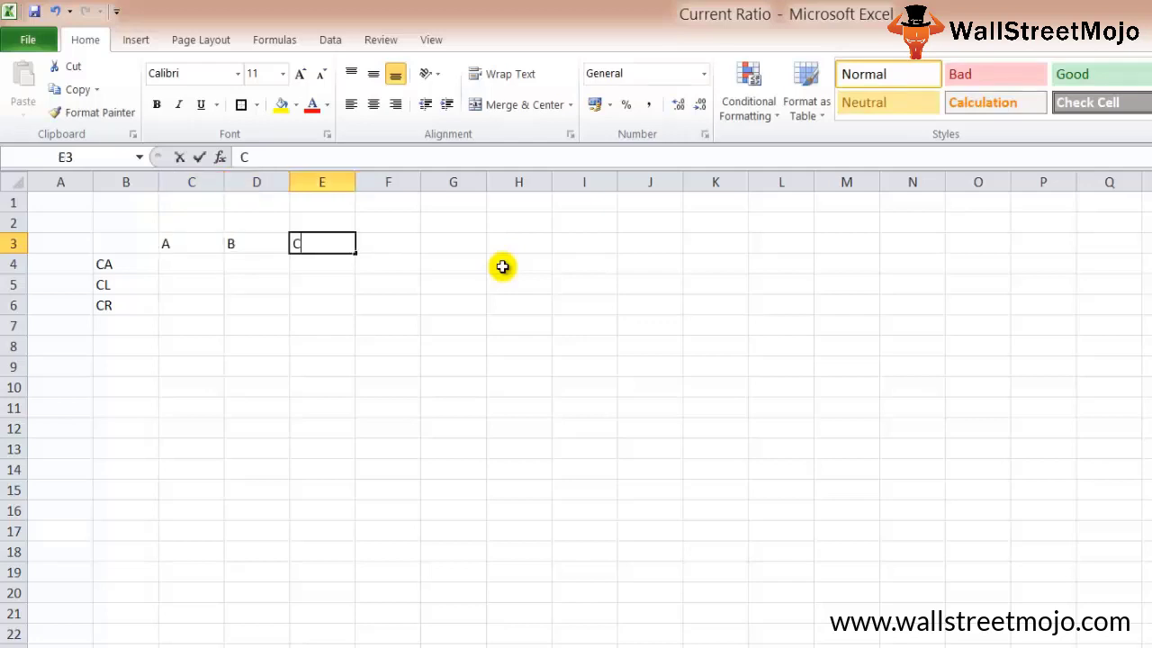
key("Return")
Step: Enter 300 as CA in C4 and 200 as CL in C5 for column A
key("Left")
key("Left")
key("Down")
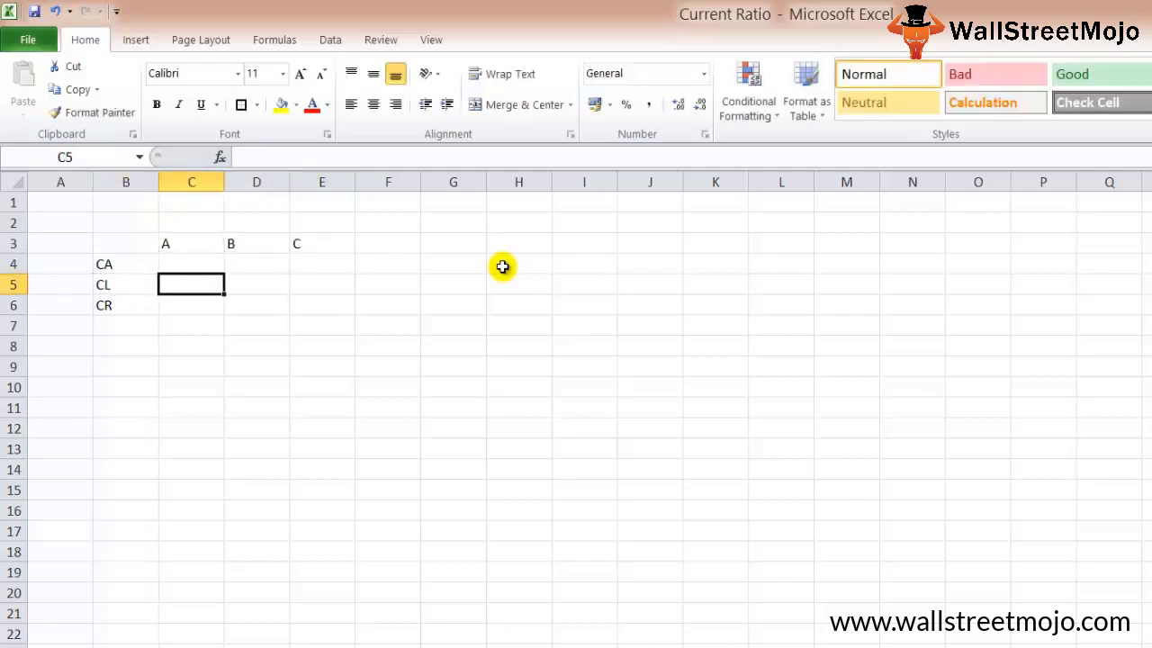
key("Up")
type("300")
key("Return")
type("200")
key("Up")
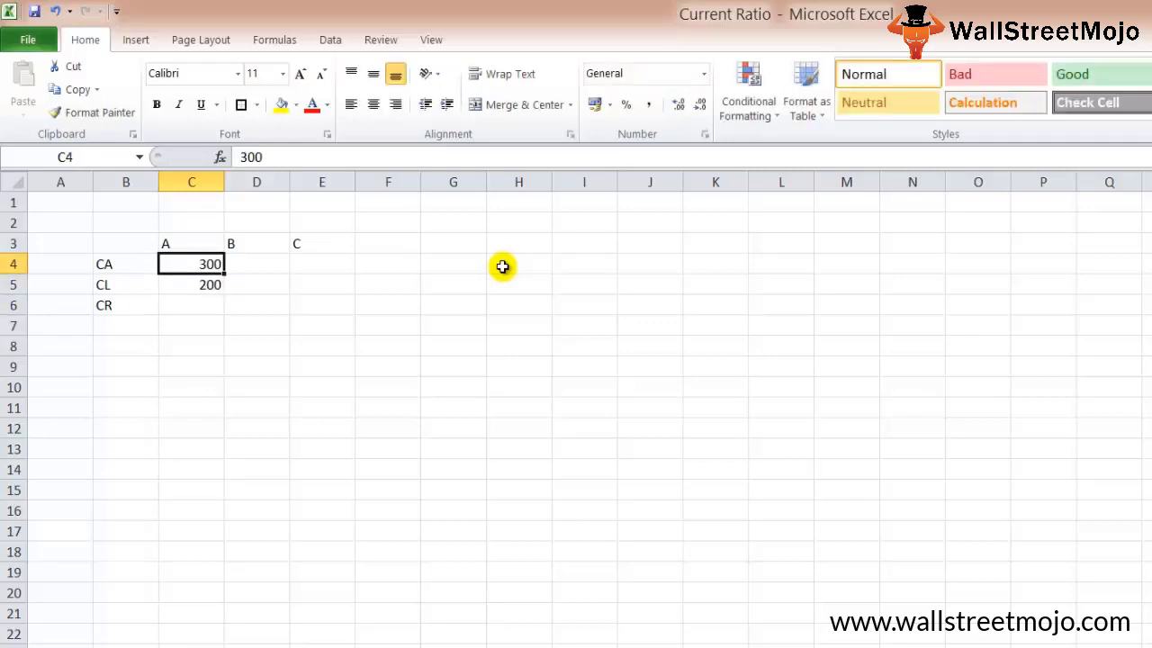
Step: Enter 160 as CA in D4 and 110 as CL in D5 for column B
key("Right")
type("160")
key("Return")
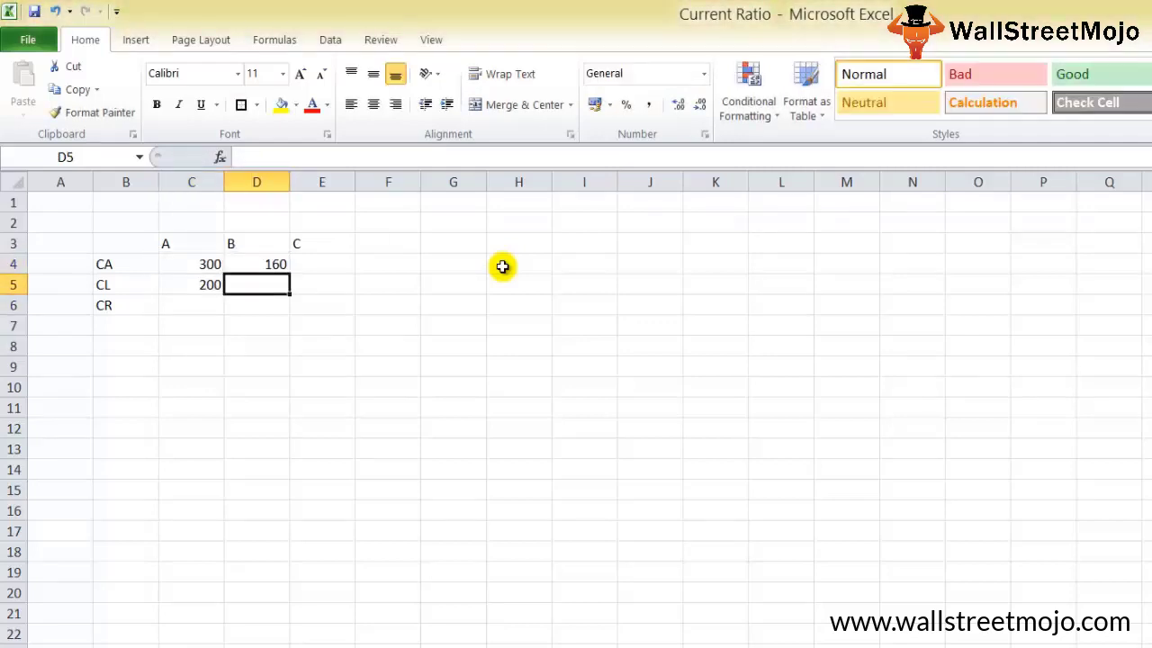
type("110")
key("Return")
key("Up")
key("Right")
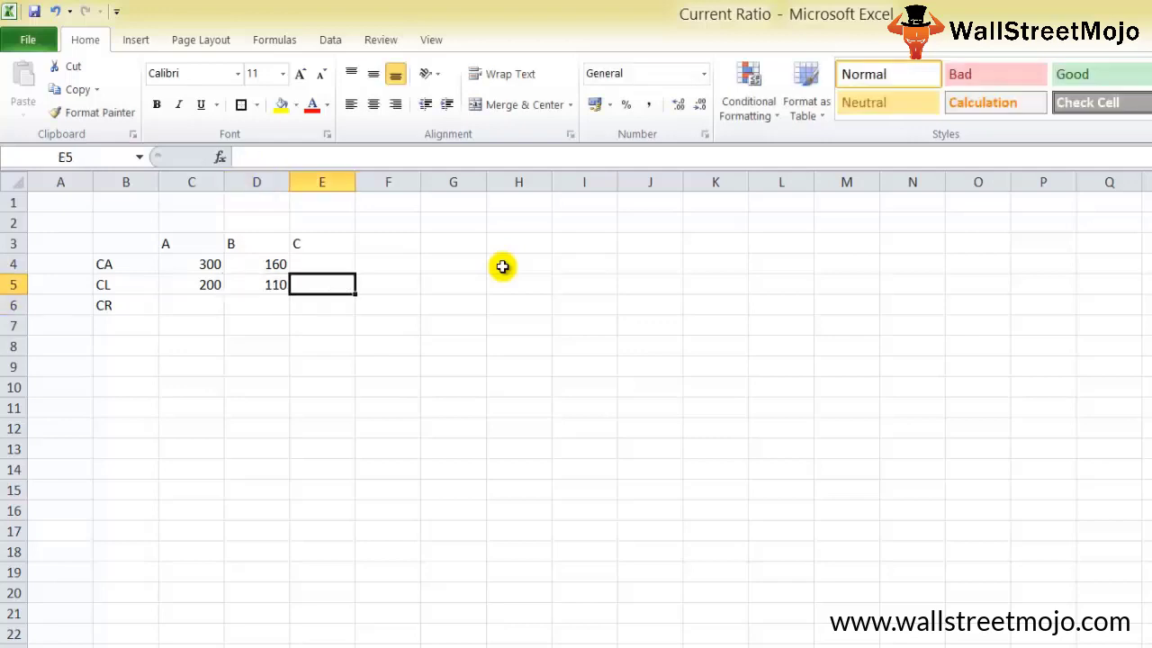
Step: Enter 400 as CA in E4 and 180 as CL in E5 for column C
key("Up")
key("Up")
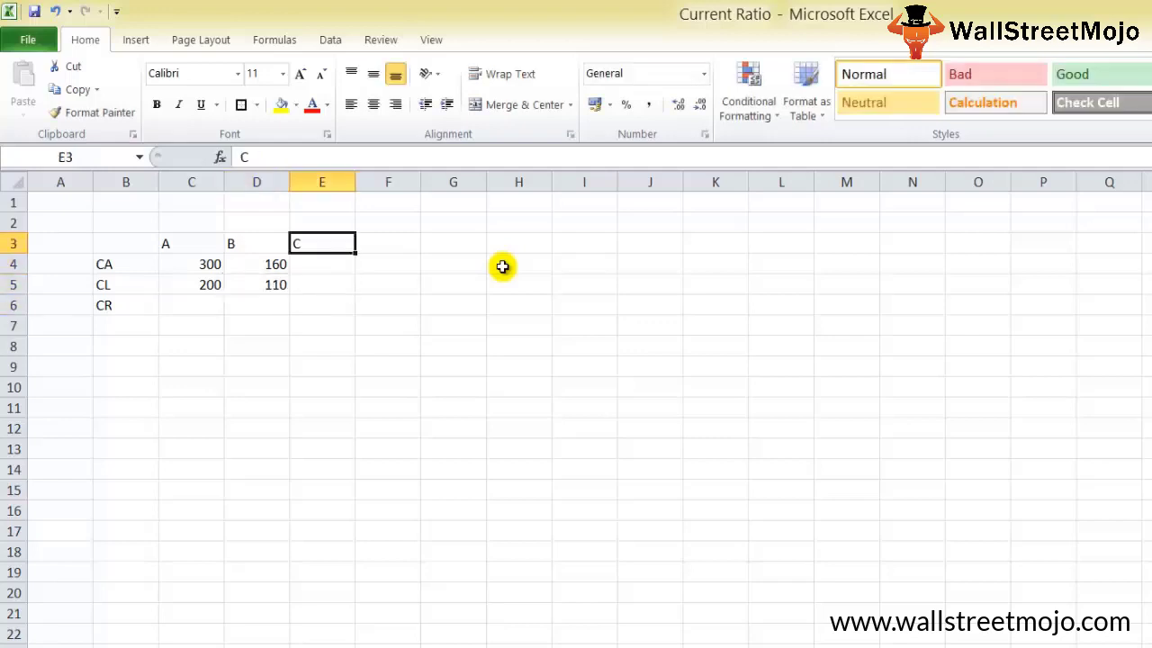
key("Down")
type("400")
key("Return")
type("180")
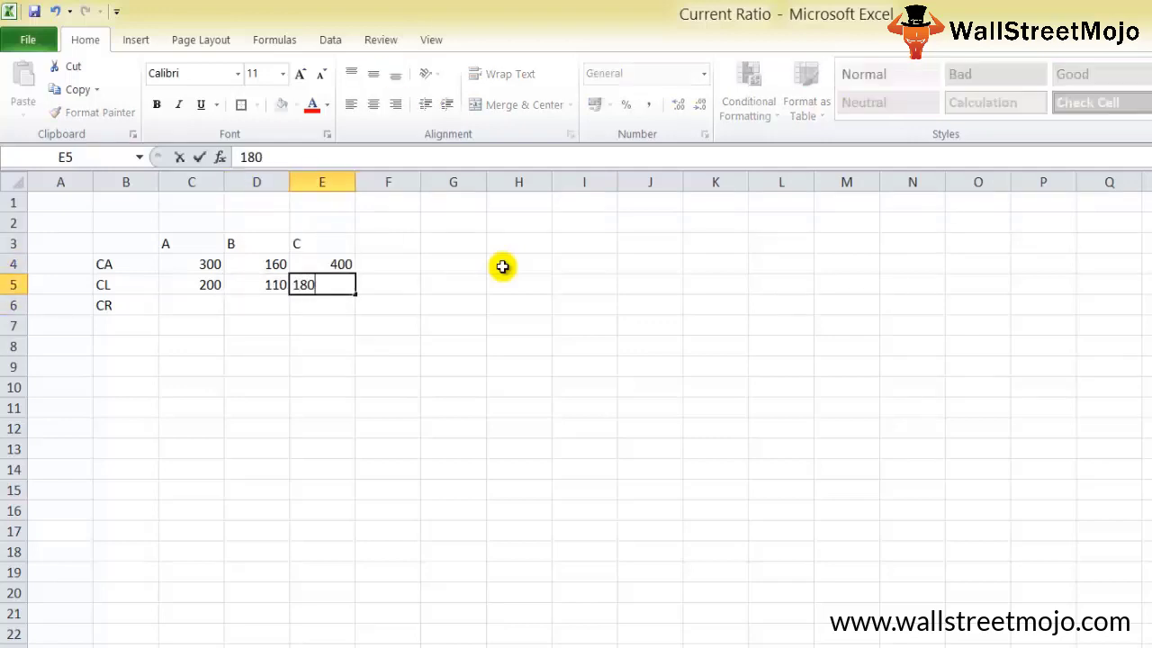
key("Return")
Step: Calculate the current ratio for column A in C6 with the formula =C4/C5
key("Left")
key("Left")
type("=")
key("Up")
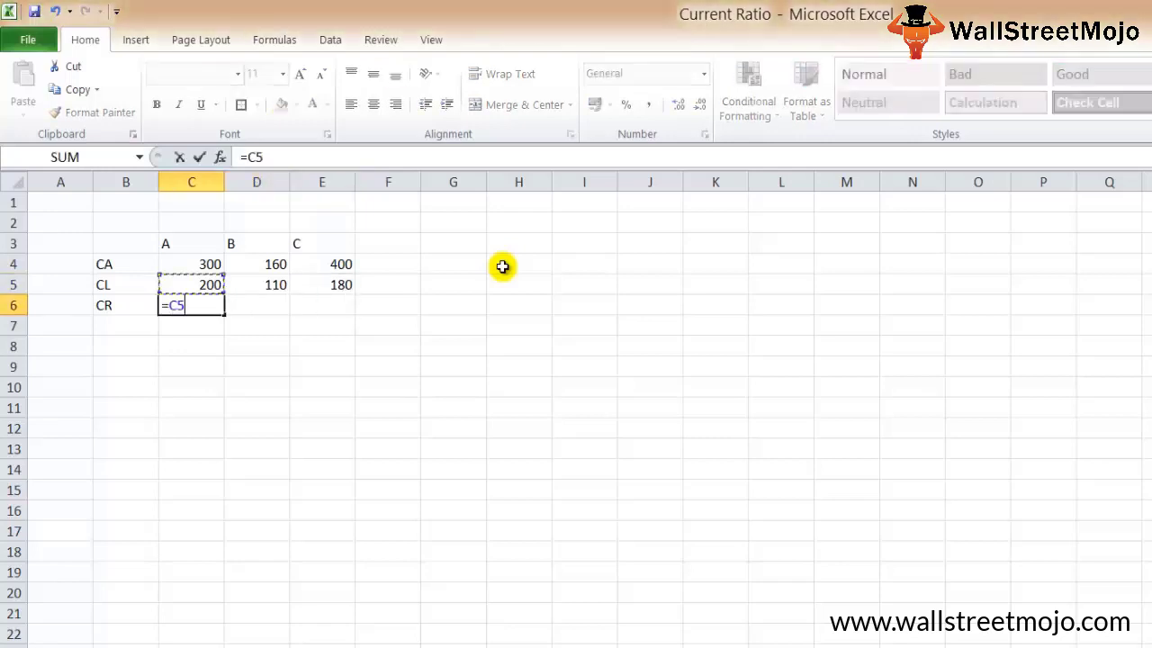
key("Up")
type("/")
key("Up")
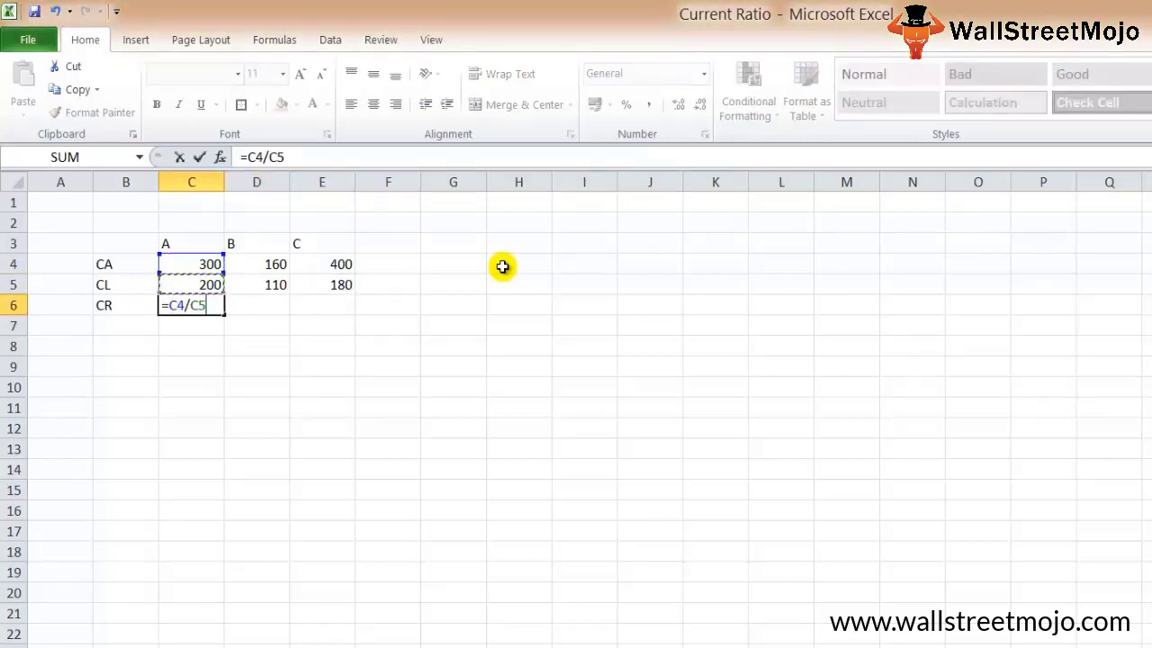
key("ctrl+Return")
Step: Fill the CR formula from C6 across to D6 and E6 for columns B and C
key("shift+Right")
key("shift+Right")
key("ctrl+r")
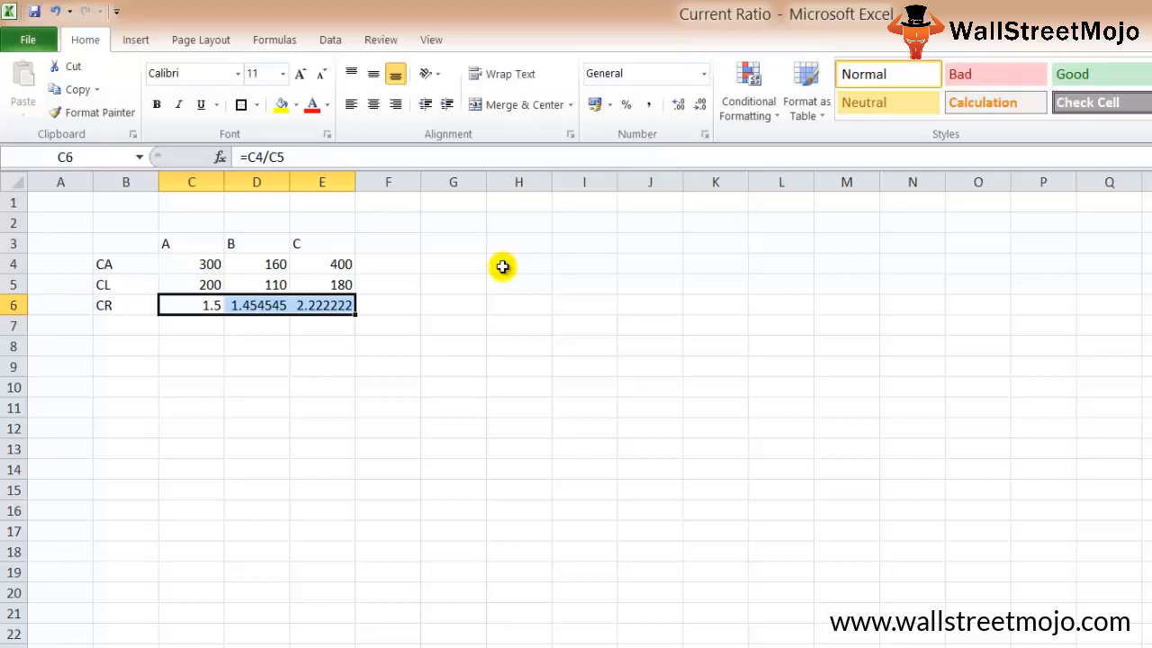
Step: Format the CR values in C6:E6 as numbers with two decimal places
key("shift+Left")
key("shift+Left")
key("shift+Right")
key("shift+Right")
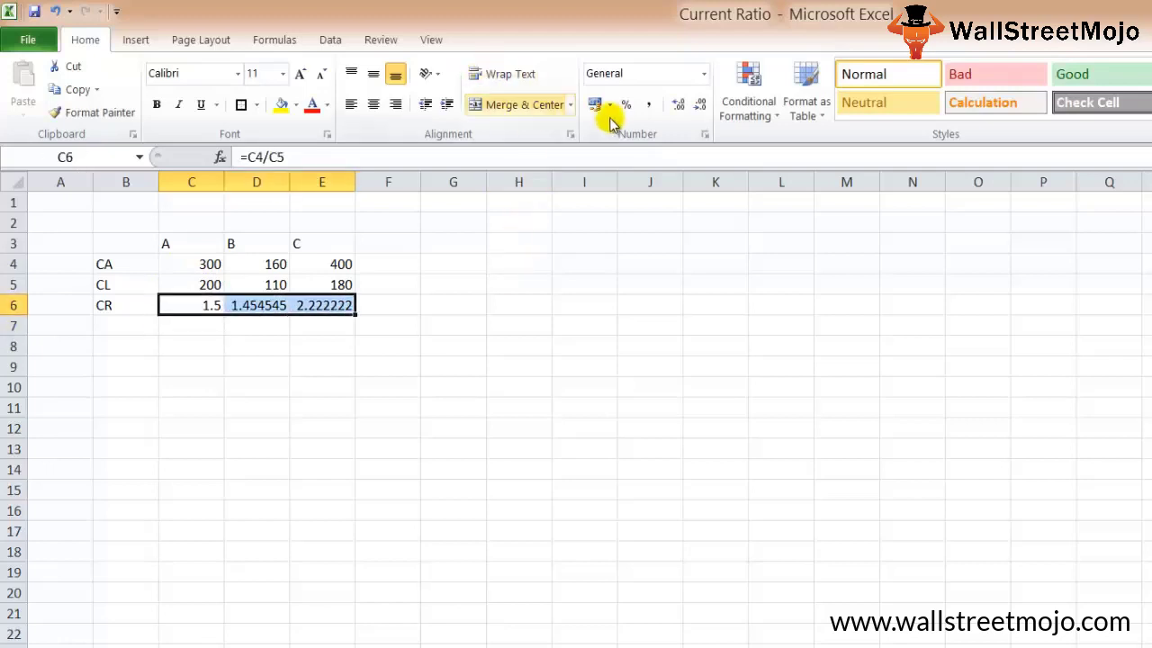
left_click(701, 106)
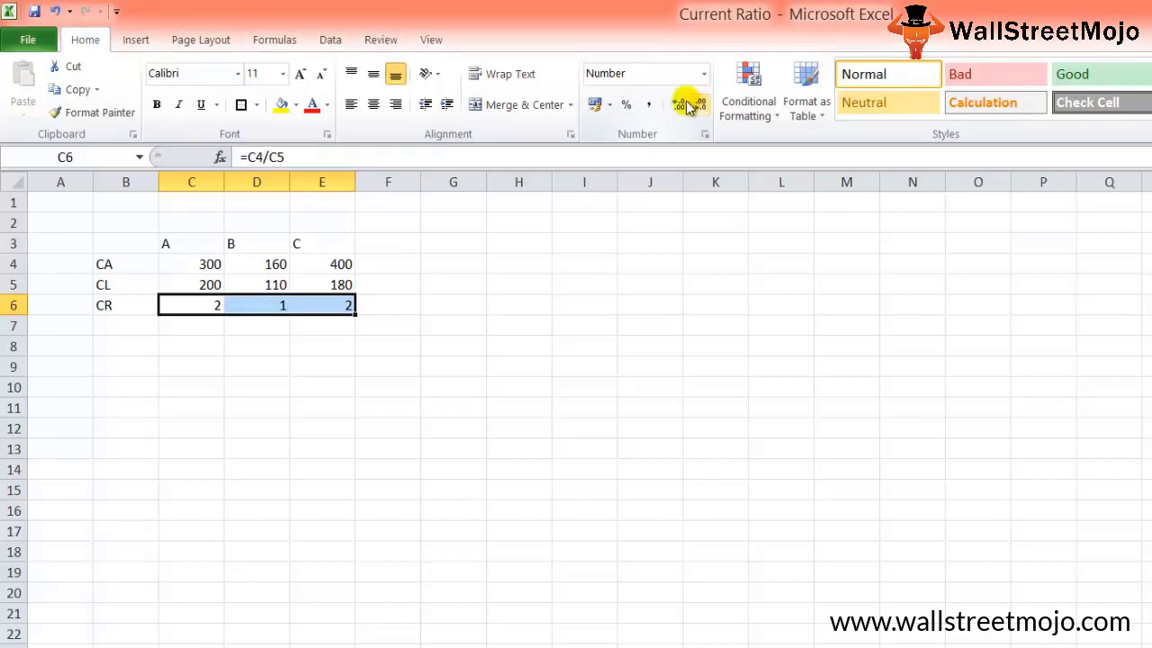
double_click(677, 105)
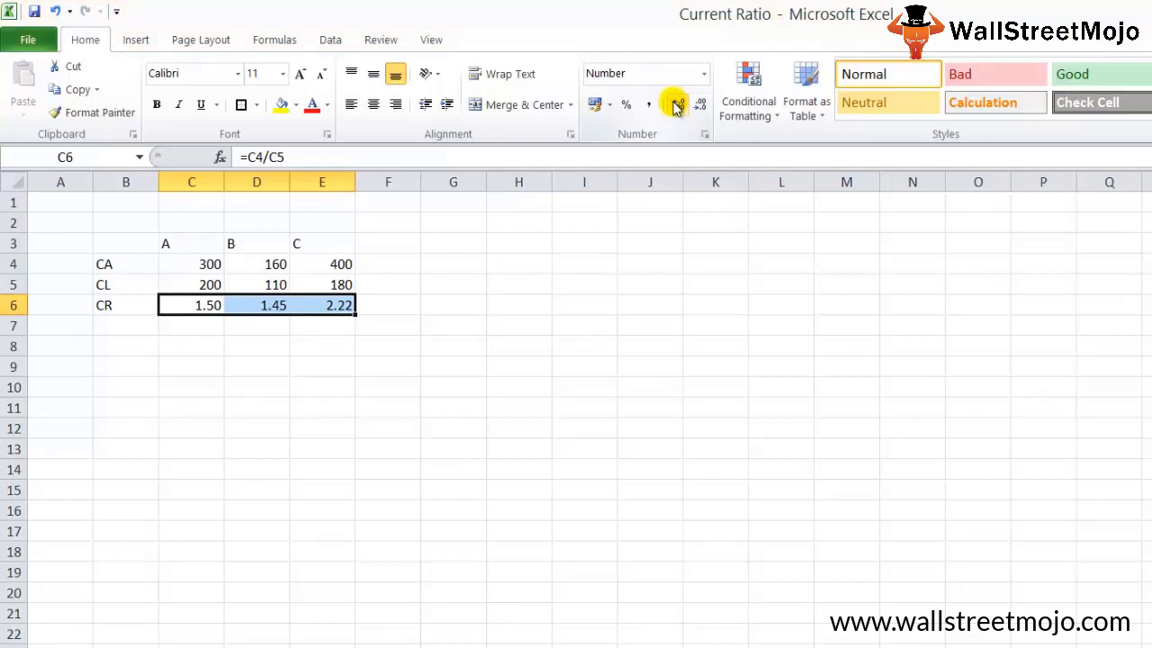
left_click(516, 232)
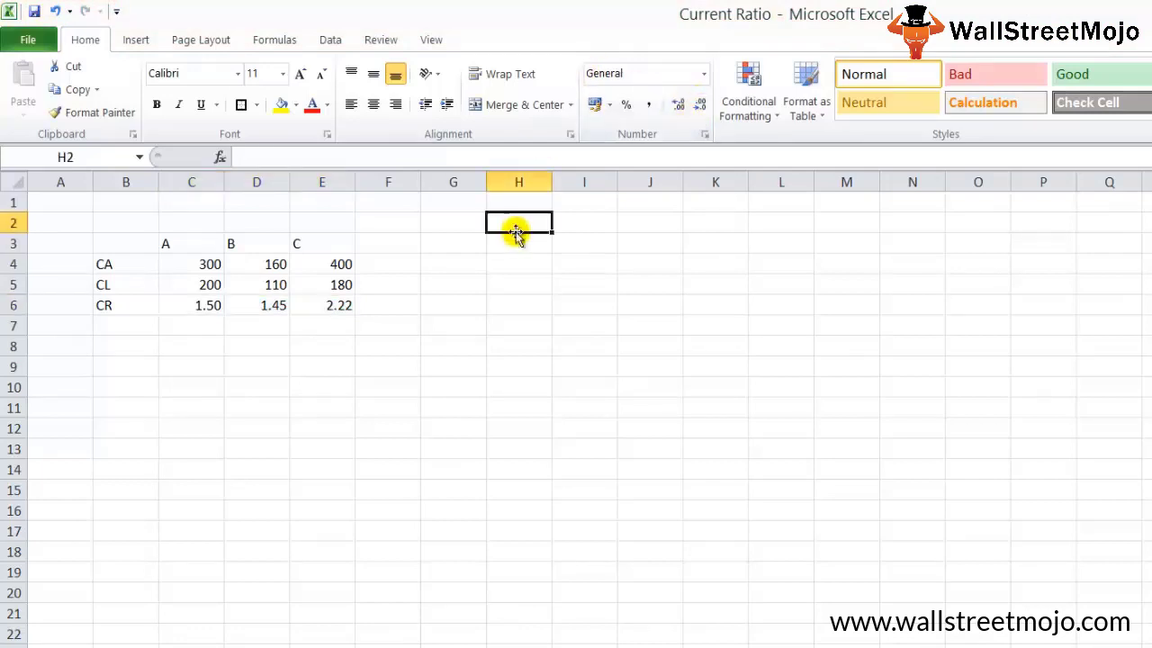
Step: Examine the current ratio of column C in E6
key("Left")
key("Left")
key("Down")
key("Down")
key("Down")
key("Left")
key("Down")
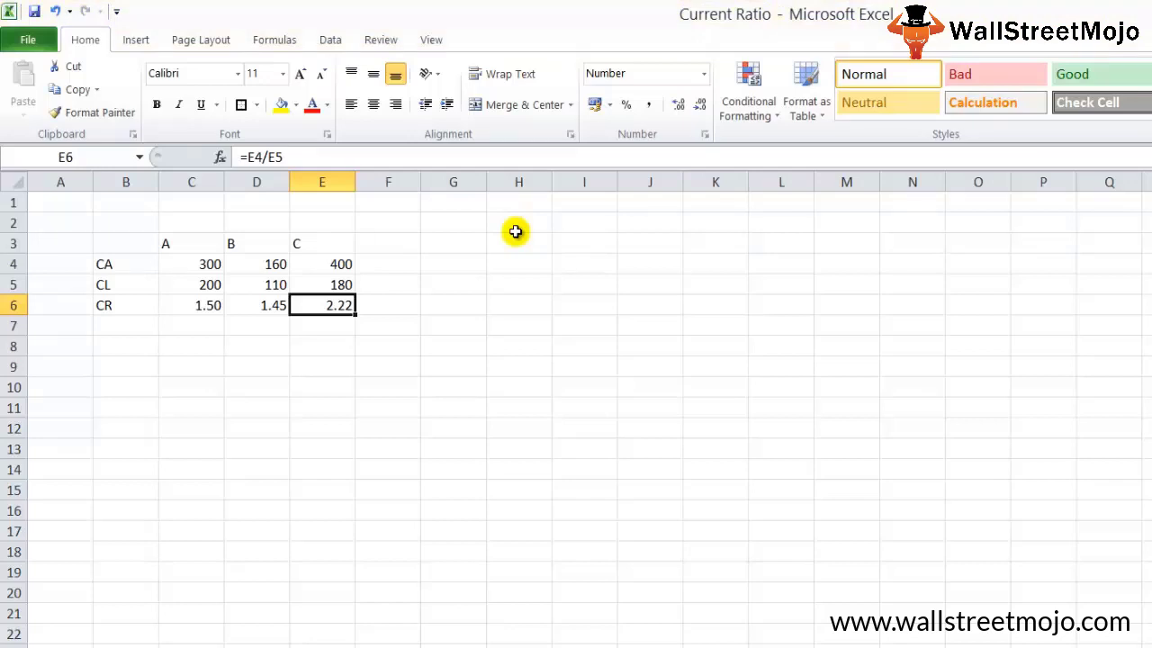
key("Down")
key("Down")
key("Down")
key("Down")
key("Down")
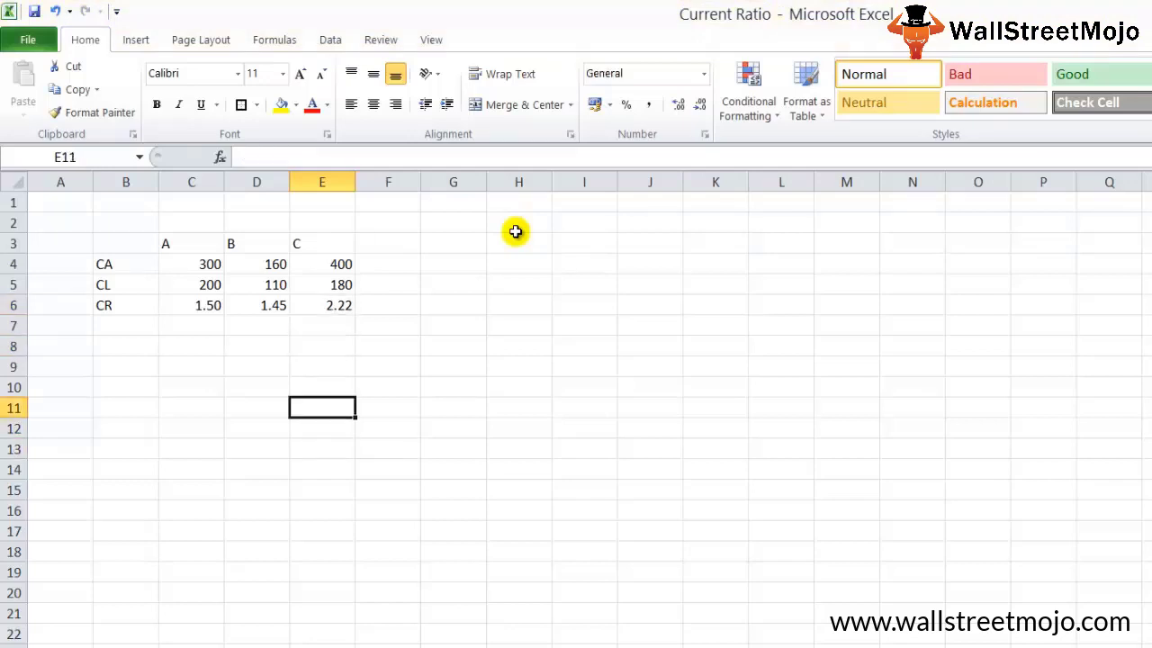
key("Up")
key("Up")
key("Up")
key("Up")
key("Up")
key("Up")
key("Left")
key("Down")
key("Down")
key("Down")
key("Down")
key("Left")
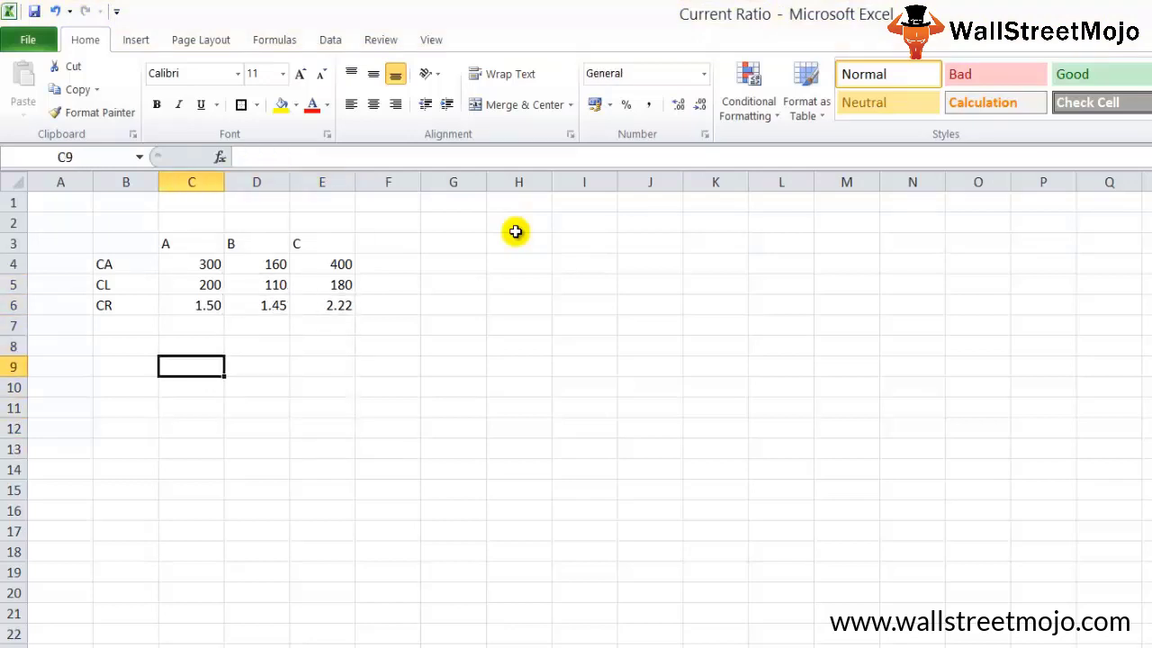
key("Down")
key("Down")
key("Down")
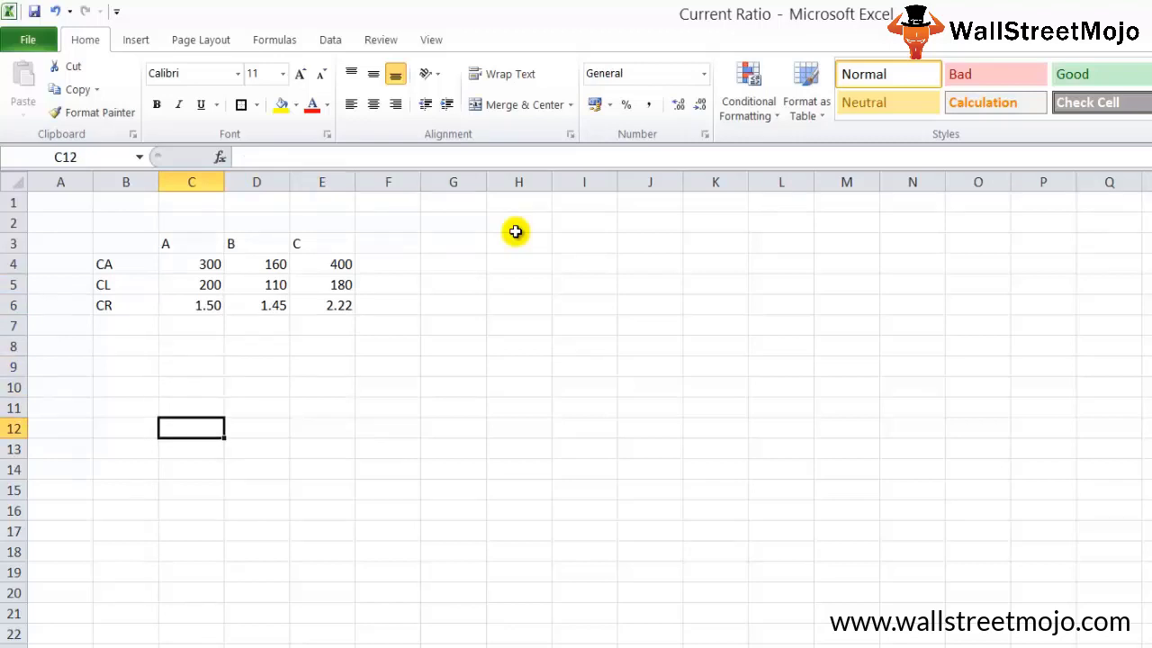
key("Down")
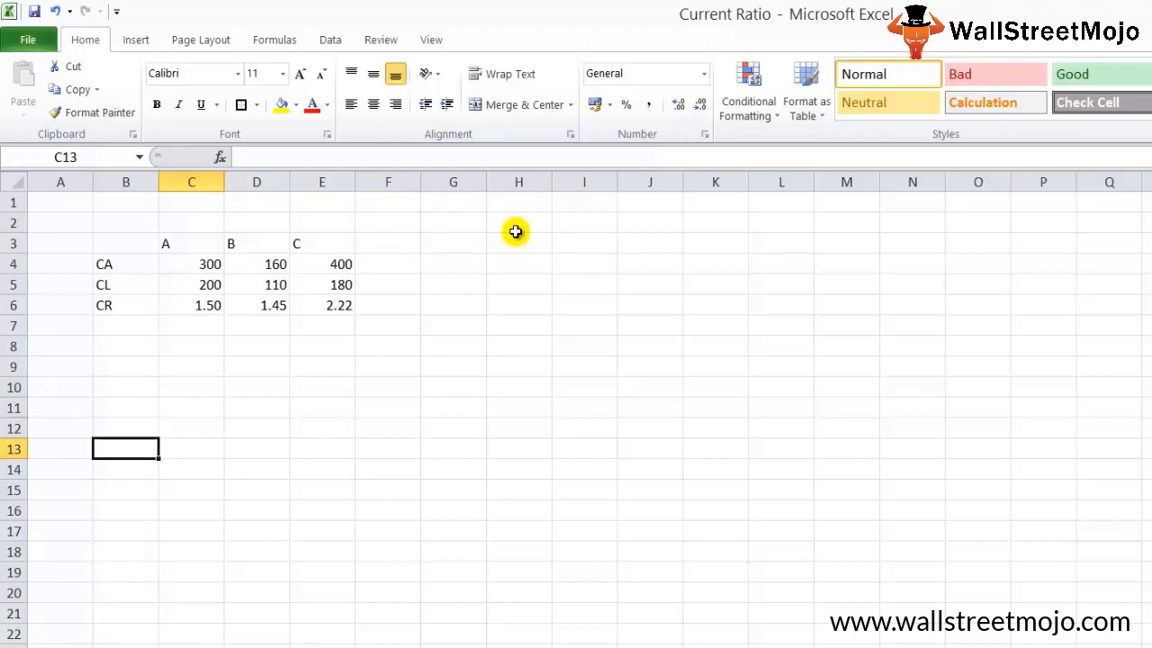
Step: Add the row label Cash in B7, directly below CR
key("Up")
key("Up")
key("Up")
key("Up")
key("Up")
key("Up")
key("Left")
type("Cash")
key("Return")
Step: Enter the Cash amounts 160 for column B in D7 and 0 for column A in C7
key("Up")
key("Up")
key("Right")
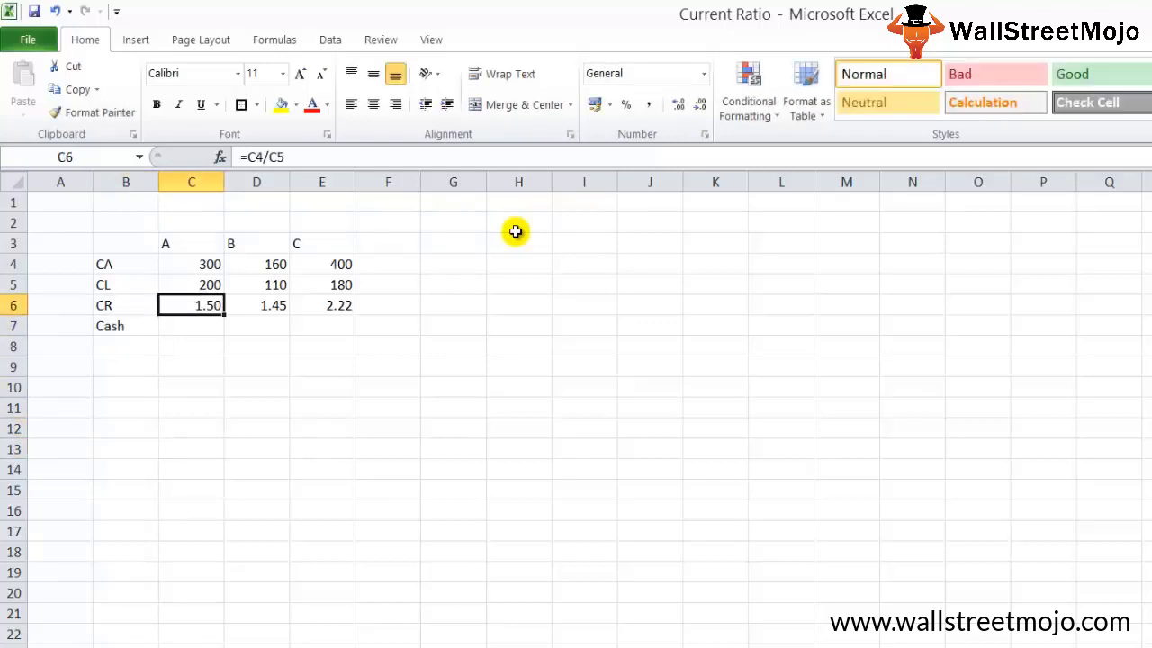
key("Right")
key("Down")
type("160")
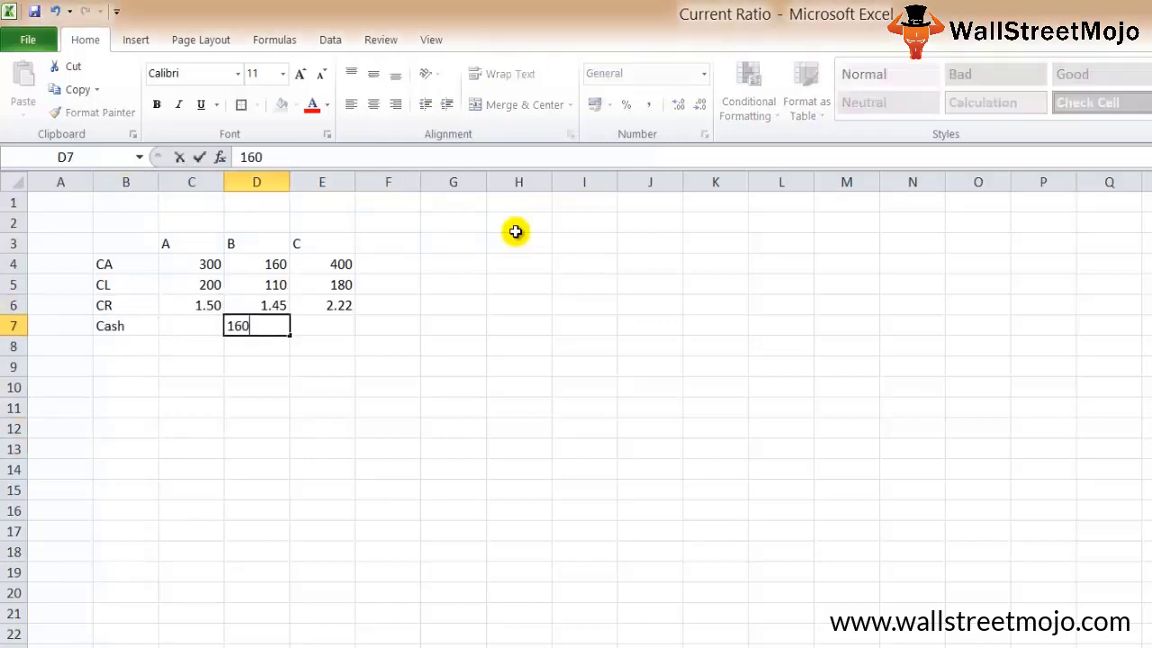
key("Left")
type("-")
key("BackSpace")
type("0")
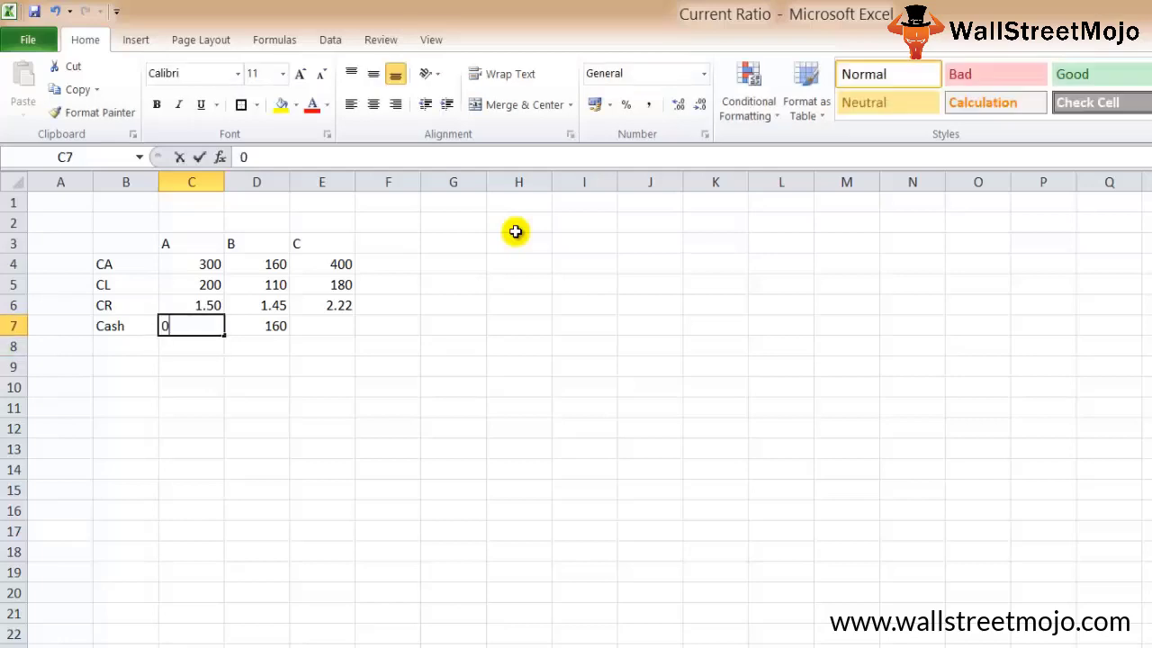
key("Return")
Step: Enter 0 as the Cash amount for column C in E7
key("Up")
key("Right")
key("Right")
type("0")
key("Return")
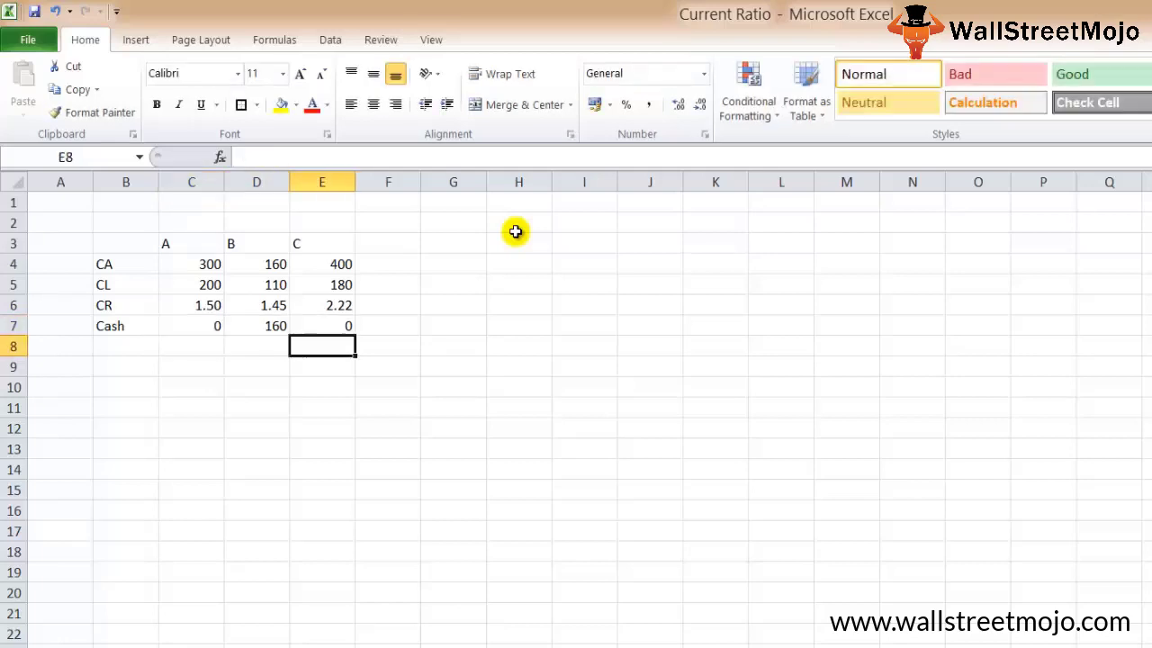
Step: Add the row label Debtors in B8 and enter 300 for column A in C8
key("Left")
key("Left")
key("Left")
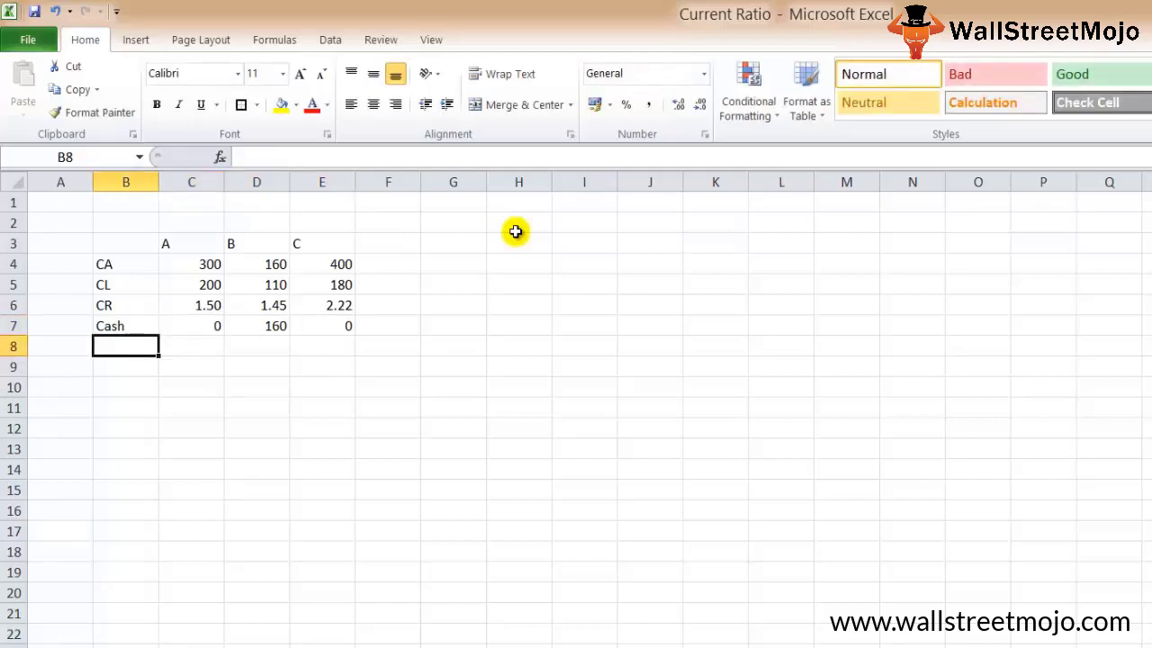
type("Debtors")
key("Tab")
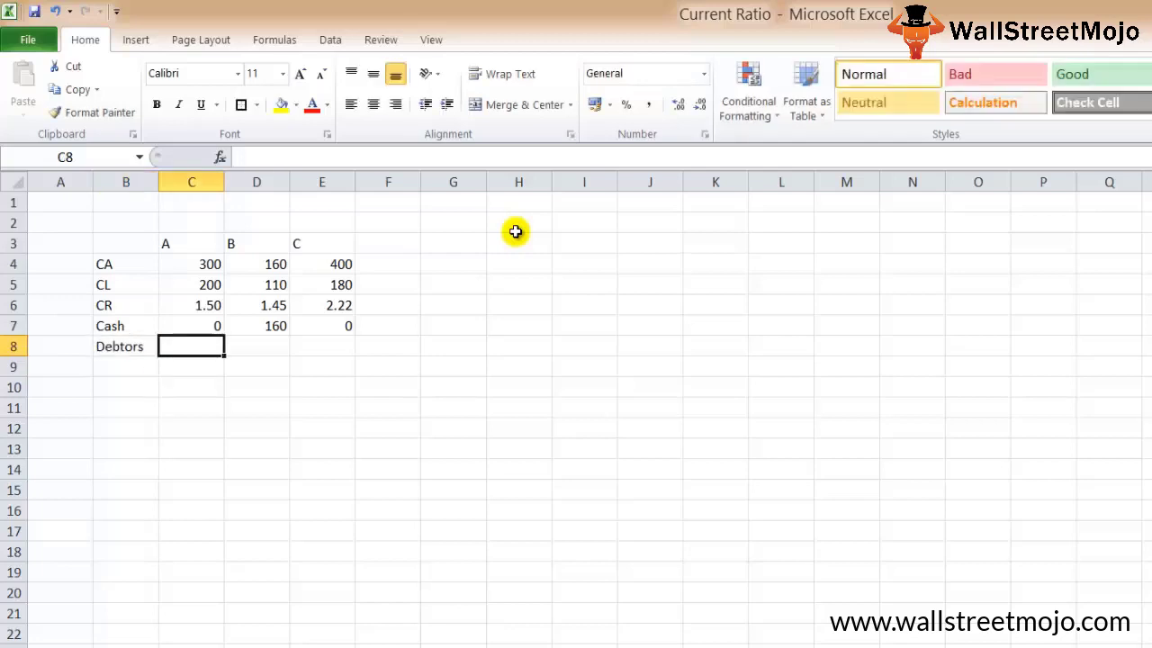
type("300")
key("Return")
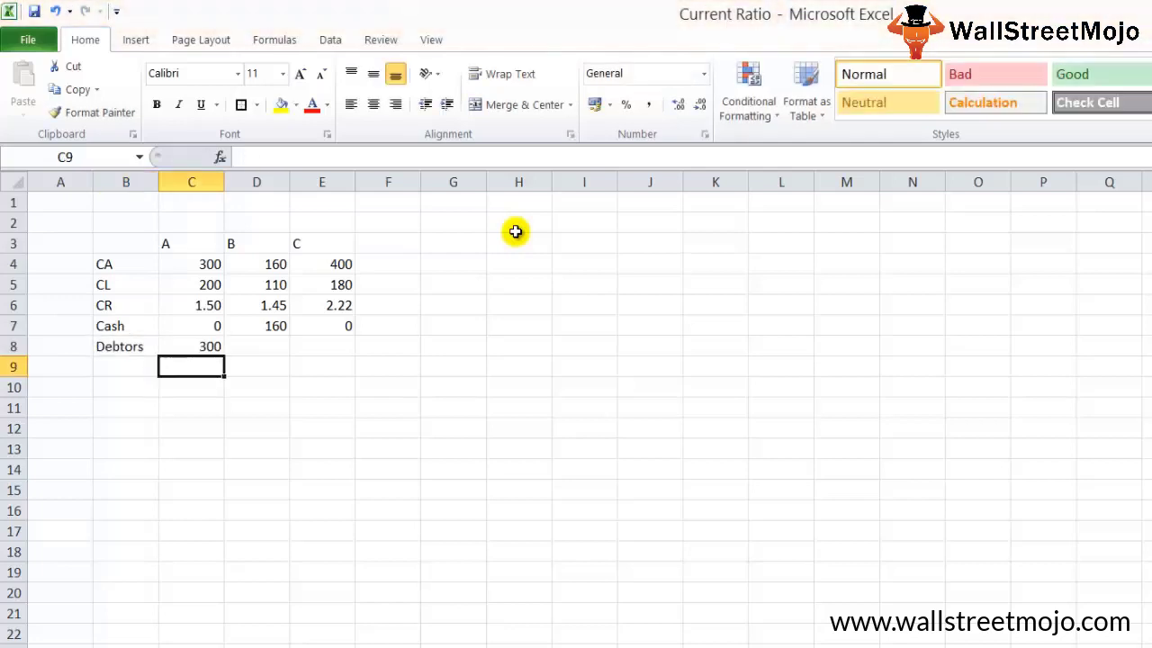
Step: Enter 0 as the Debtors amount for columns B and C in D8 and E8
key("Up")
key("Right")
type("0")
key("Right")
type("0")
key("Return")
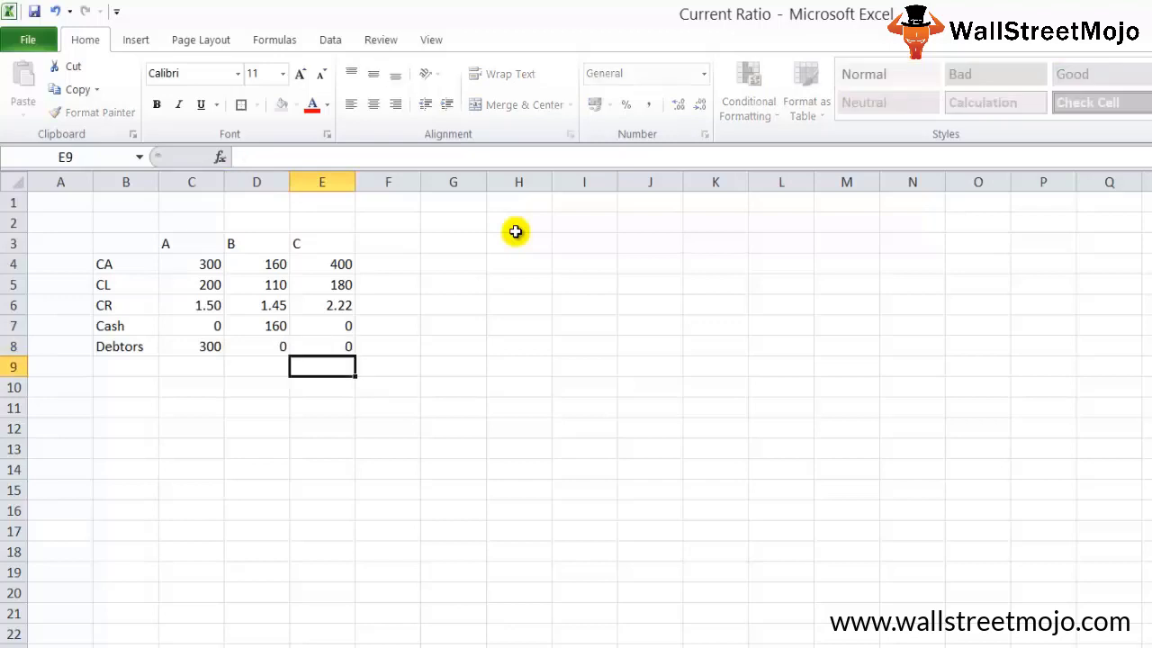
Step: Add the row label Inventory in B9, directly below Debtors
key("Left")
key("Left")
key("Left")
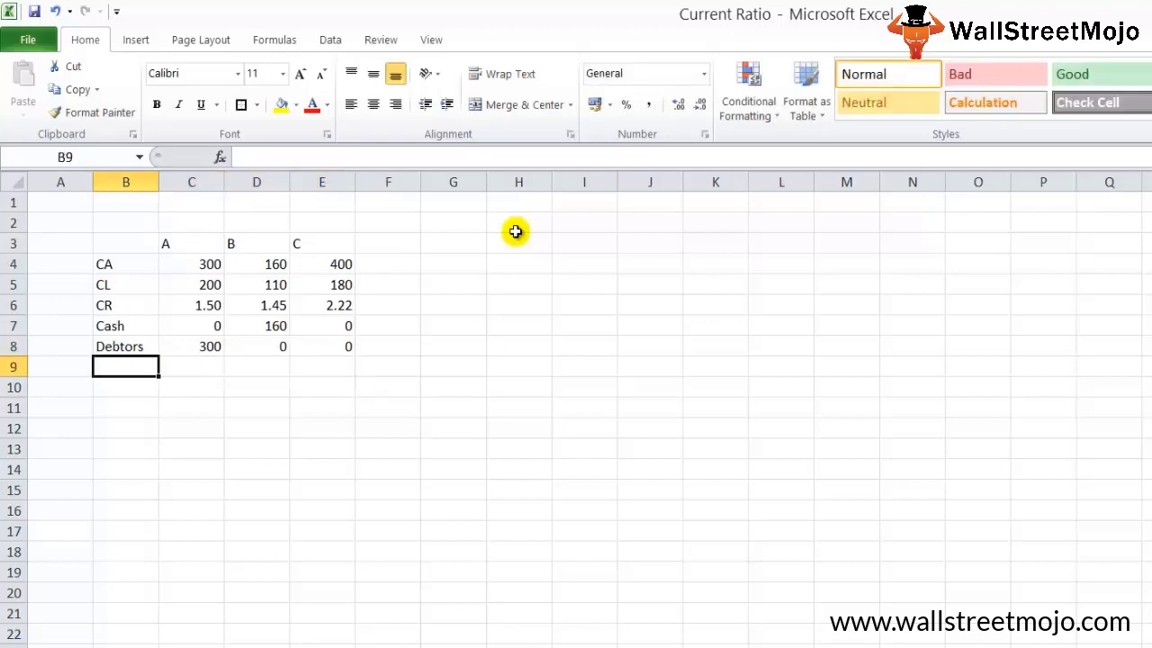
type("In")
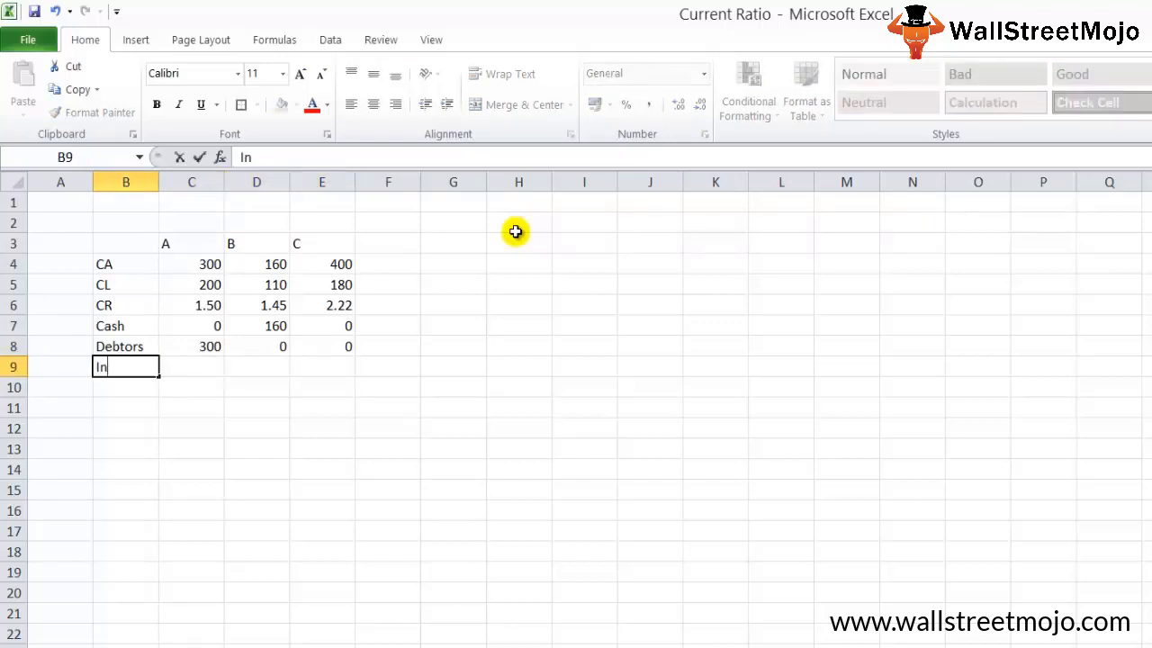
type("ventory")
key("Return")
Step: Enter the Inventory amounts 0 in C9, 0 in D9 and 400 in E9
key("Up")
key("Right")
key("Right")
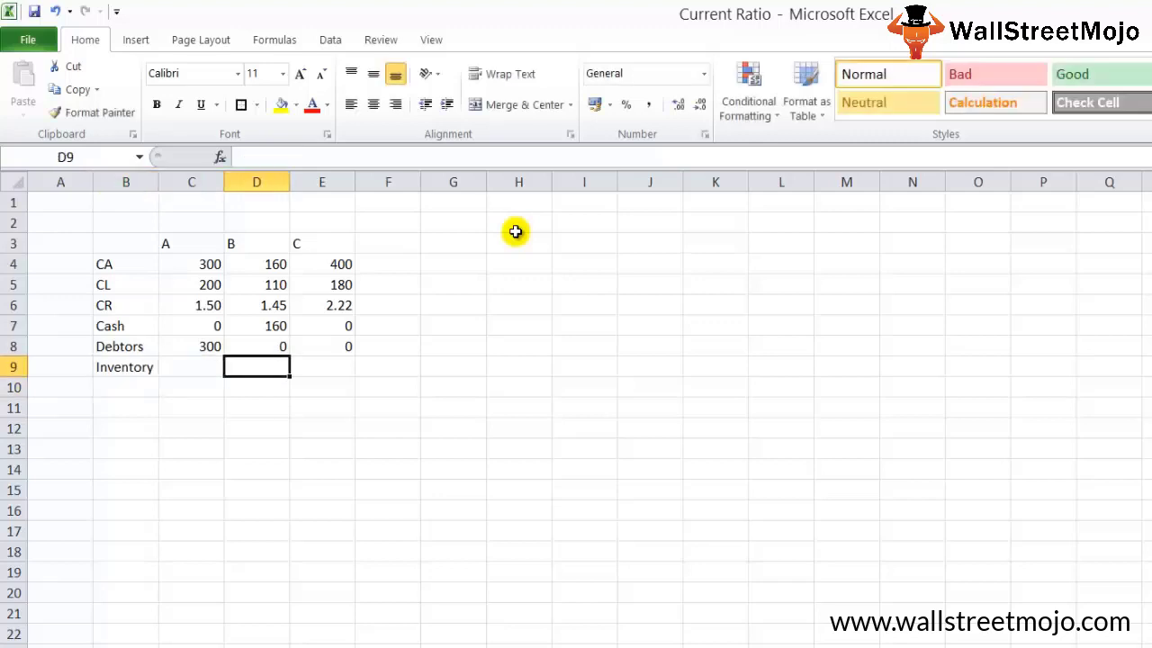
key("Right")
key("Left")
key("Left")
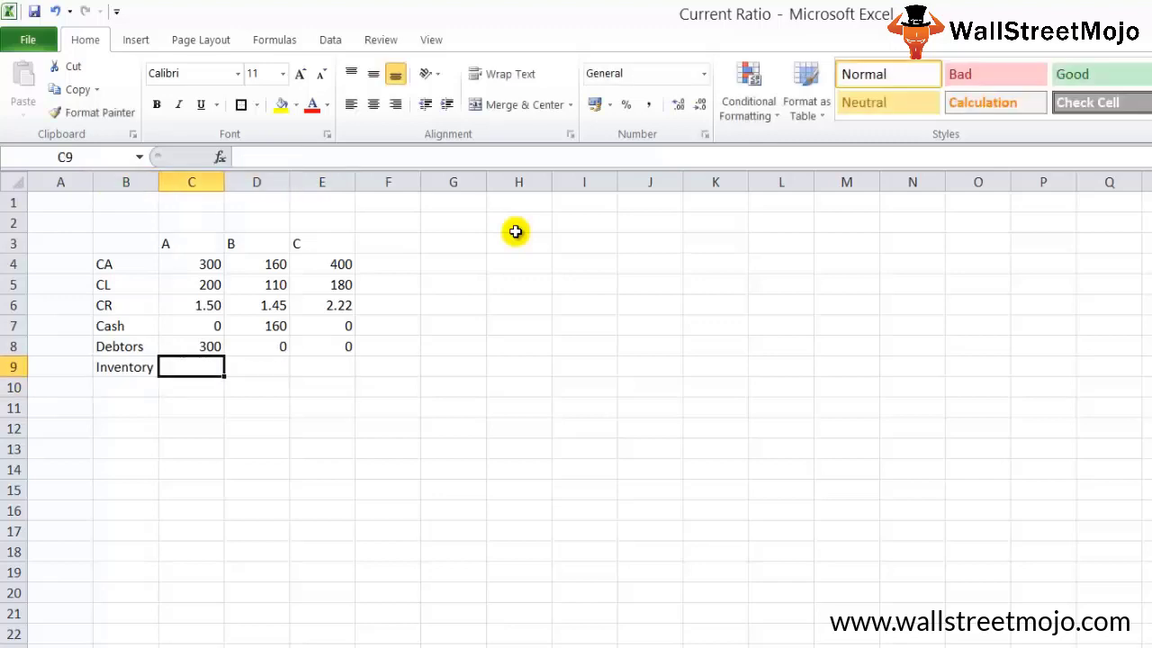
type("0")
key("Right")
type("0")
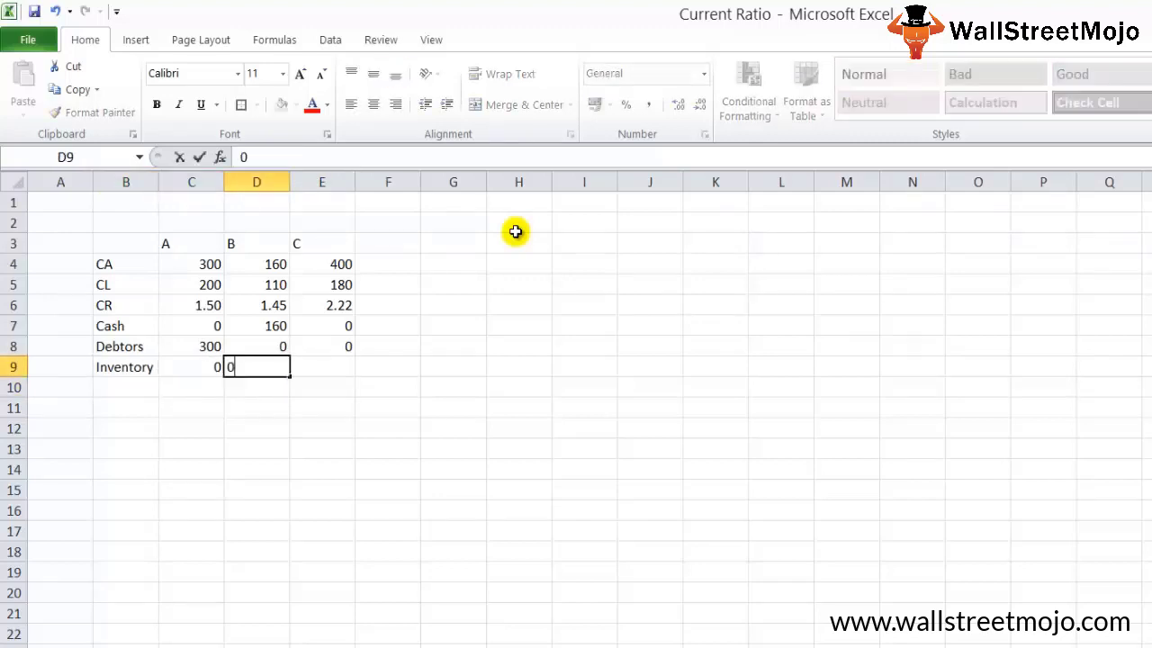
key("Right")
type("400")
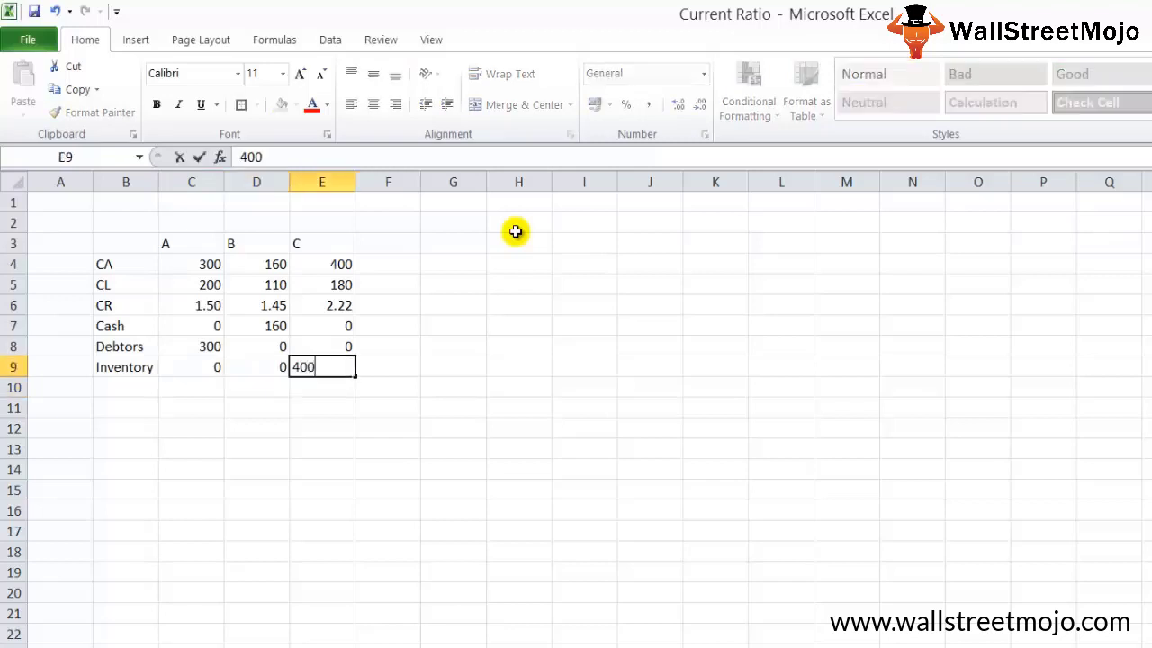
key("Return")
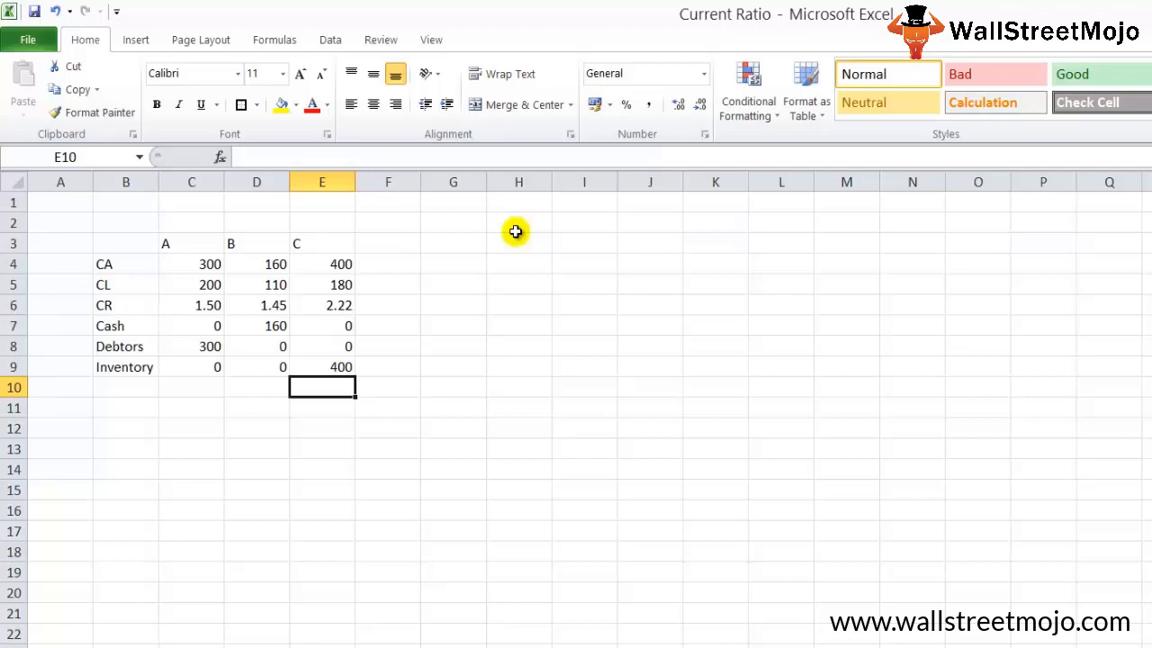
Step: Compare column C's current ratio and Inventory with column A's Inventory and Debtors amounts
key("Up")
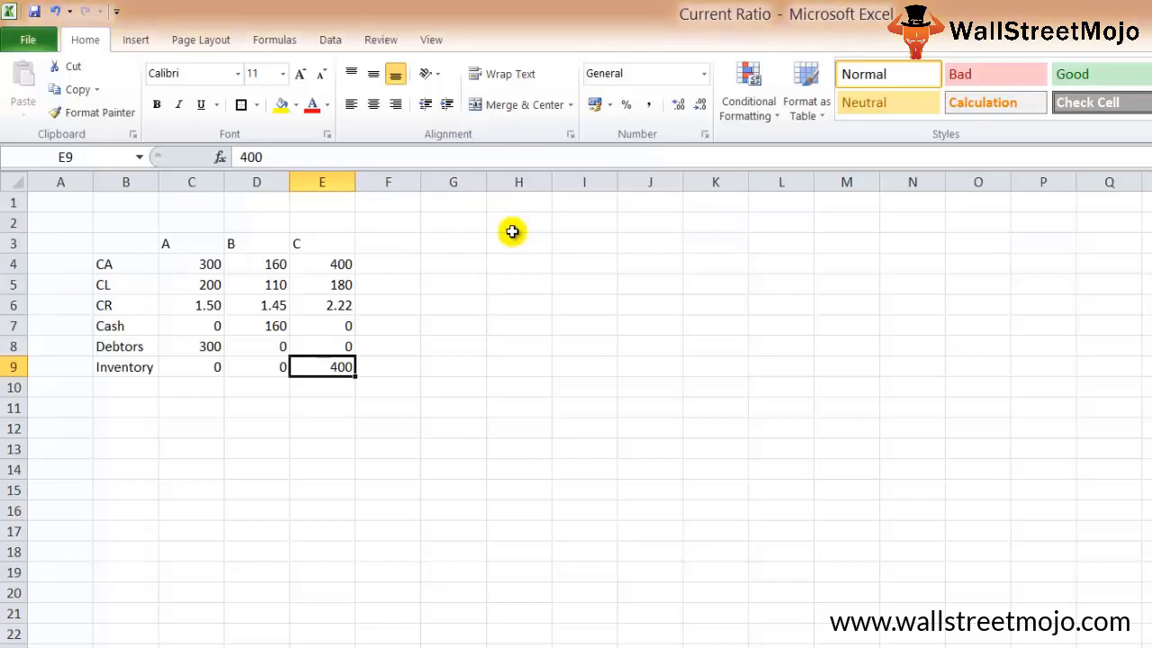
left_click(340, 306)
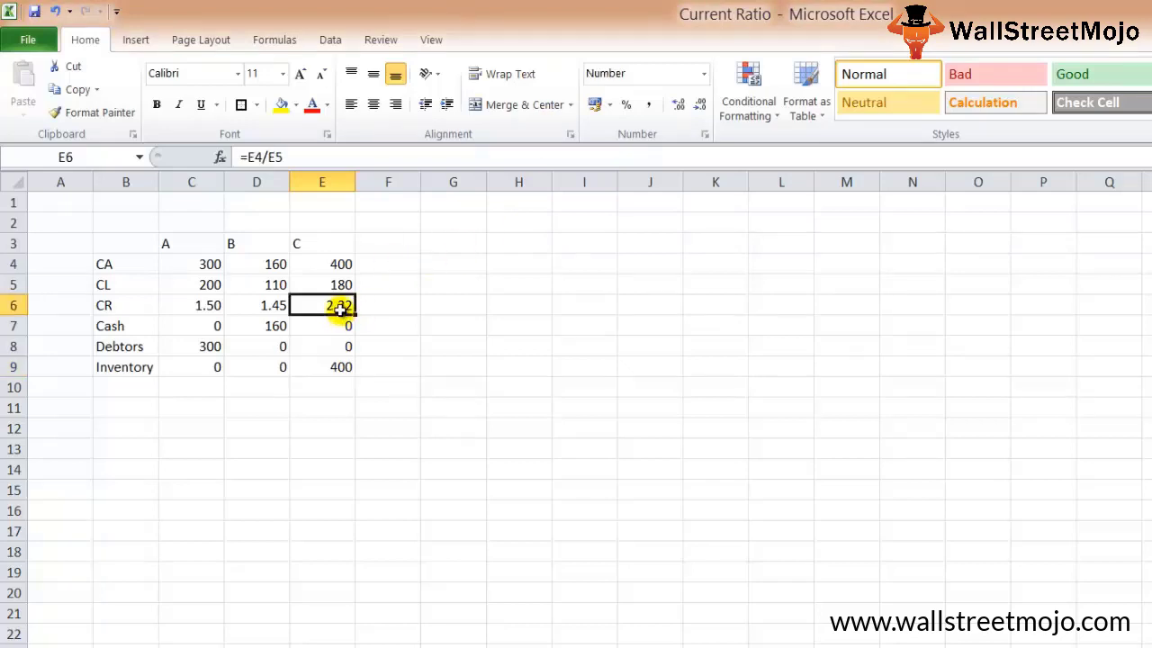
key("Right")
key("Right")
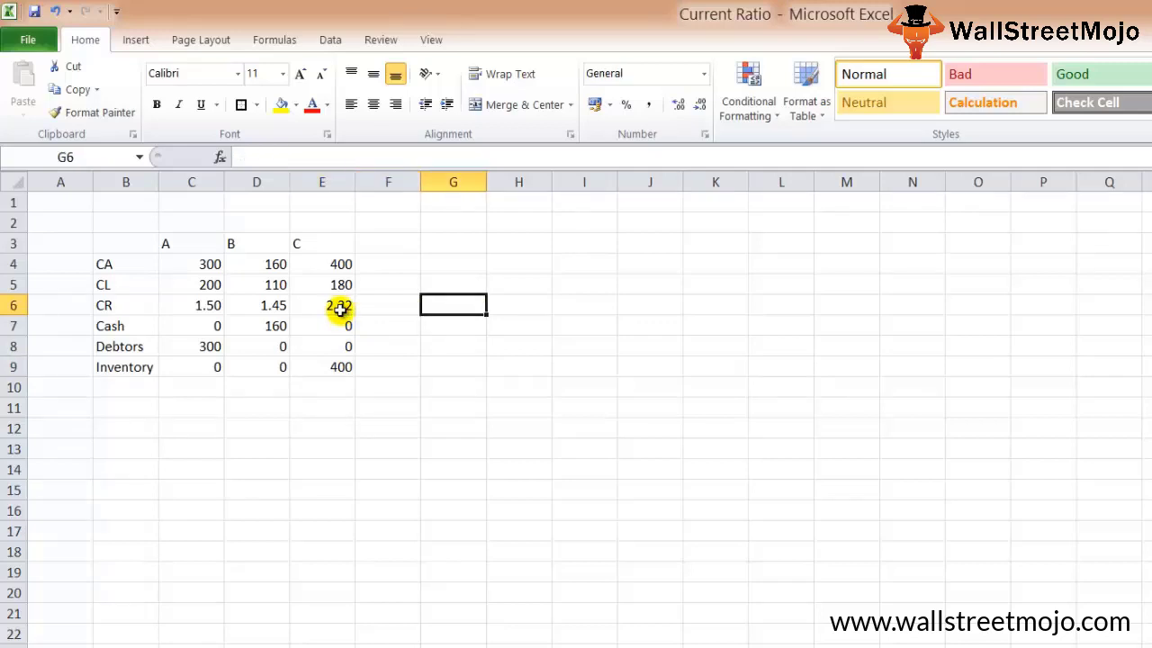
key("Down")
key("Down")
key("Down")
key("Left")
key("Left")
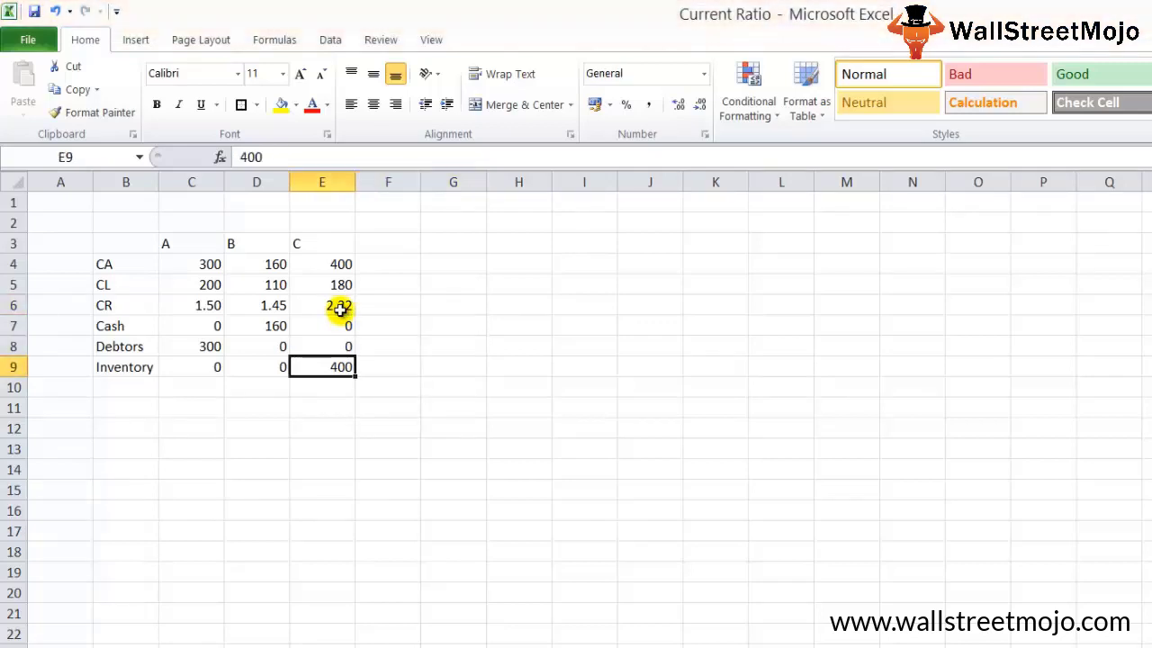
key("Left")
key("Left")
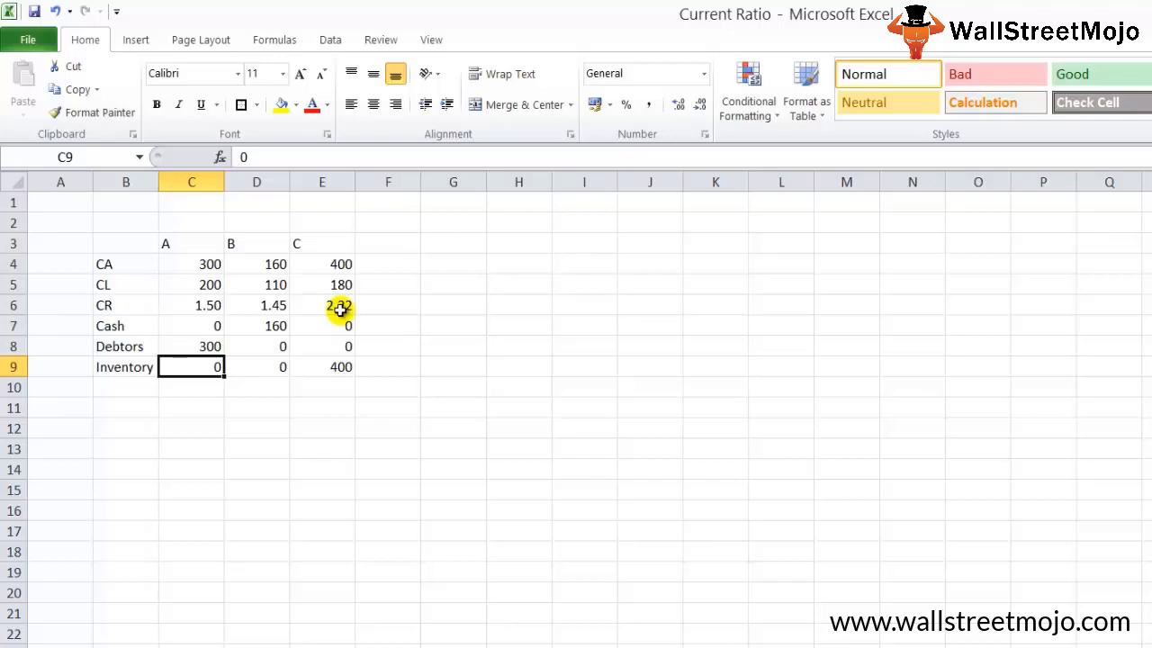
key("Up")
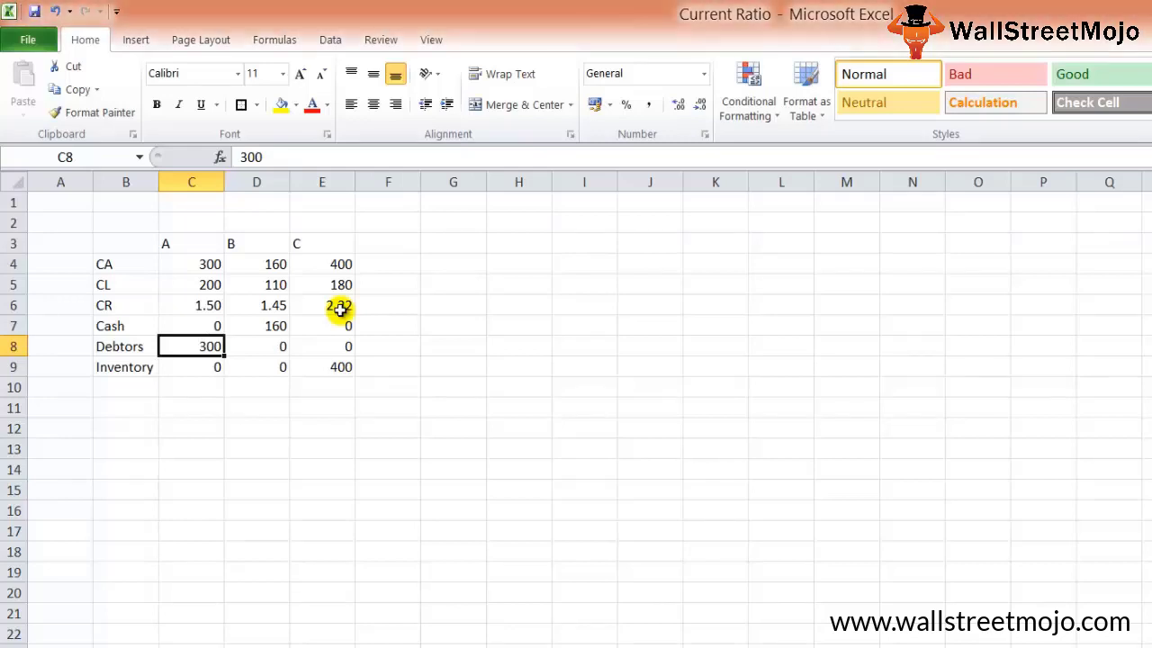
Step: Compare the Cash amounts of columns A and B in row 7, along with column B's current ratio
key("Up")
key("Right")
key("Left")
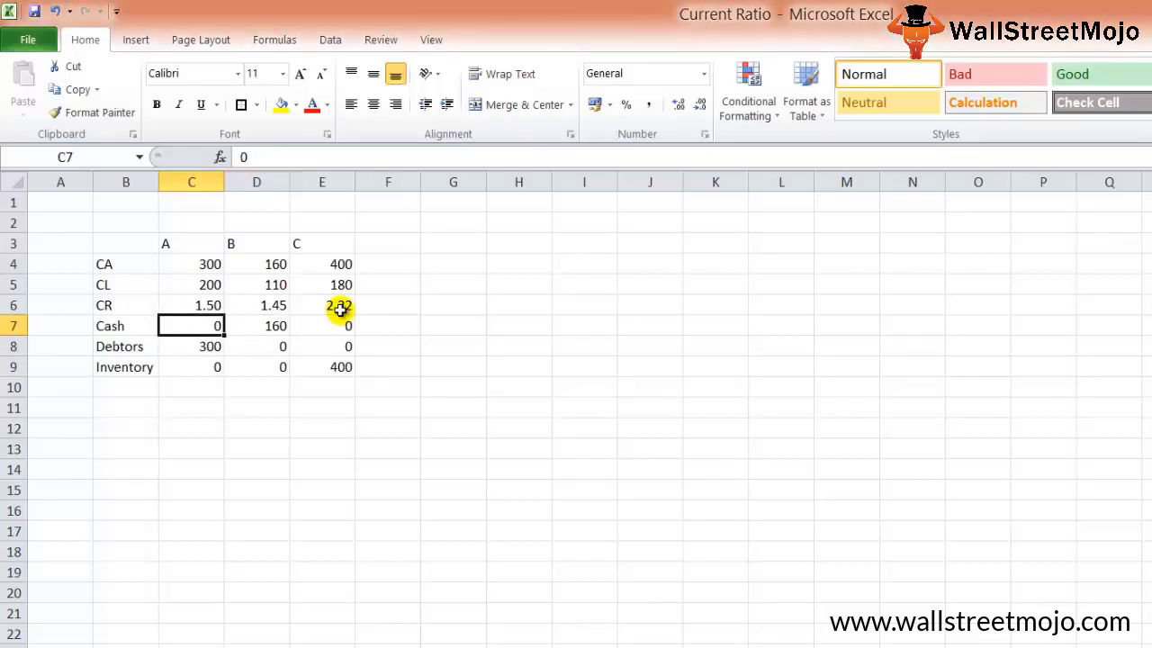
key("Right")
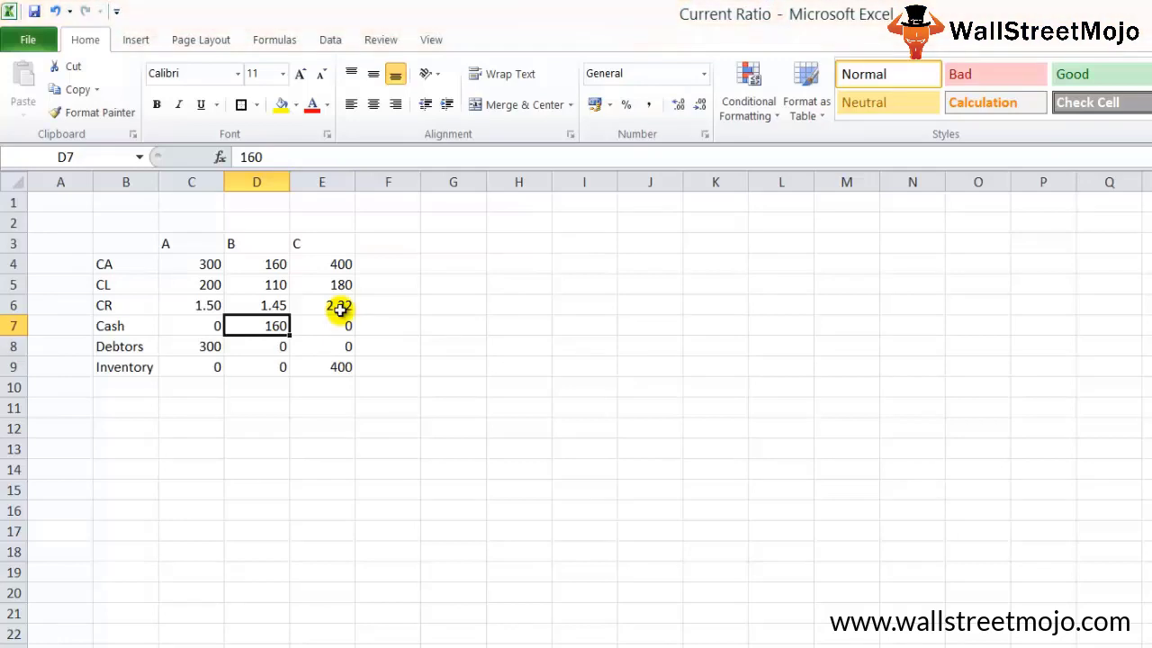
key("Up")
key("Down")
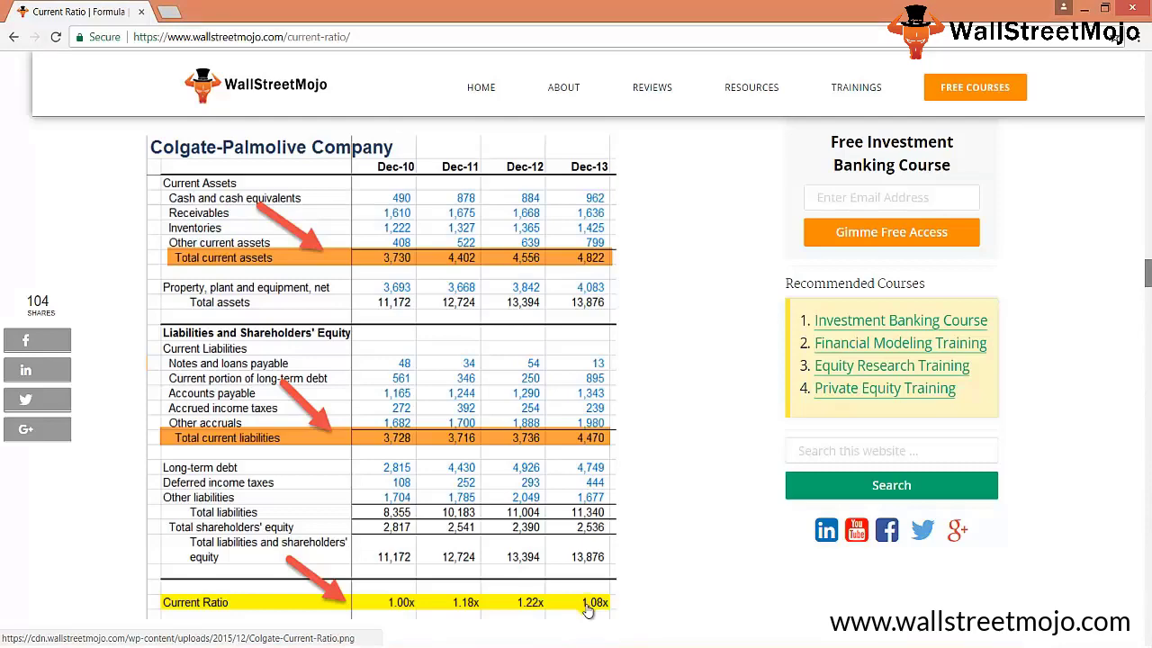
Step: In the browser's current ratio article, examine Thomas Cook's seasonality section and the ranked list of companies by current ratio
scroll(401, 426, "down", 6)
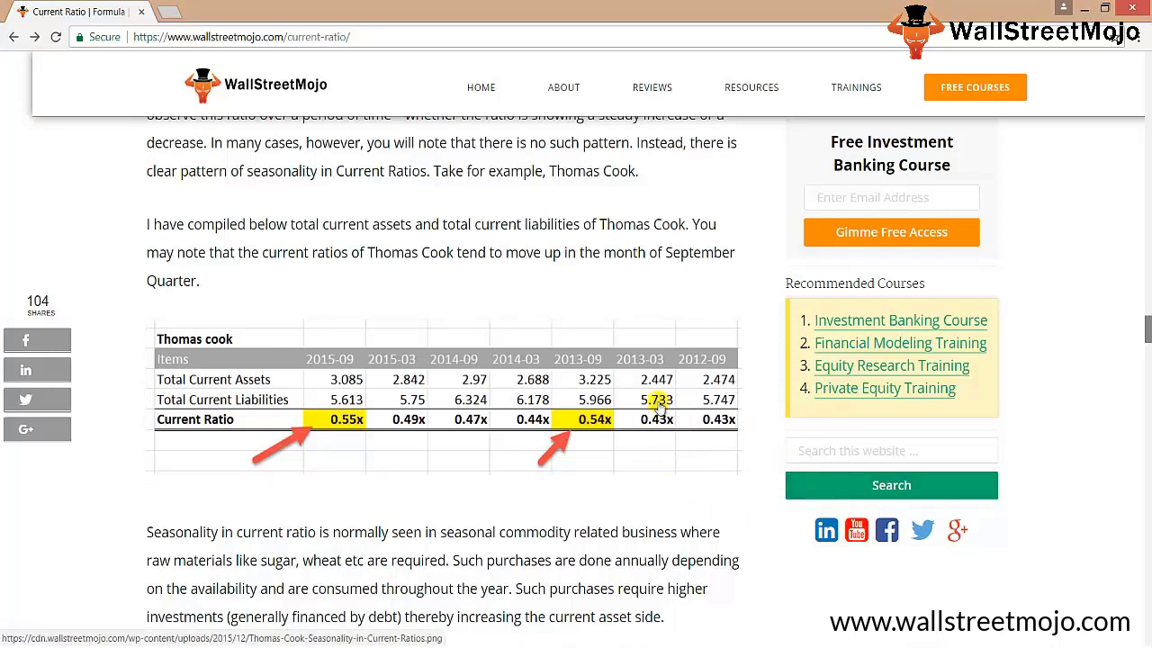
scroll(657, 405, "up", 3)
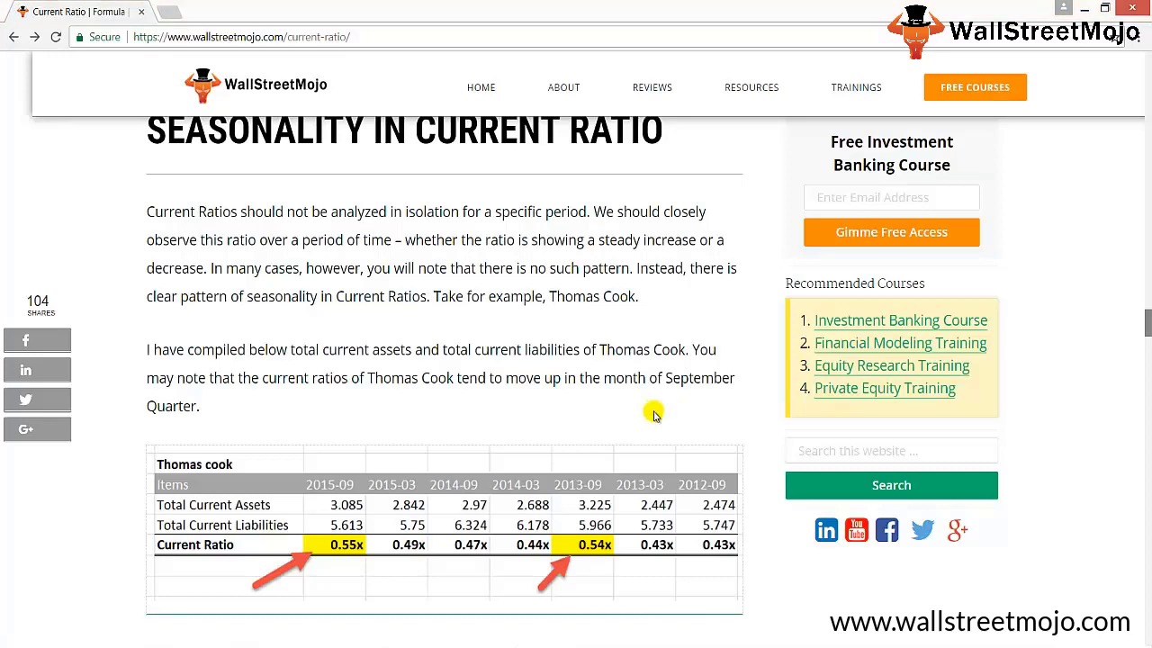
scroll(522, 477, "down", 5)
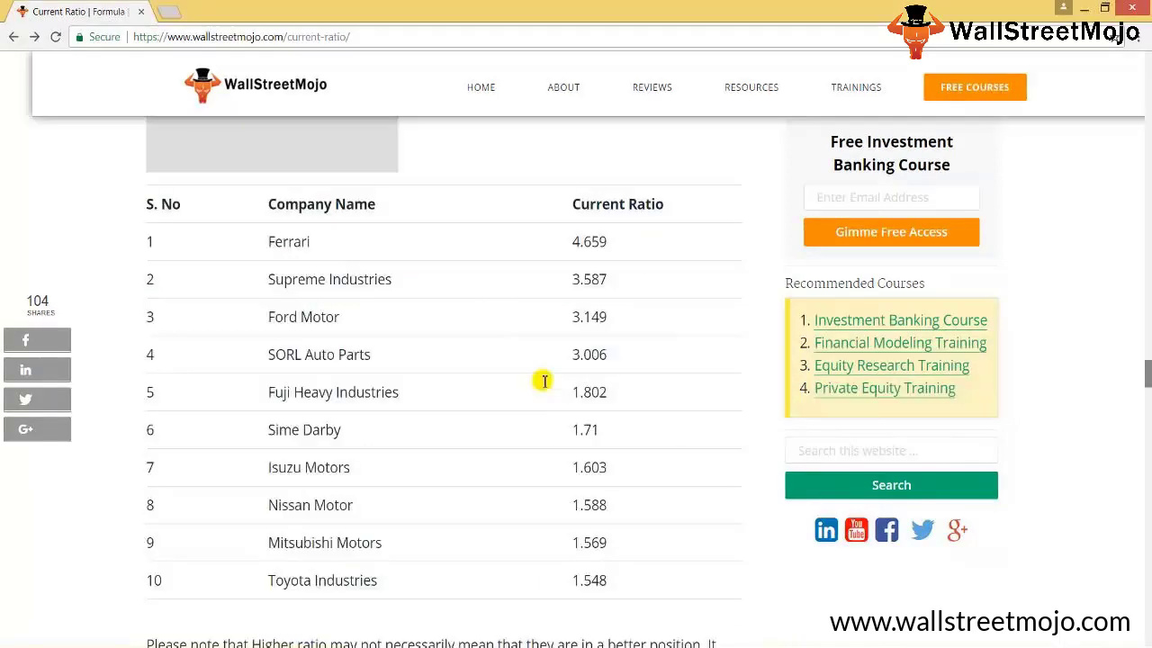